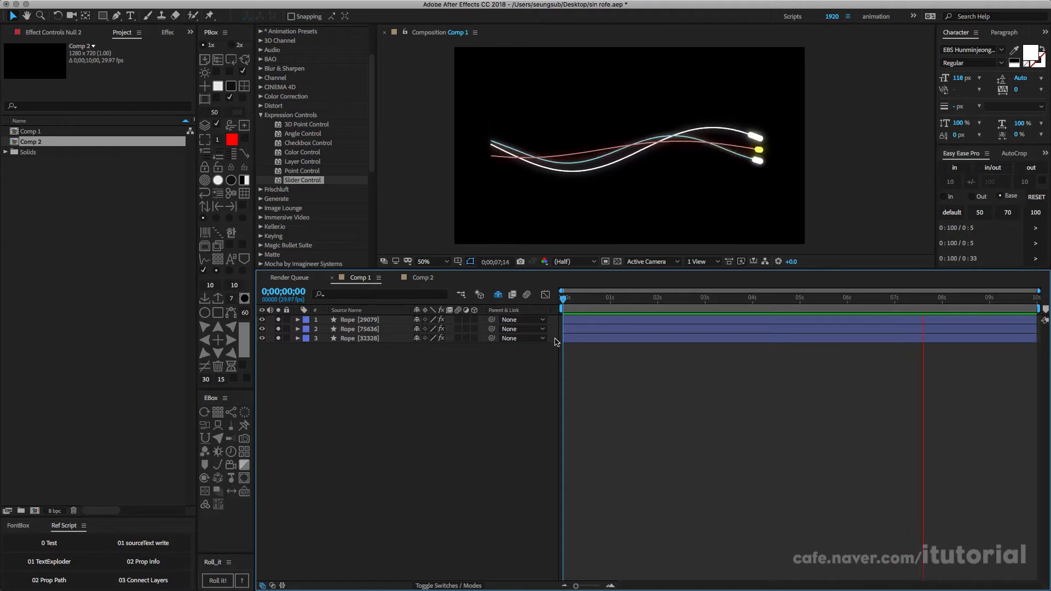
Step: Examine the Path keyframes of the third Rope layer in Comp 1 and how its curve moves over time
key("space")
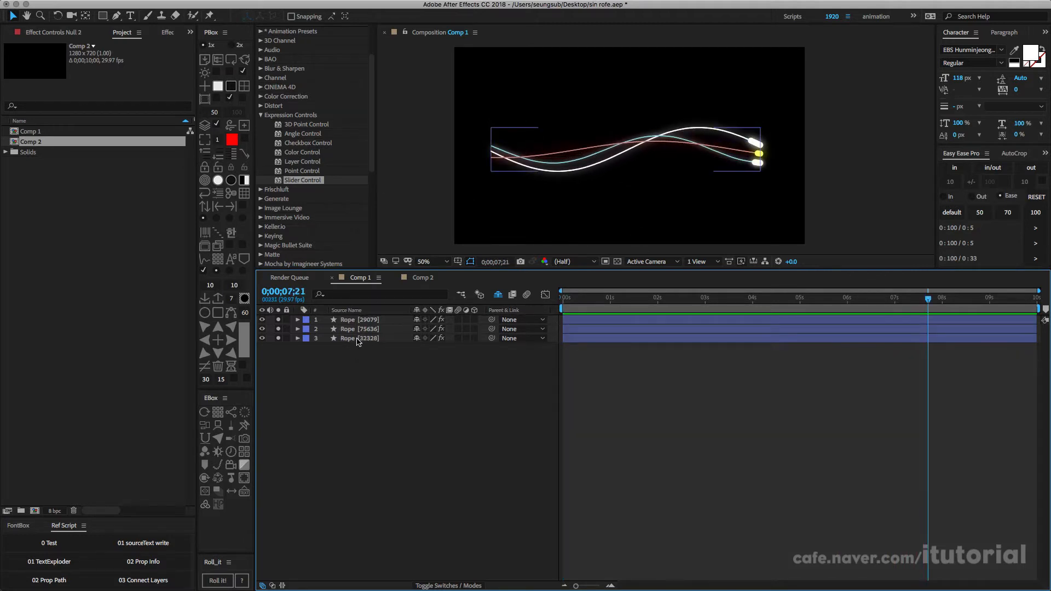
left_click(357, 340)
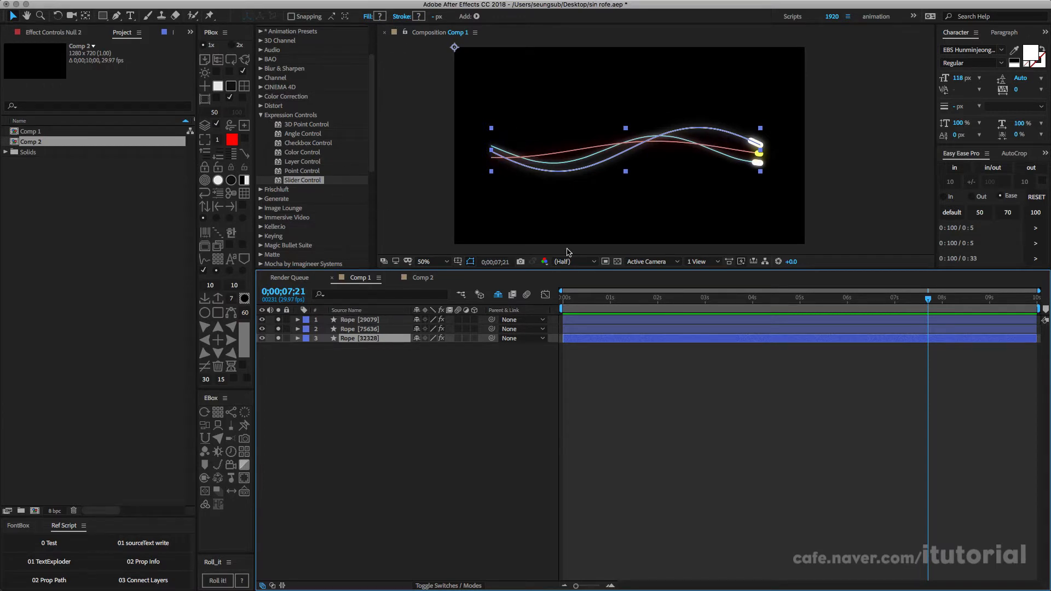
key("u")
left_click(367, 379)
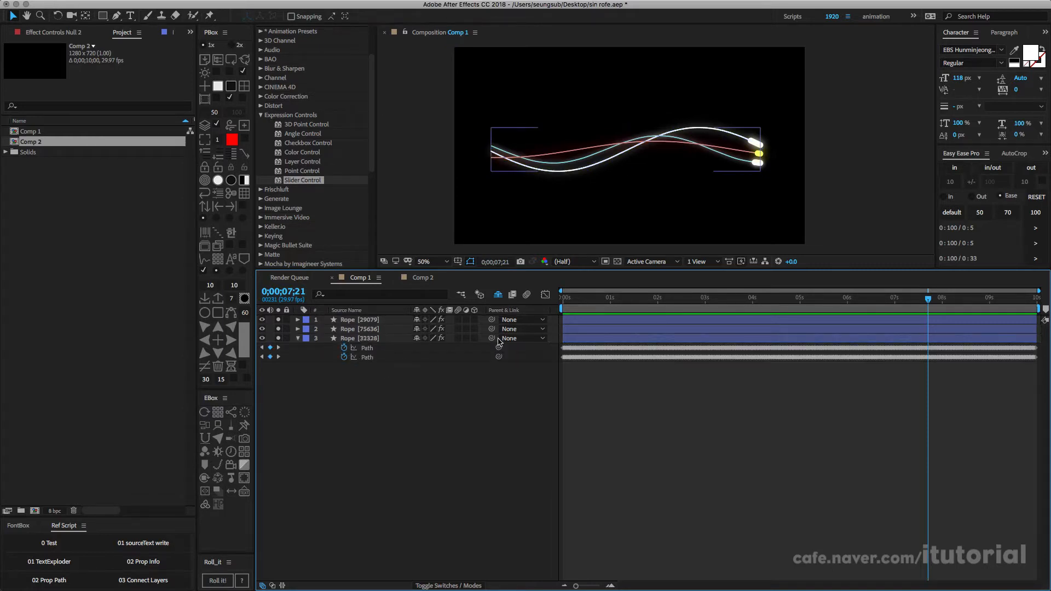
left_click(368, 349)
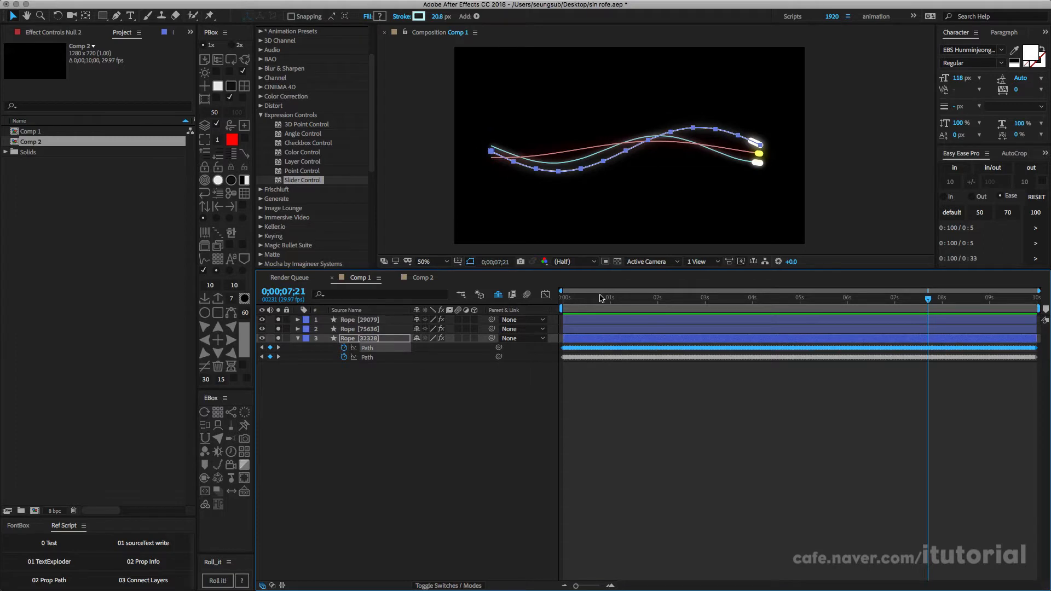
left_click_drag(570, 300, 628, 300)
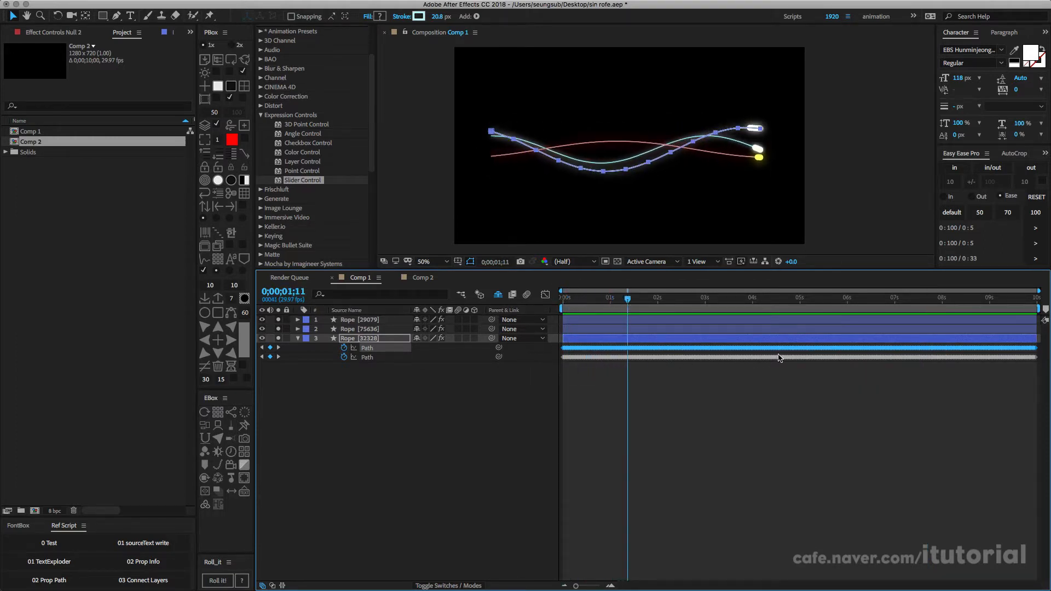
key("space")
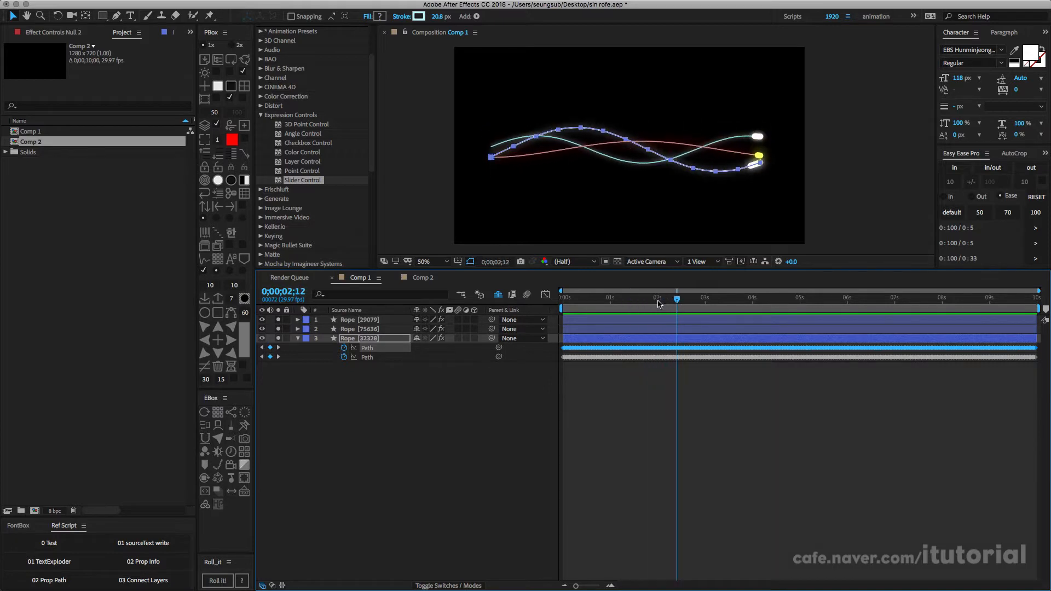
left_click_drag(659, 300, 631, 300)
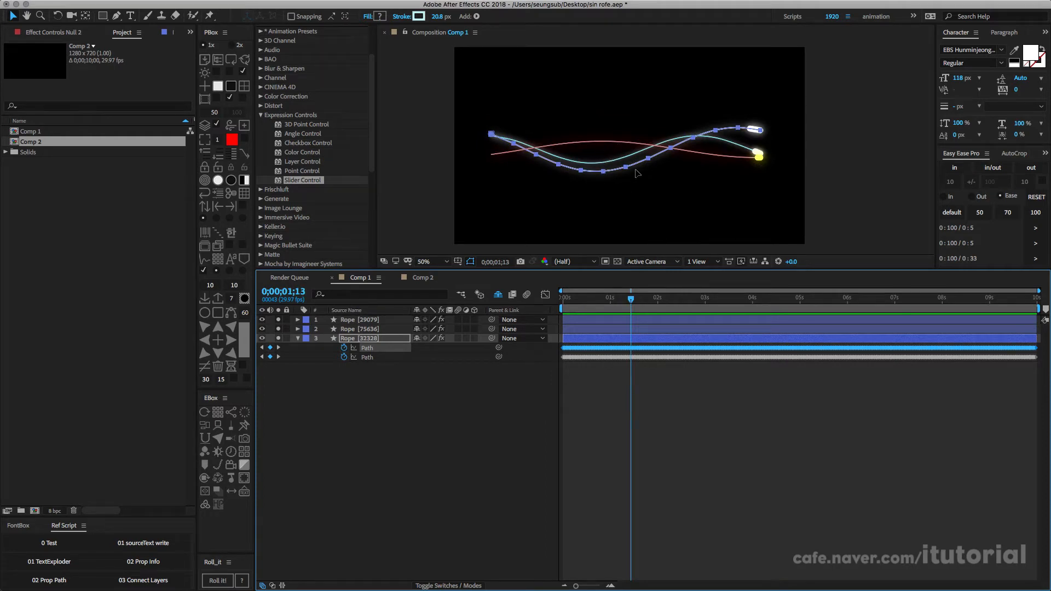
left_click_drag(631, 300, 564, 300)
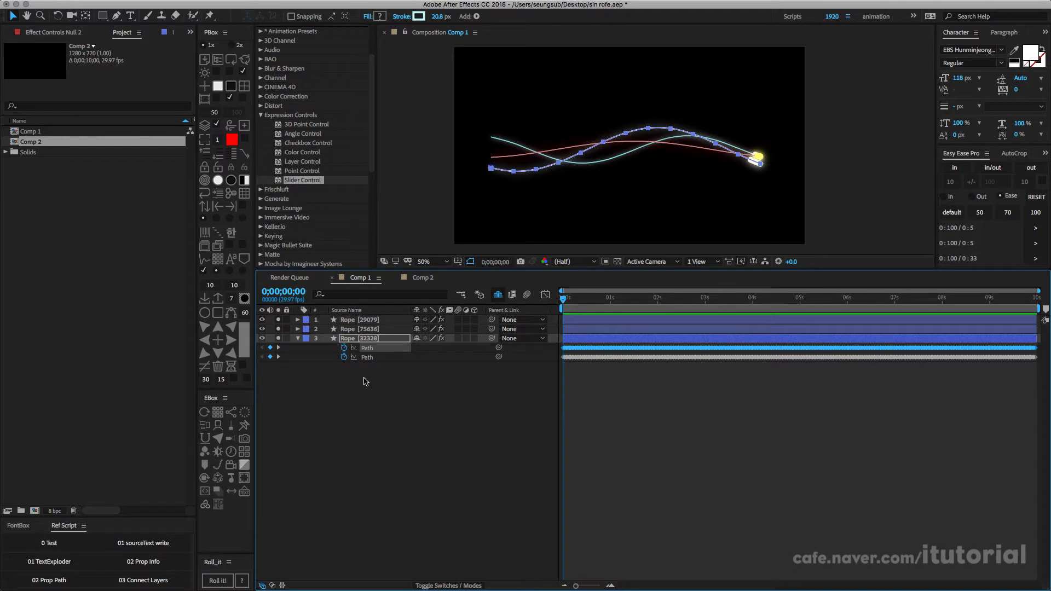
left_click(366, 382)
left_click(357, 339)
left_click(298, 338)
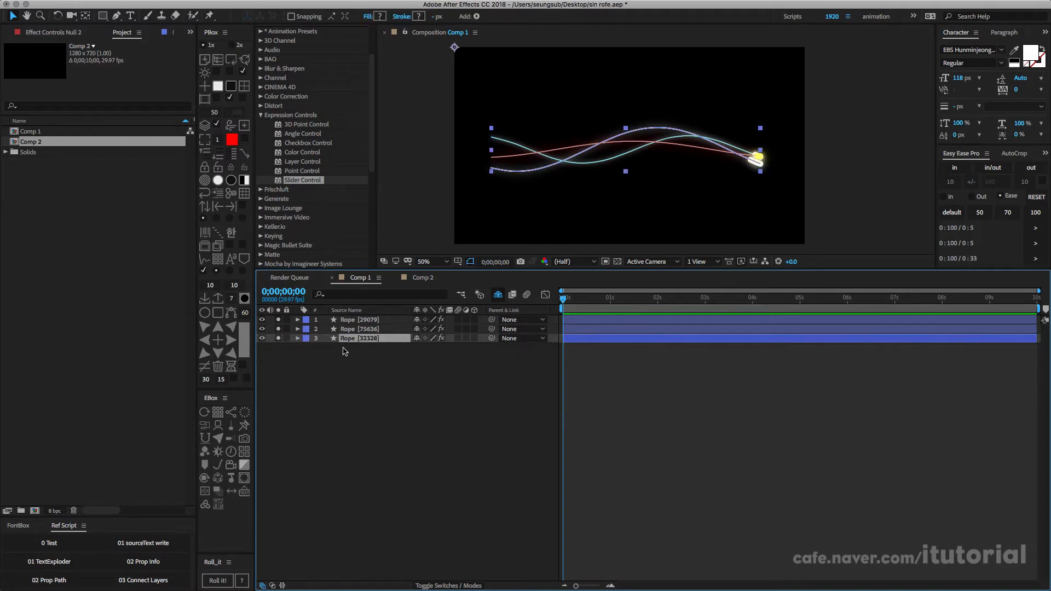
Step: Open the Connect Layers script to view its Rope, Tree and Triangulation options, and close it again
left_click(145, 580)
left_click_drag(407, 209, 219, 175)
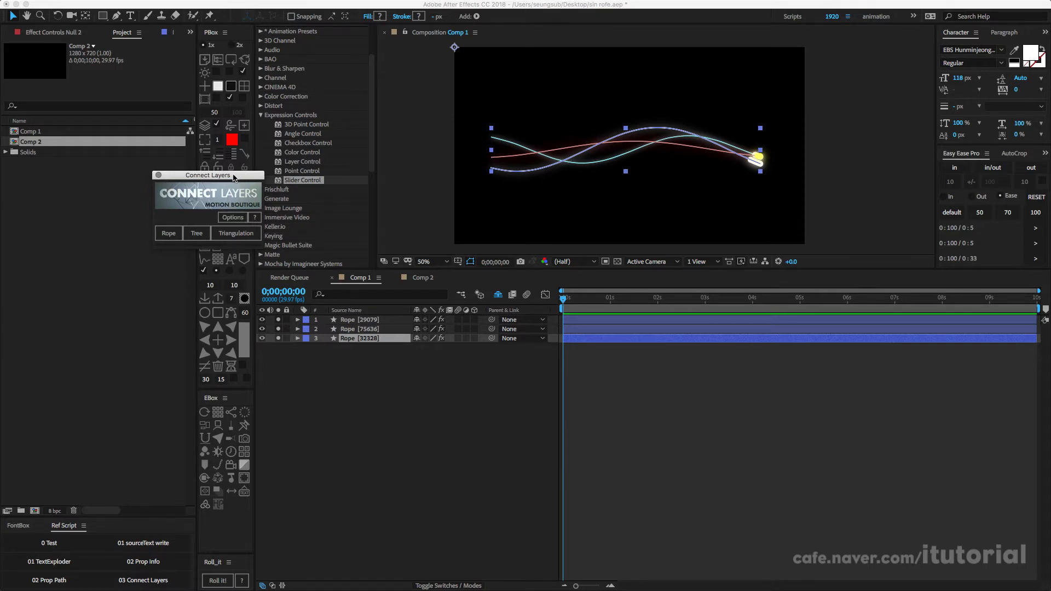
left_click_drag(233, 177, 123, 188)
left_click(93, 189)
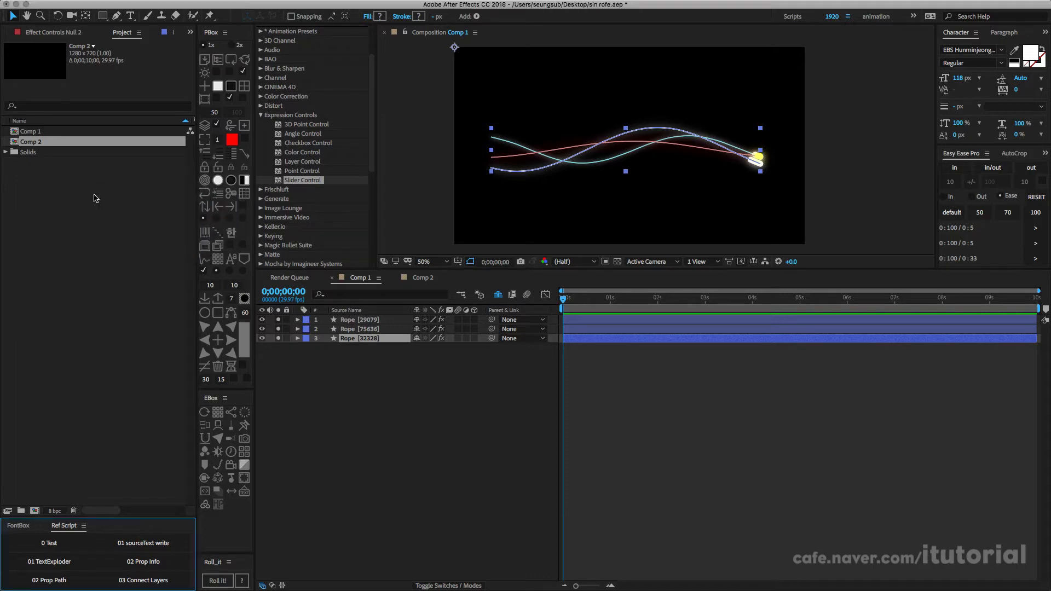
Step: Create a small yellow square solid in the centre of Comp 2
left_click(421, 278)
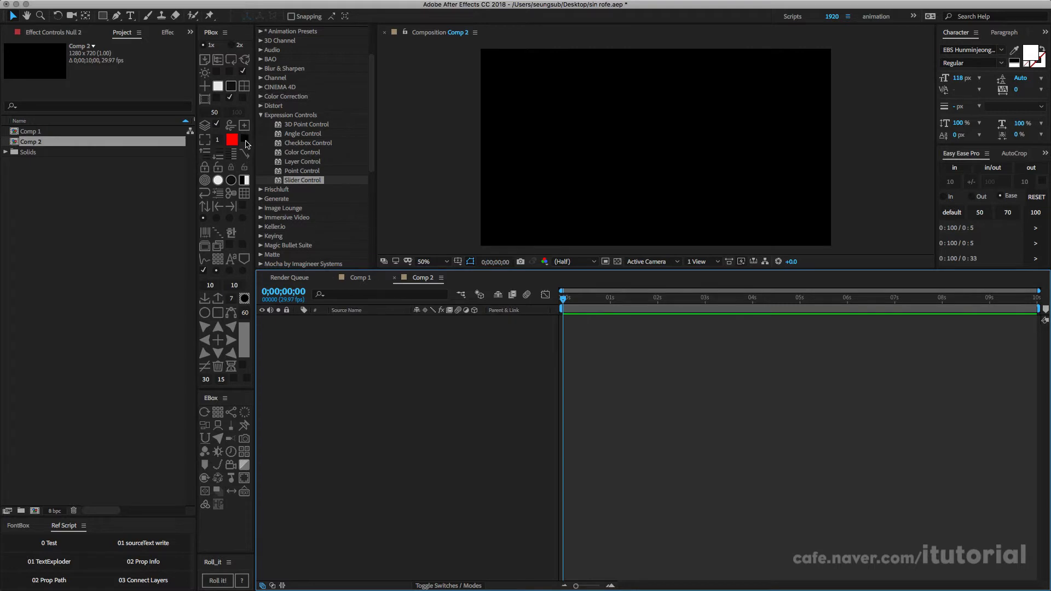
left_click(243, 86)
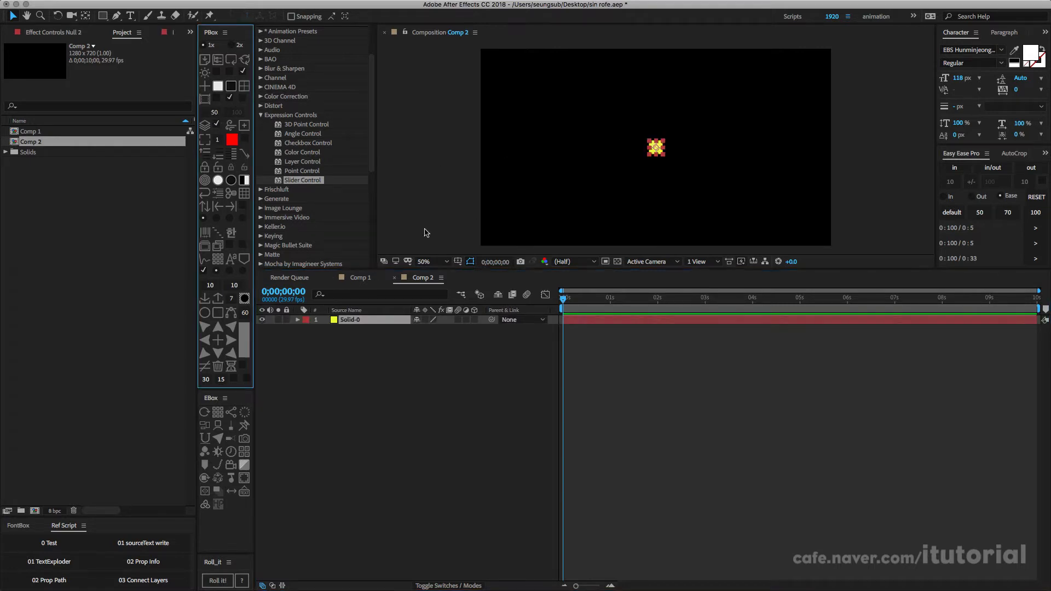
left_click(345, 345)
left_click(355, 321)
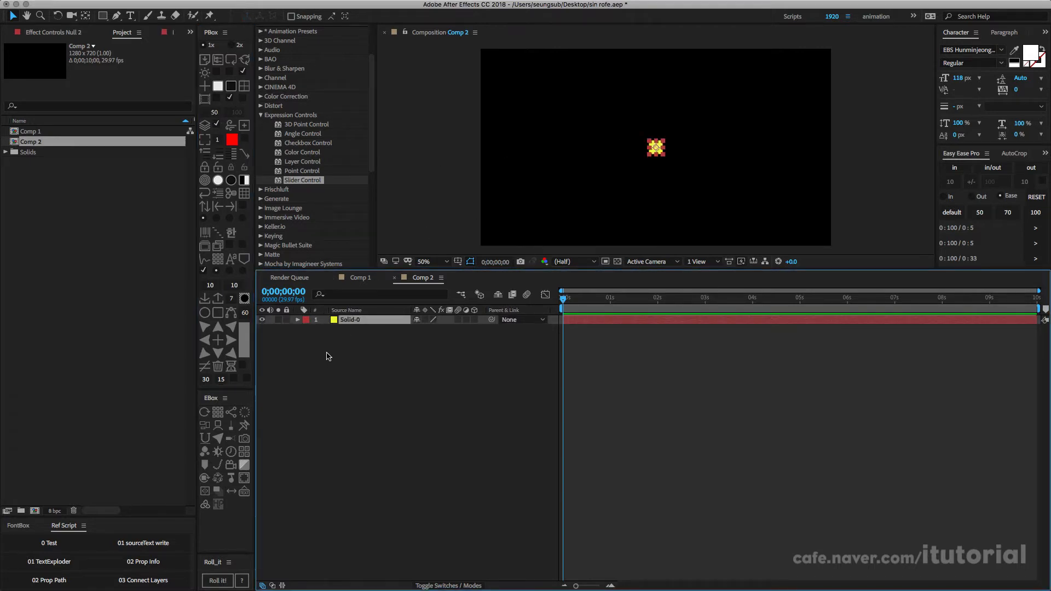
Step: Add a Position expression to the solid with the first line y = Math.sin(time * 2 * Math.PI) * 100;
key("p")
left_click(325, 330, "alt")
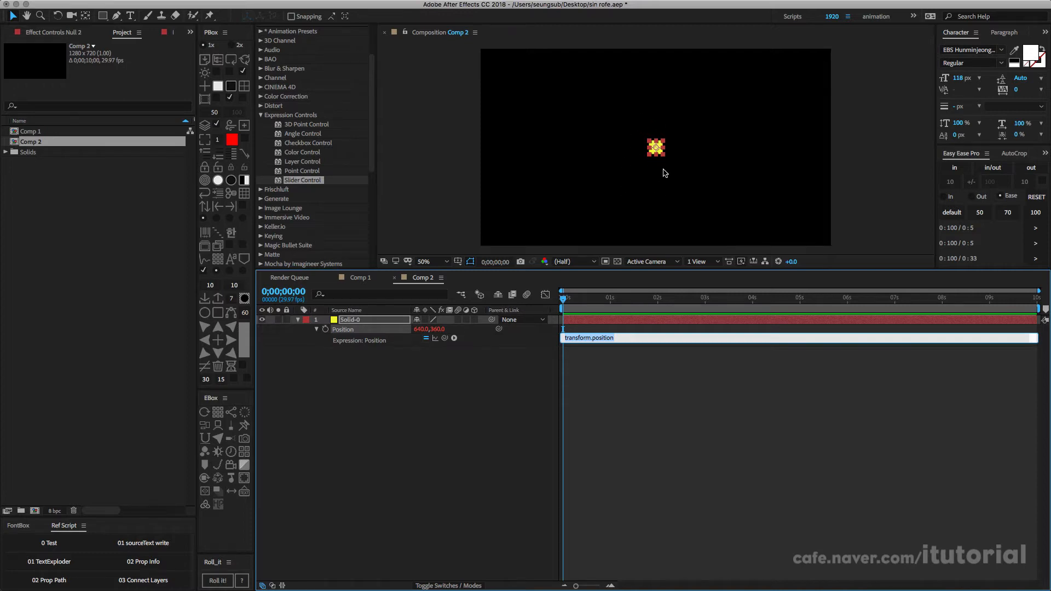
left_click_drag(594, 343, 584, 407)
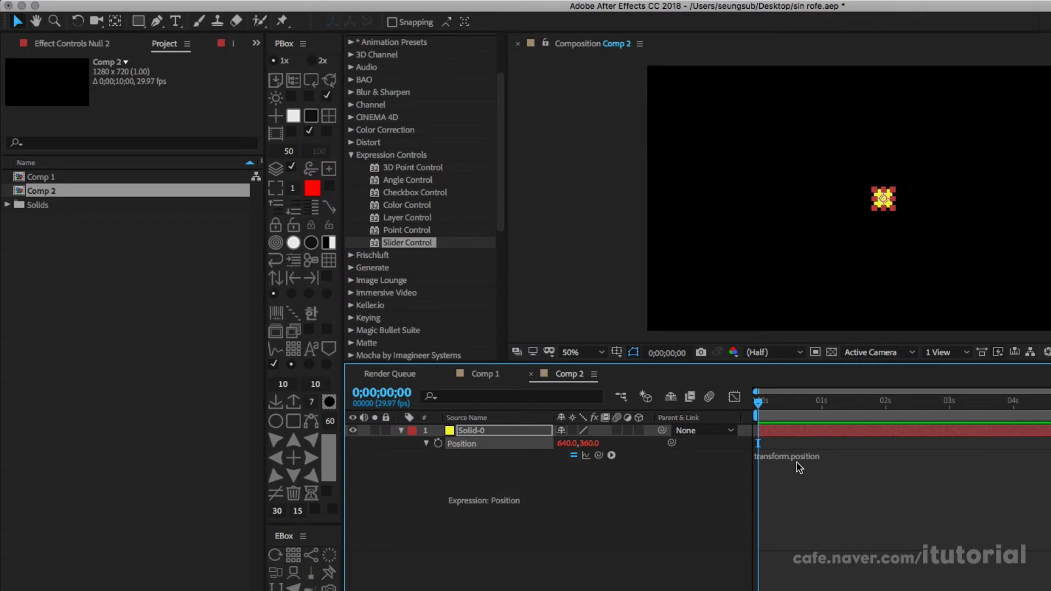
left_click(800, 468)
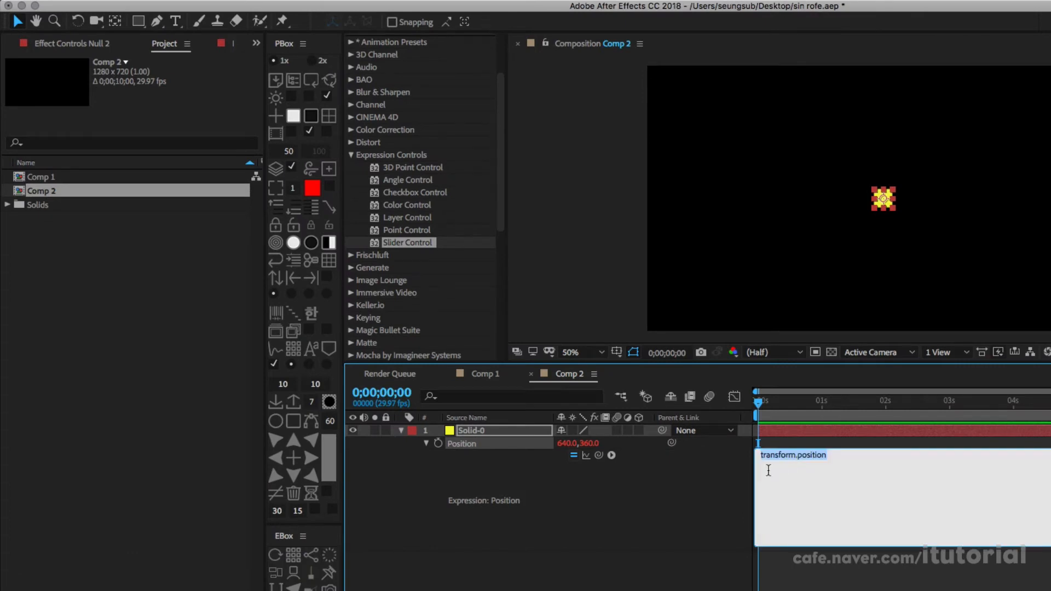
type("y")
key("BackSpace")
key("BackSpace")
type("Ma")
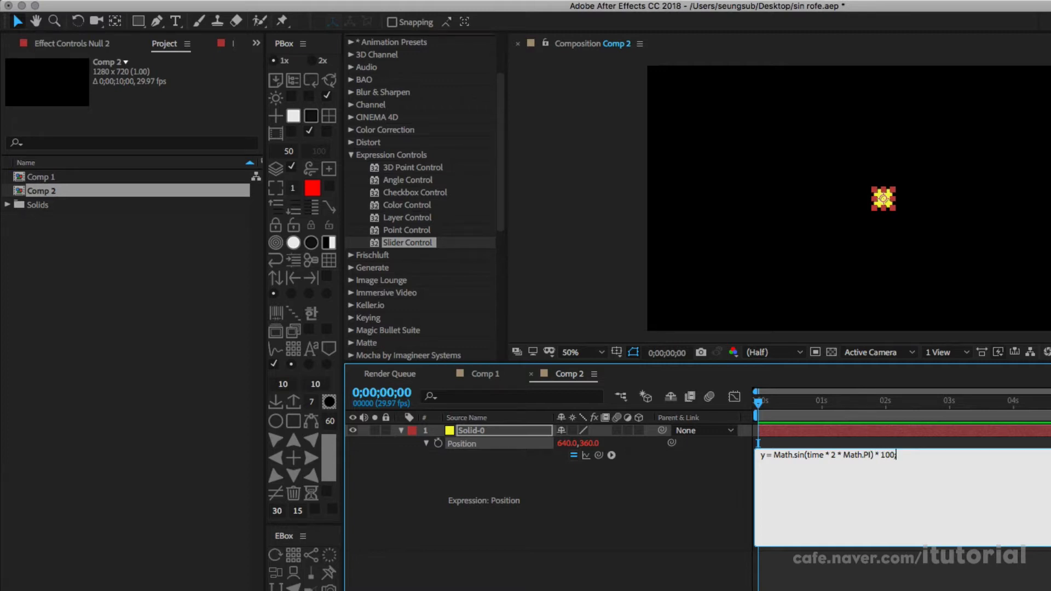
Step: Complete the Position expression with the line value + [0, y] and preview the solid's motion
key("Return")
key("Return")
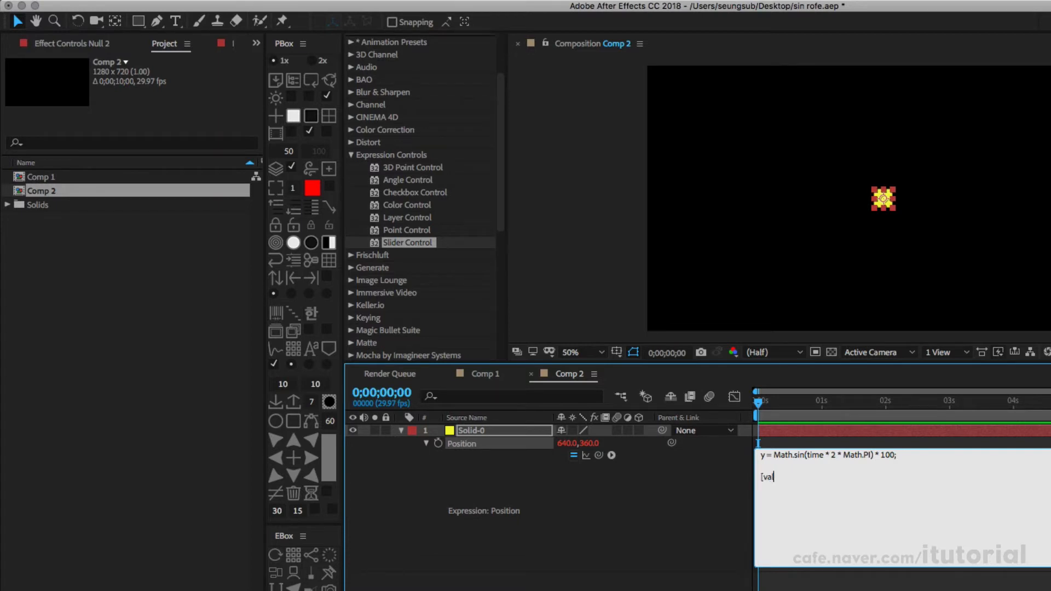
type("value + [0, y")
left_click(717, 504)
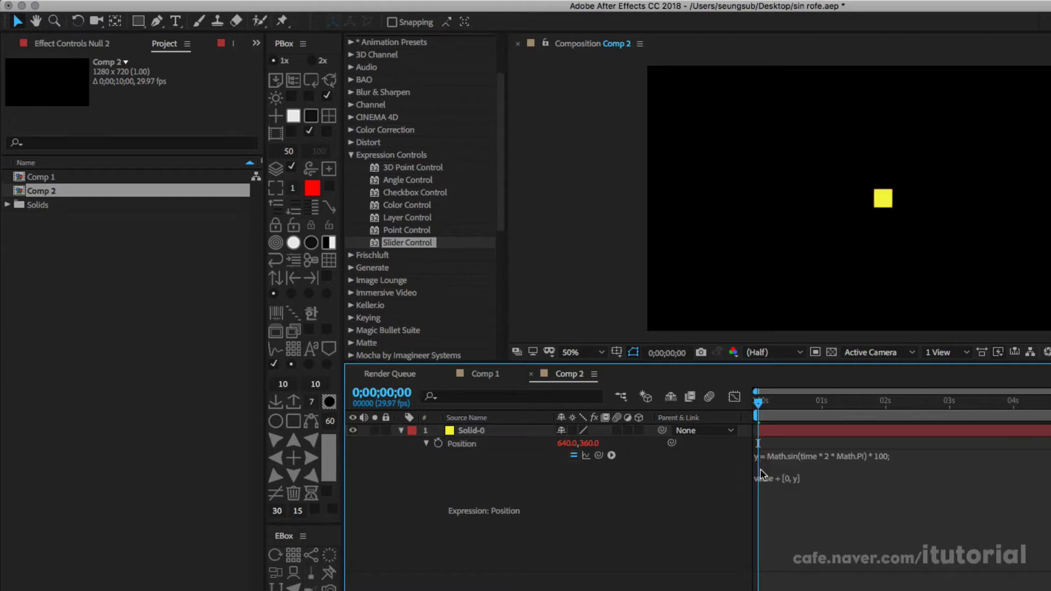
mouse_move(763, 405)
left_mouse_down()
mouse_move(880, 416)
mouse_move(757, 406)
left_mouse_up()
Step: Try a duplicate of the solid beside the original to compare their motion, and delete the copy
left_click(482, 430)
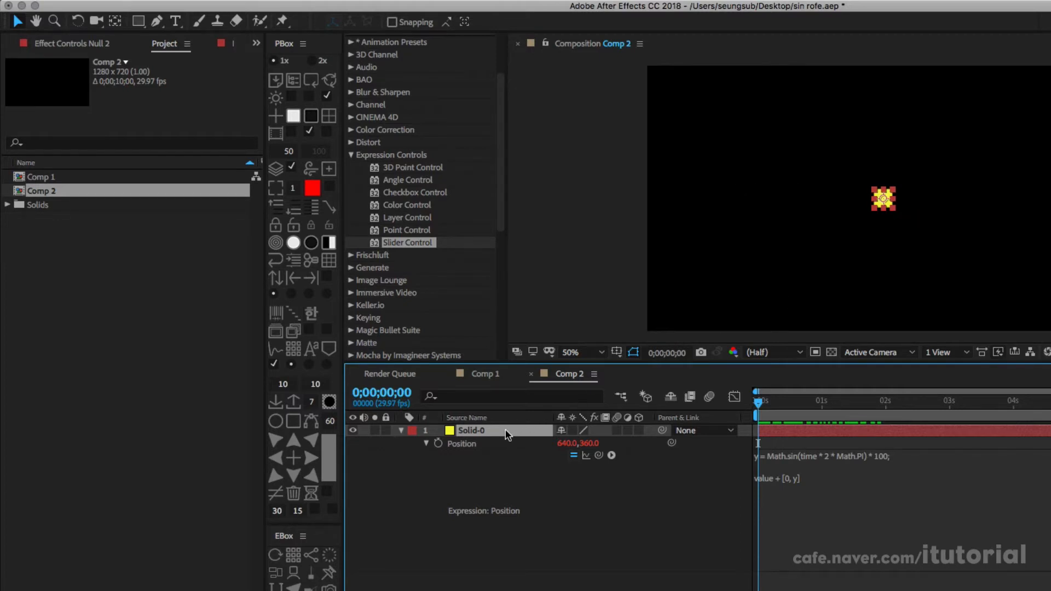
key("super+d")
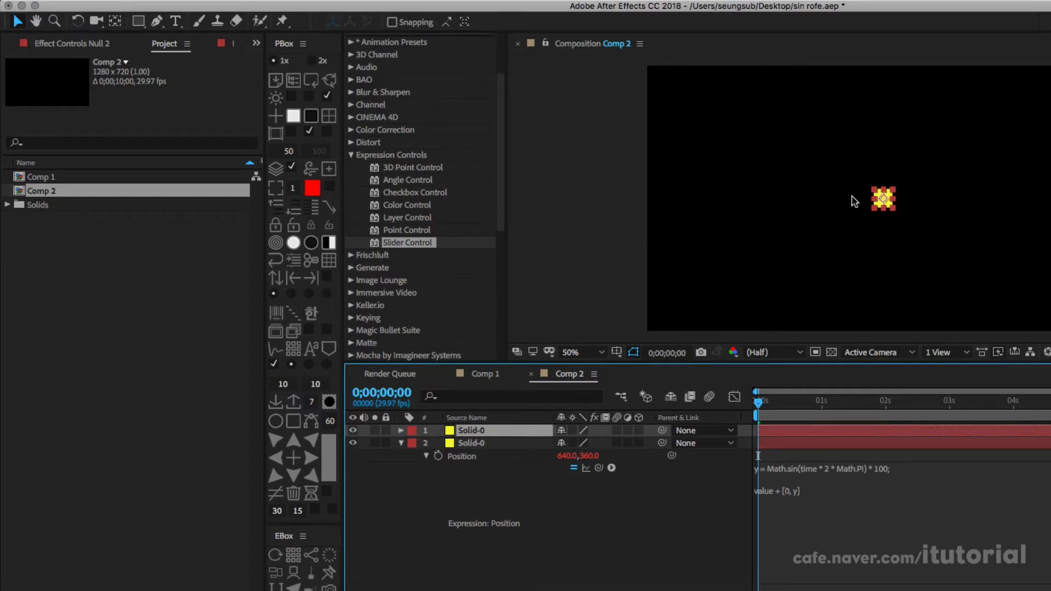
left_click_drag(886, 199, 910, 198)
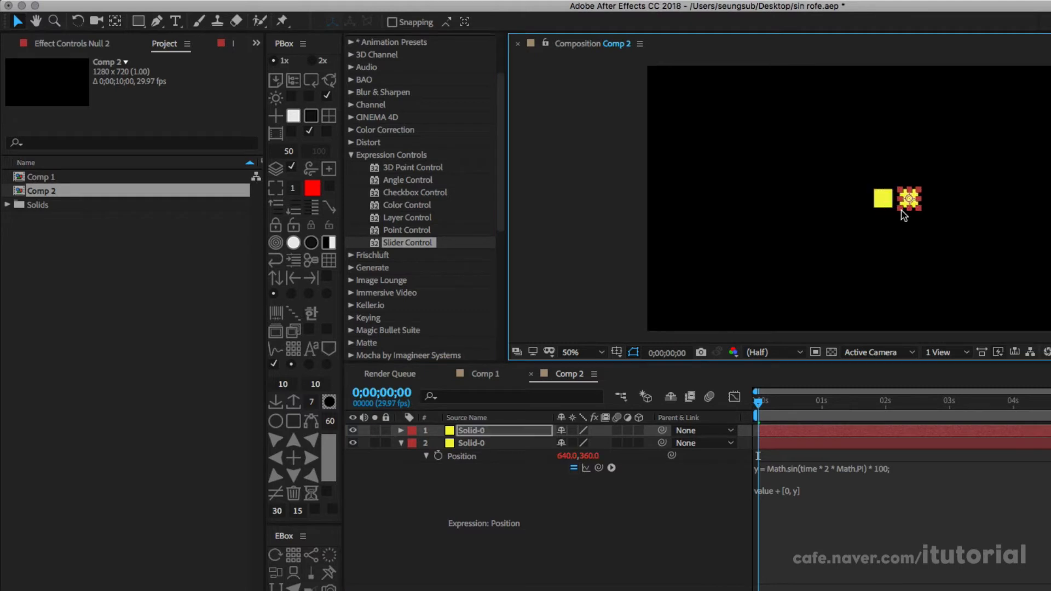
mouse_move(761, 402)
left_mouse_down()
mouse_move(786, 403)
mouse_move(761, 403)
left_mouse_up()
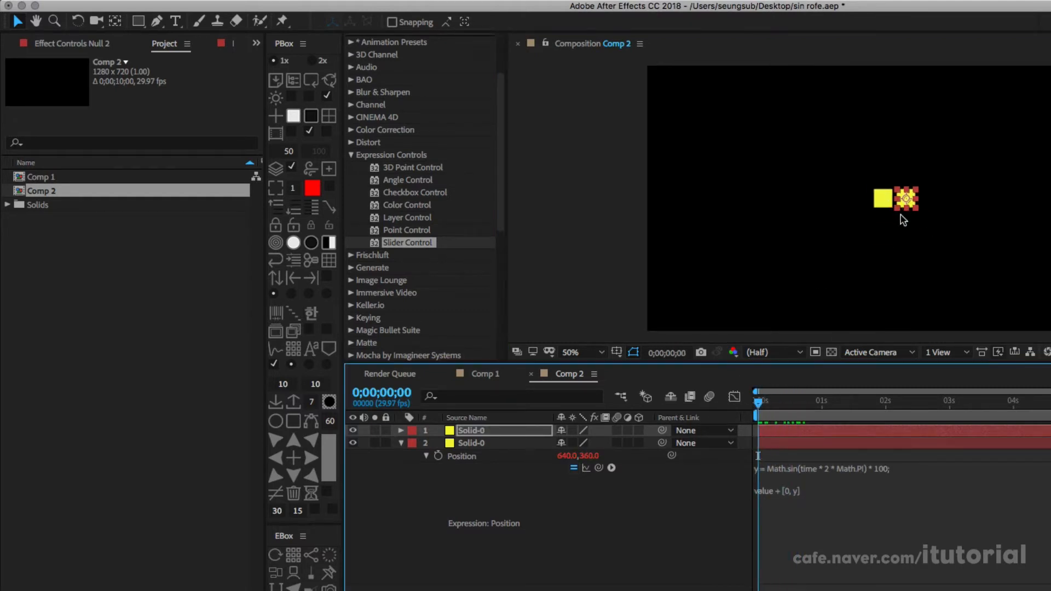
left_click(508, 431)
key("Delete")
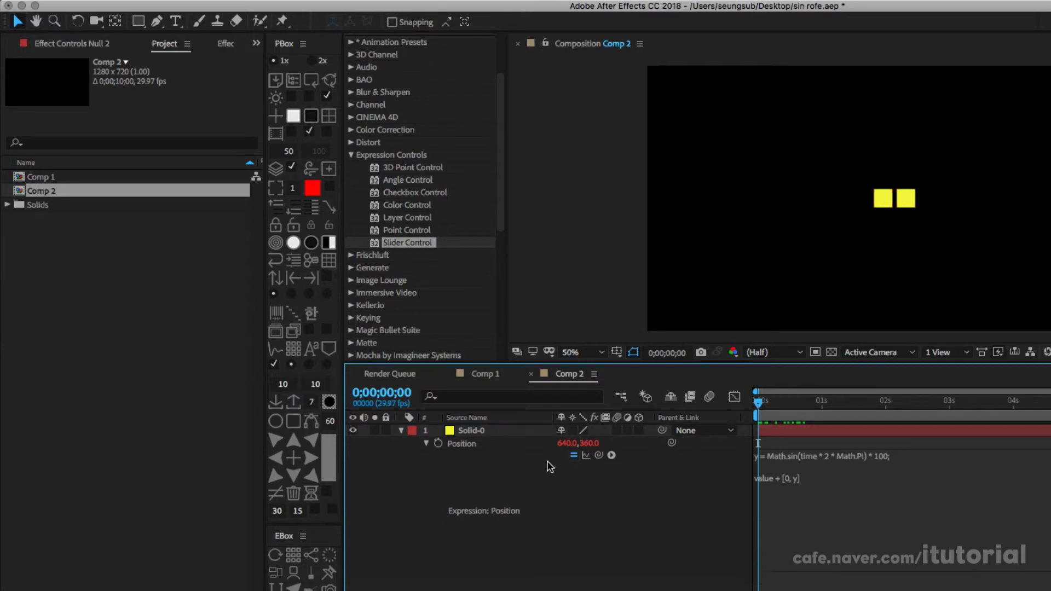
Step: Offset the sine phase by layer index, making the expression y = Math.sin(time * 2 * Math.PI + (index /2)) * 100;
left_click(865, 474)
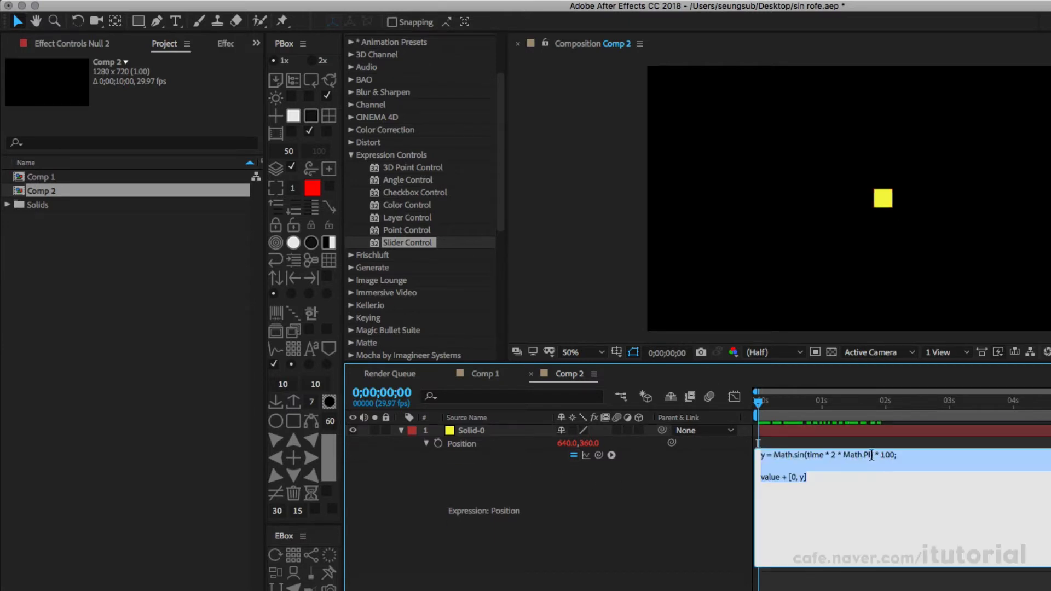
left_click(869, 459)
key("Right")
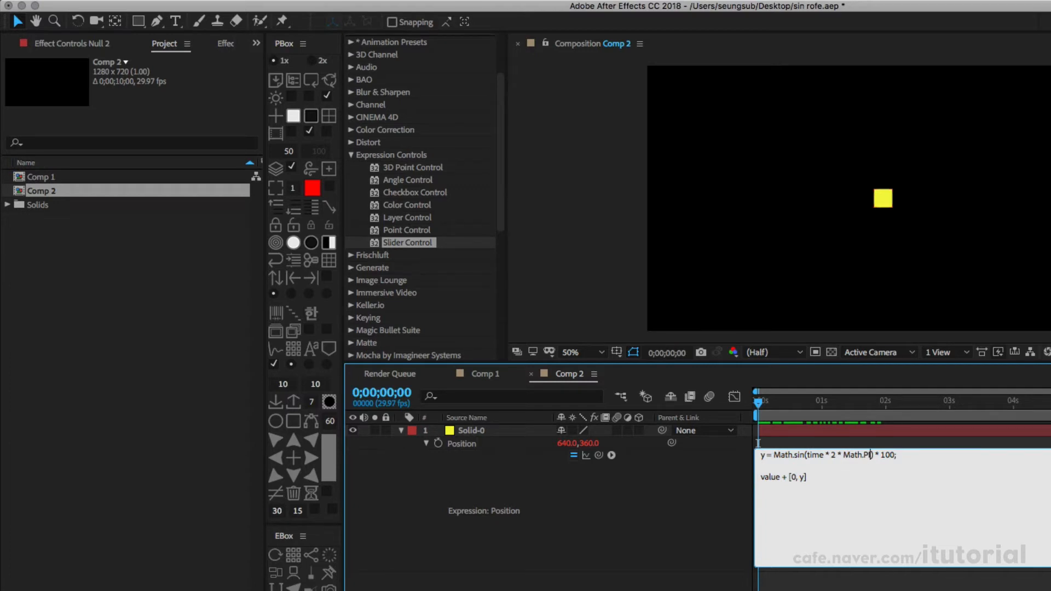
type("+ ")
type("()")
type("index")
type(" /2")
left_click(683, 495)
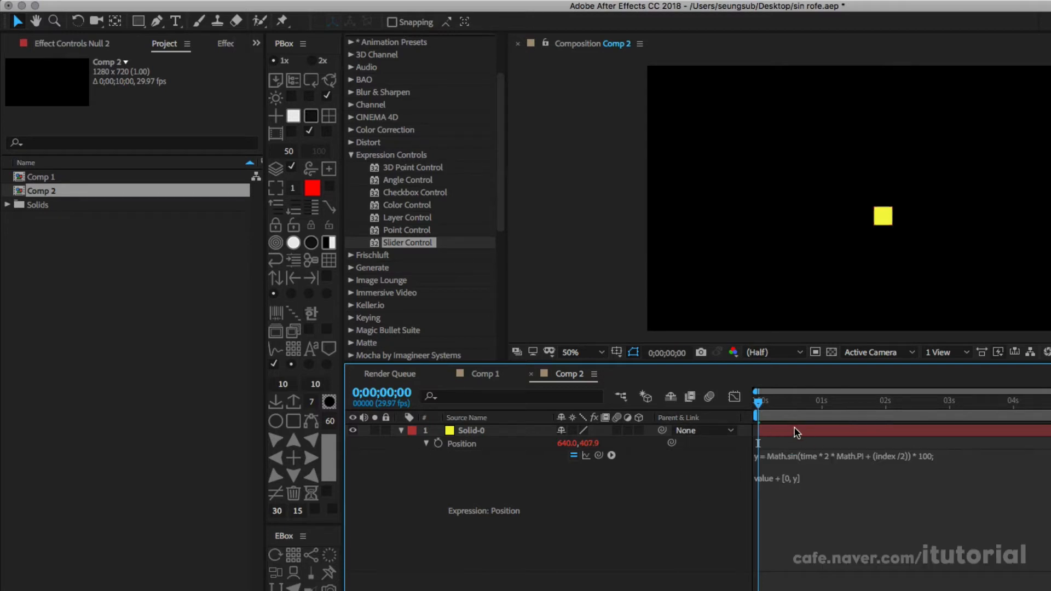
Step: Test the index offset by duplicating the solid twice and scrubbing the timeline, and delete the copies
left_click(797, 433)
key("super+d")
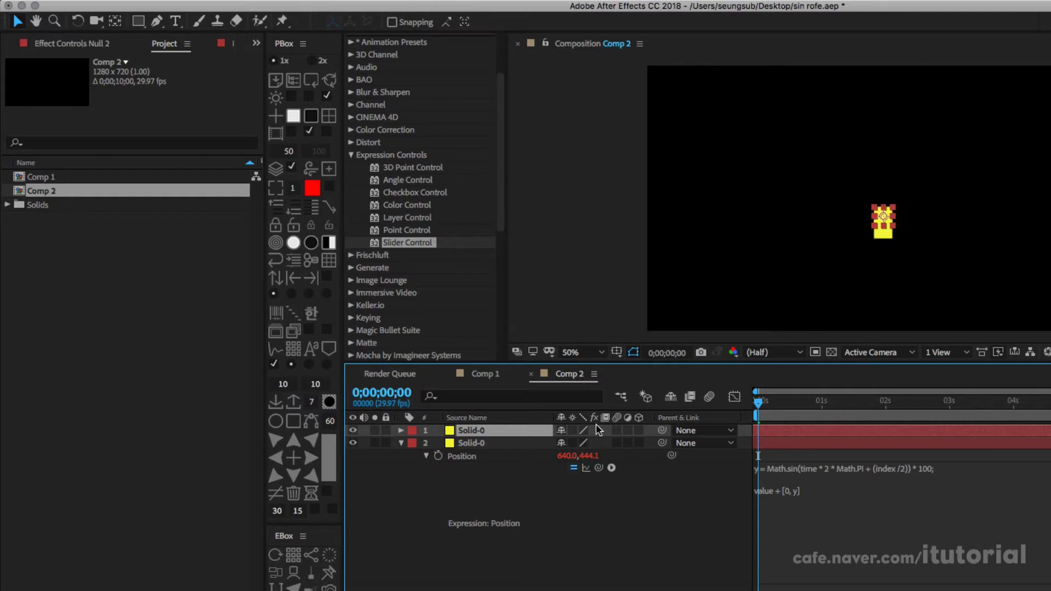
key("super+d")
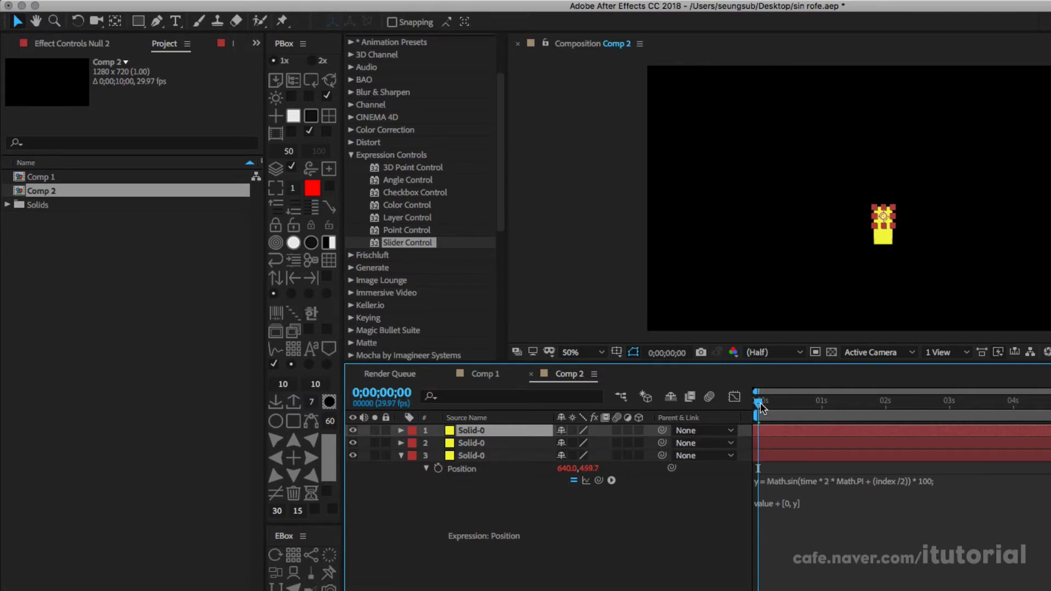
left_click_drag(758, 402, 673, 403)
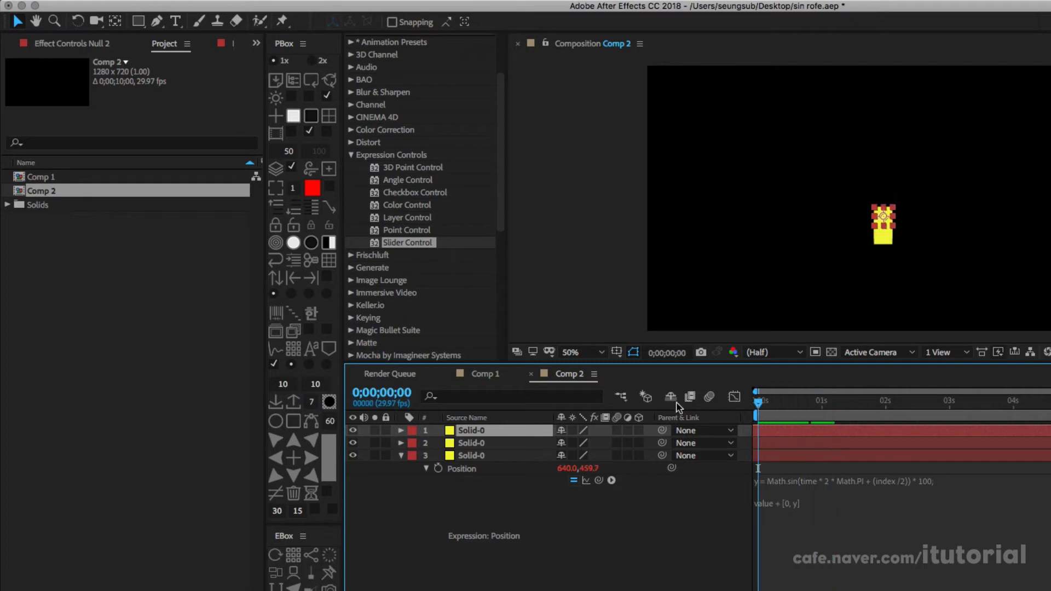
left_click(480, 443, "shift")
key("Delete")
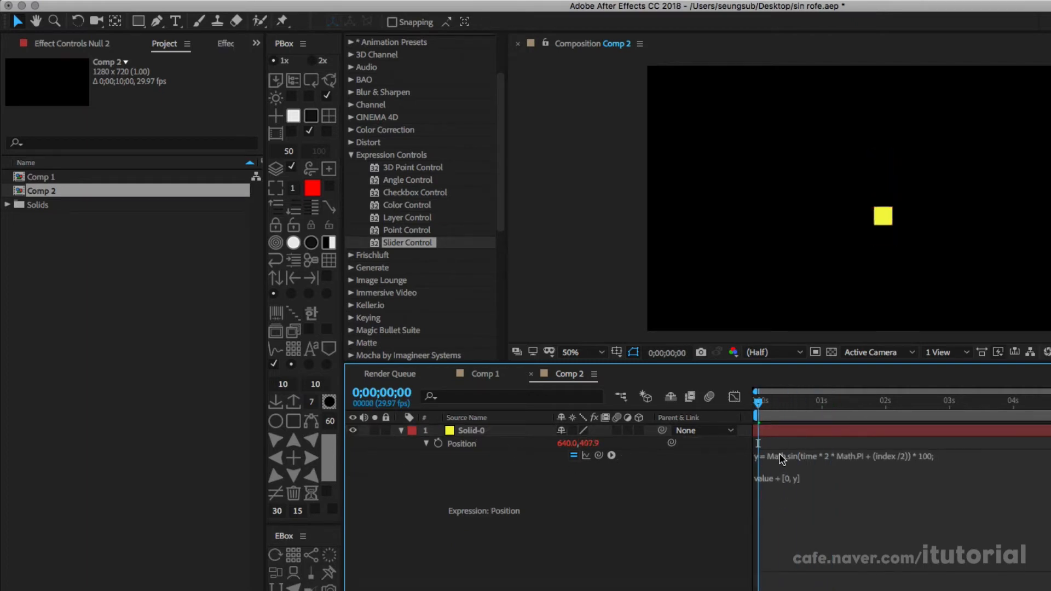
Step: Add a null object above the solid and apply a Slider Control effect to it
left_click(478, 431)
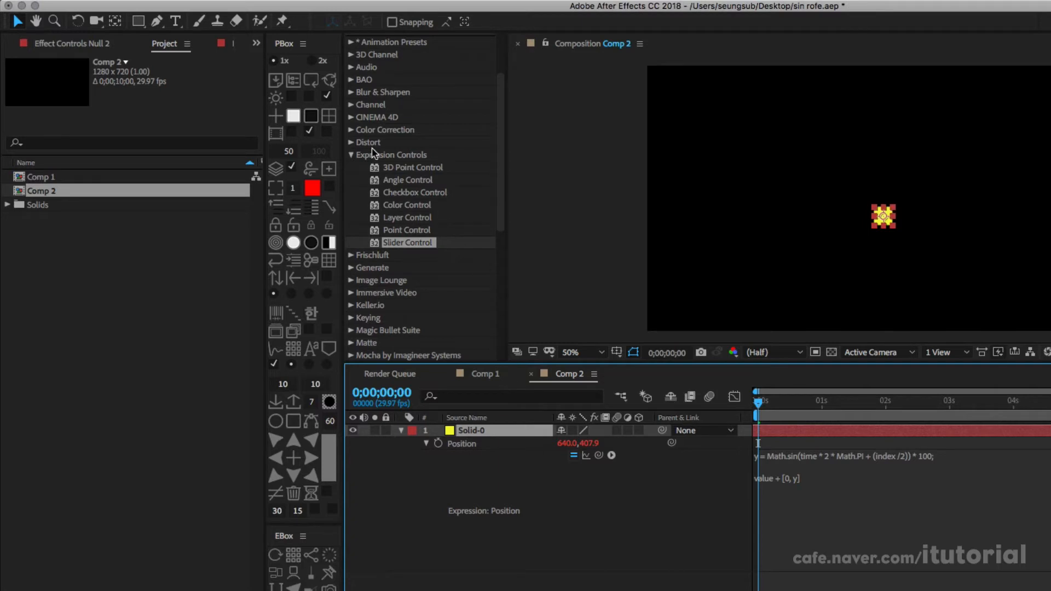
left_click(290, 120)
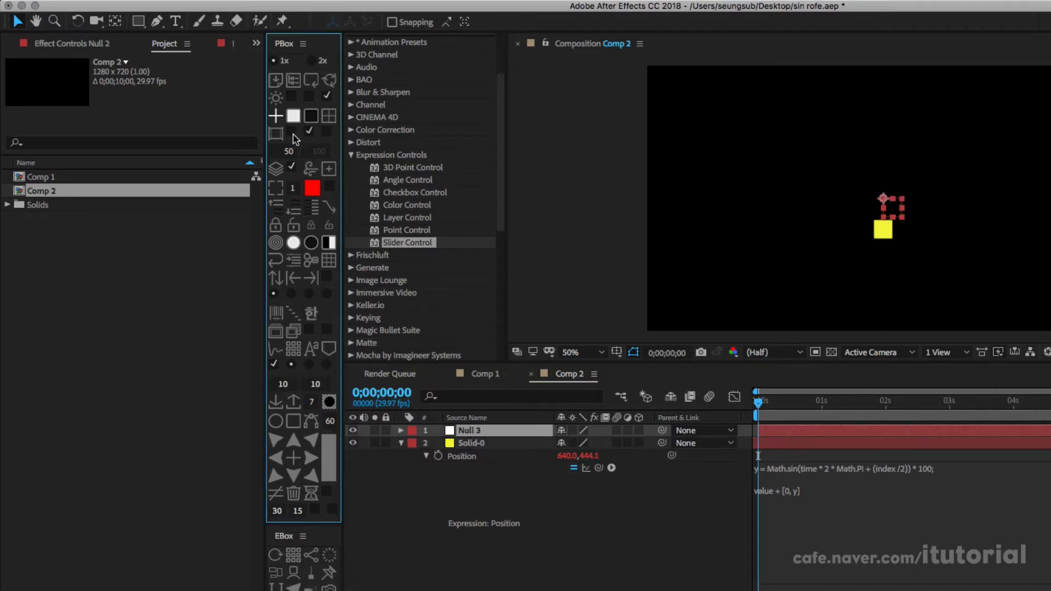
left_click(471, 428)
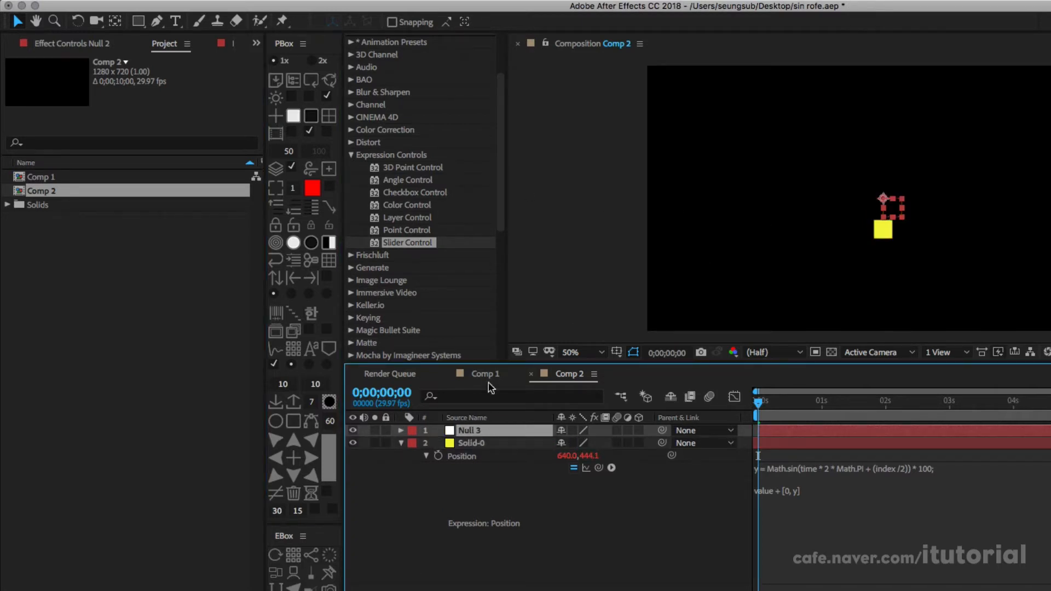
left_click(377, 245)
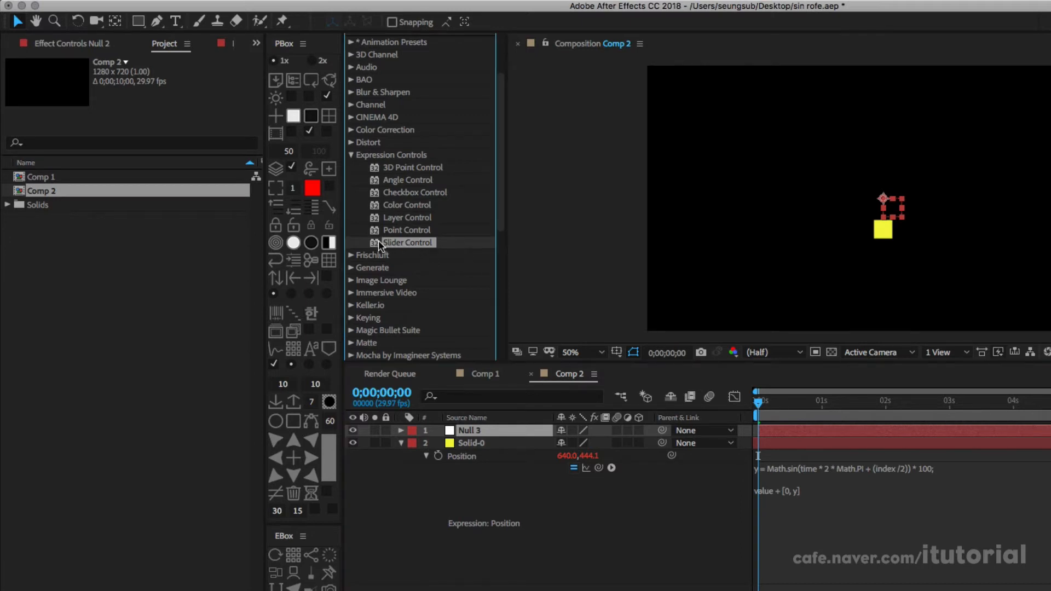
left_click(465, 431)
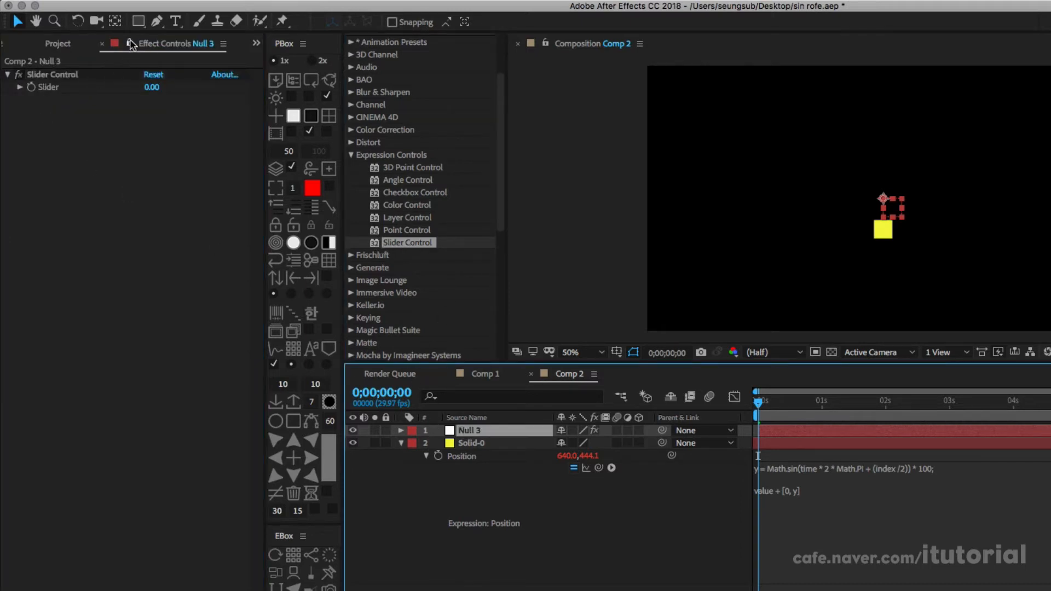
Step: Duplicate the null's Slider Control effect twice so it has three slider controls
left_click(59, 76)
key("super+d")
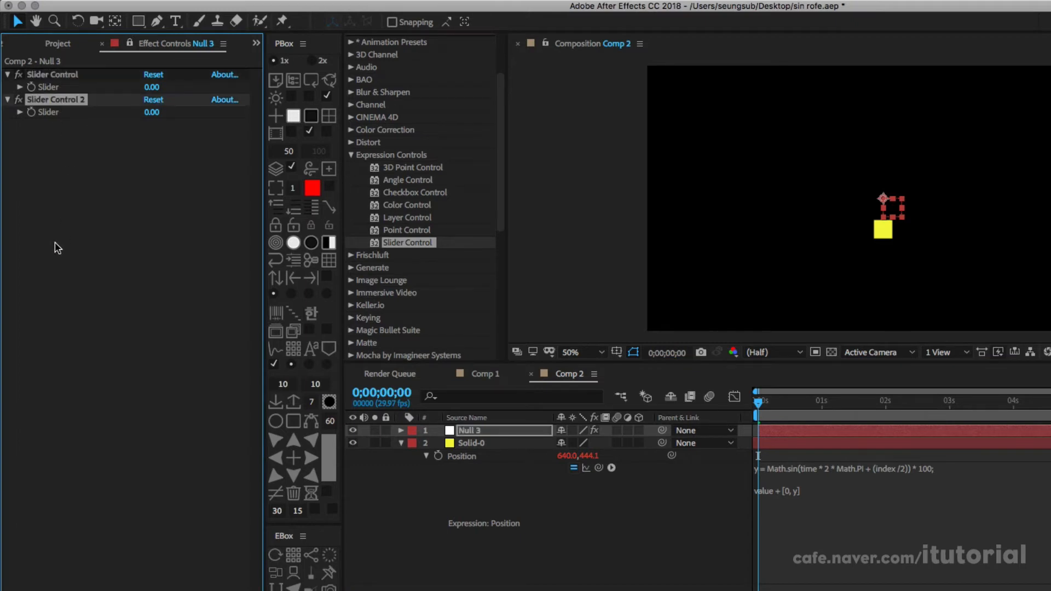
key("super+d")
Step: Rename the null's first Slider Control as speed
left_click(72, 75)
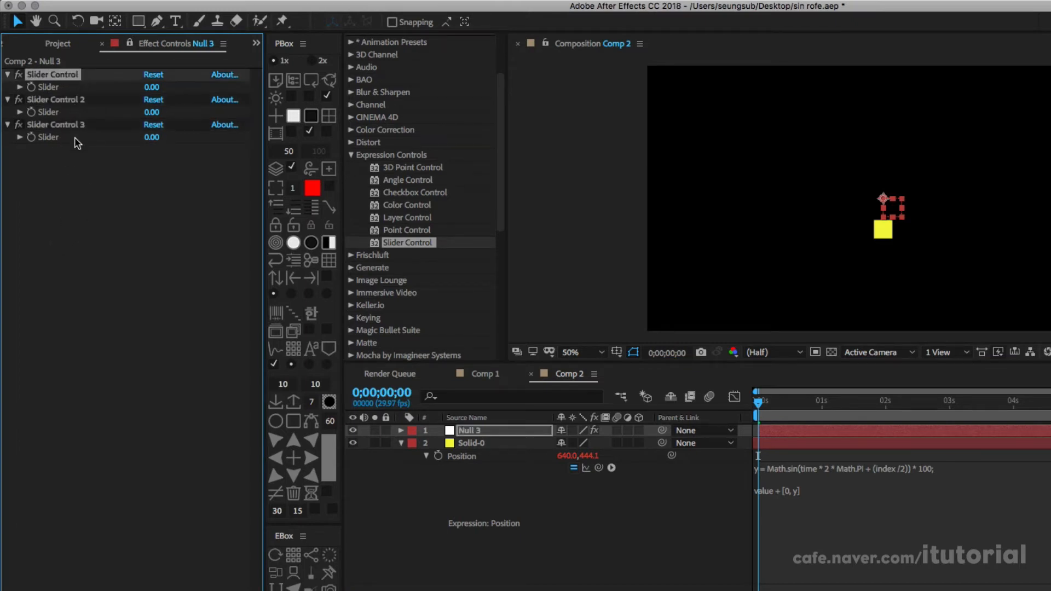
key("Return")
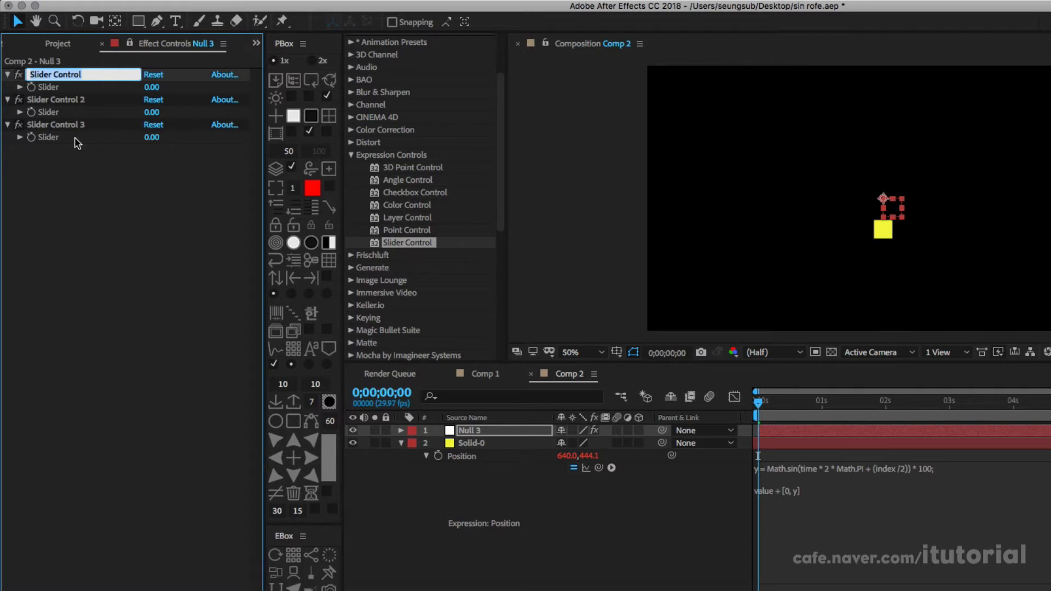
type("sppe")
key("Return")
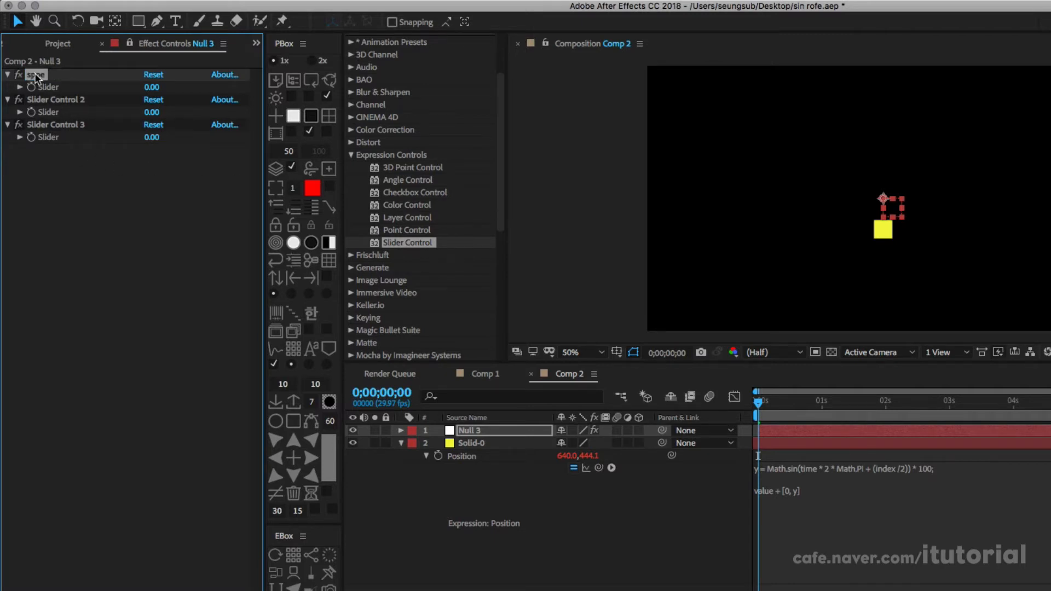
key("Return")
key("Right")
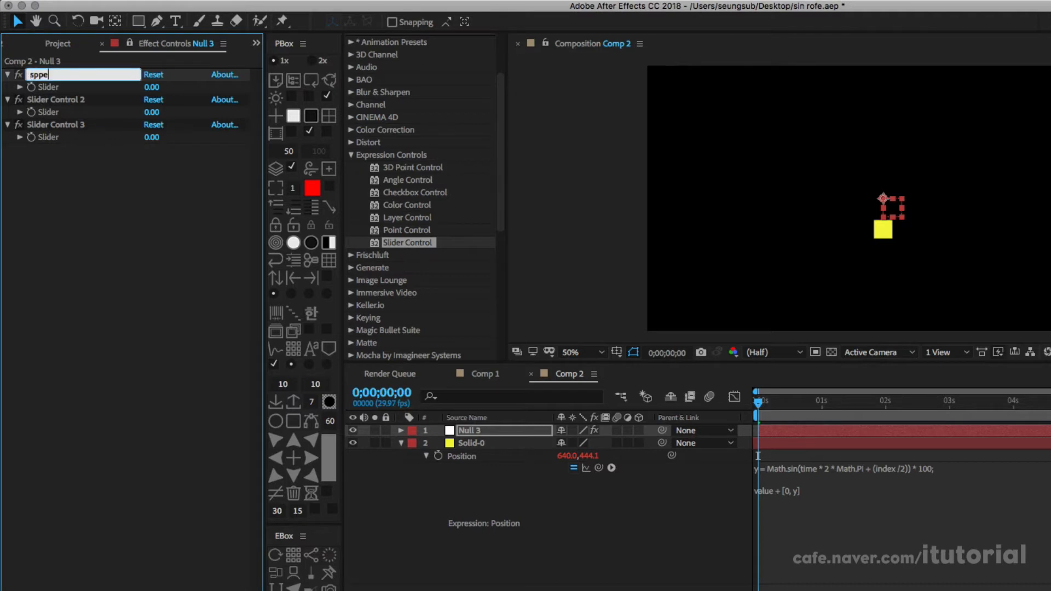
type("eed")
key("Return")
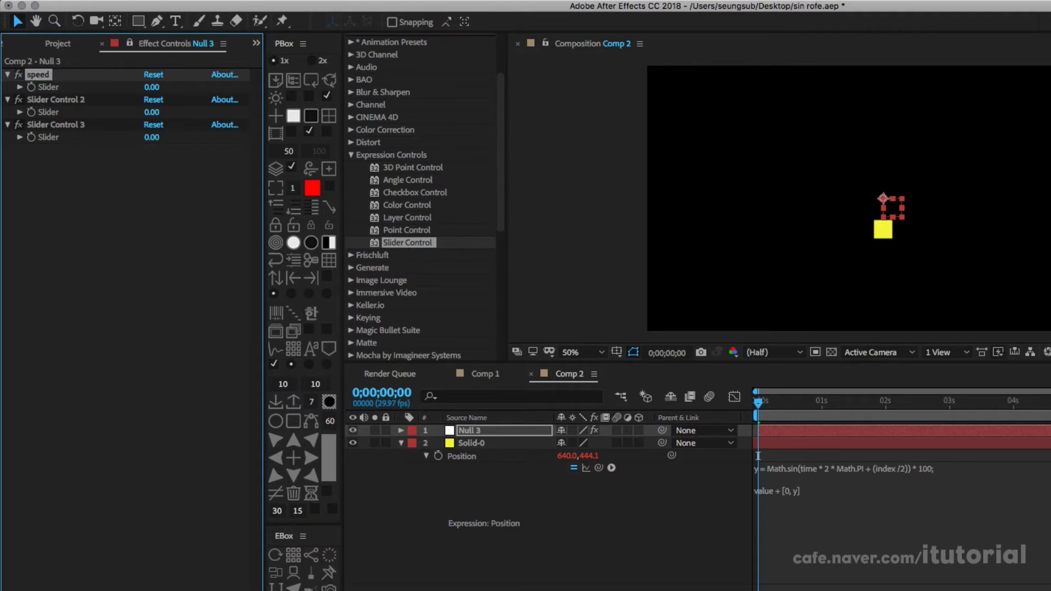
Step: Rename the second Slider Control as amp and the third as del
left_click(67, 99)
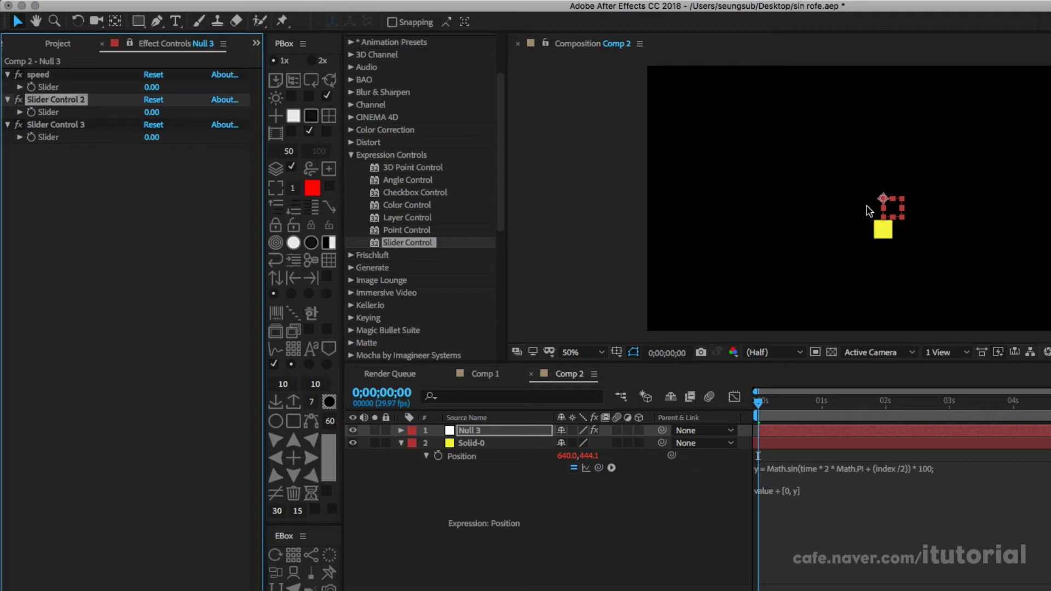
key("Return")
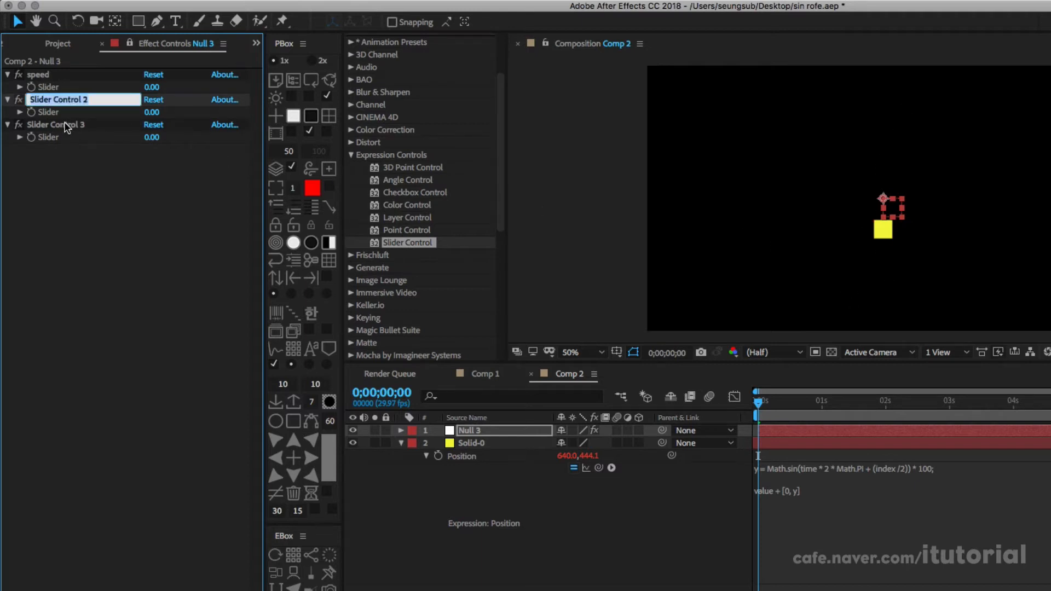
type("amp")
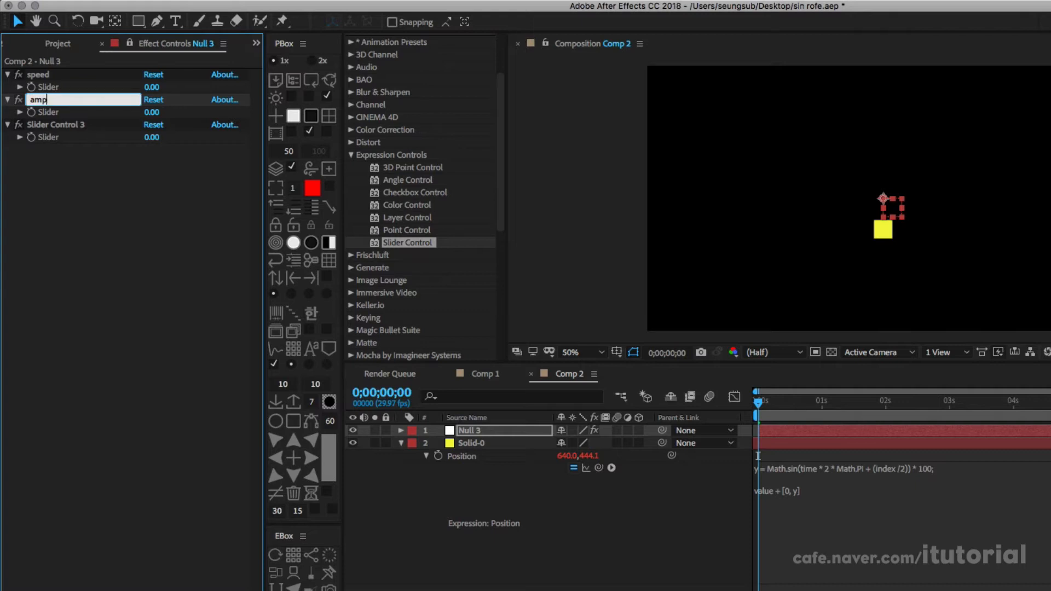
key("Return")
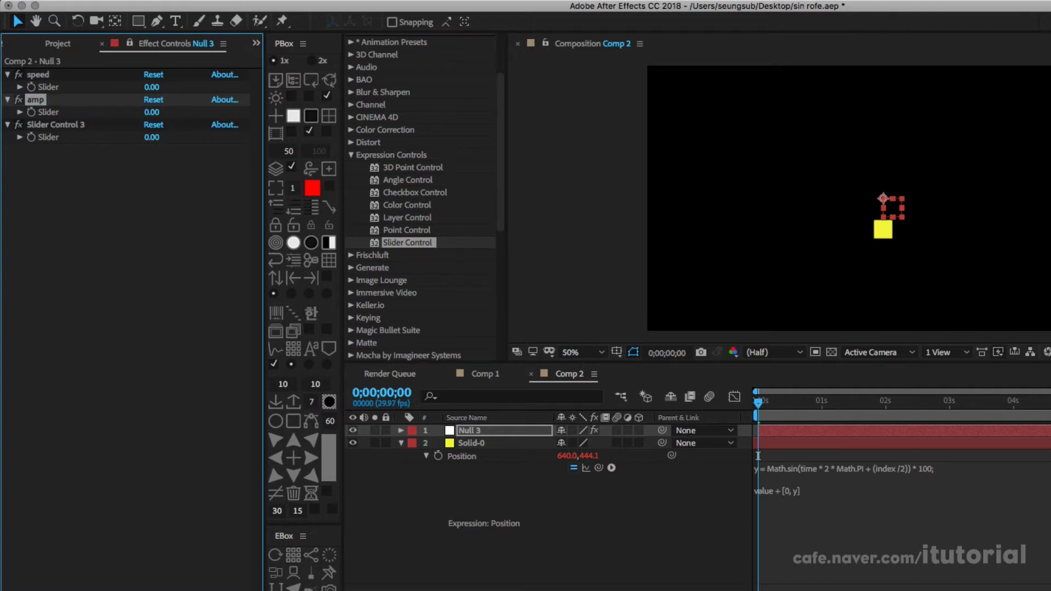
left_click(60, 127)
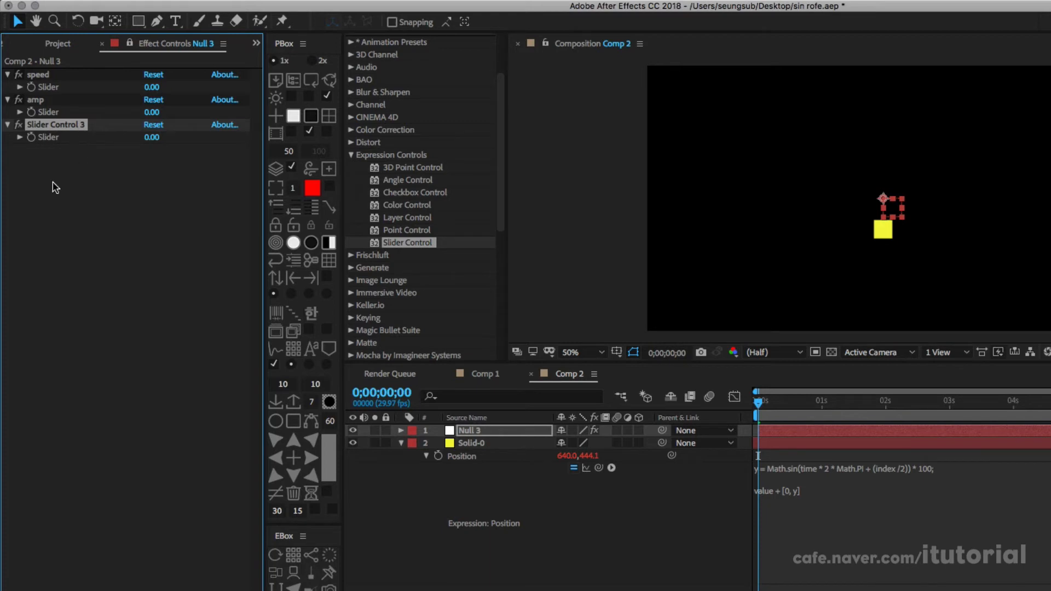
key("Return")
type("del")
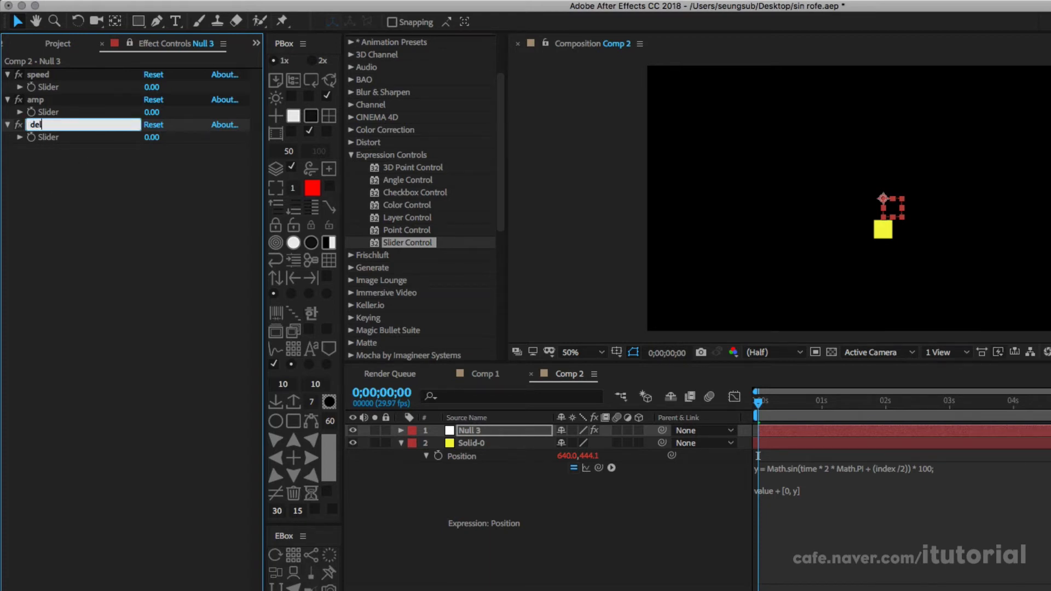
key("Return")
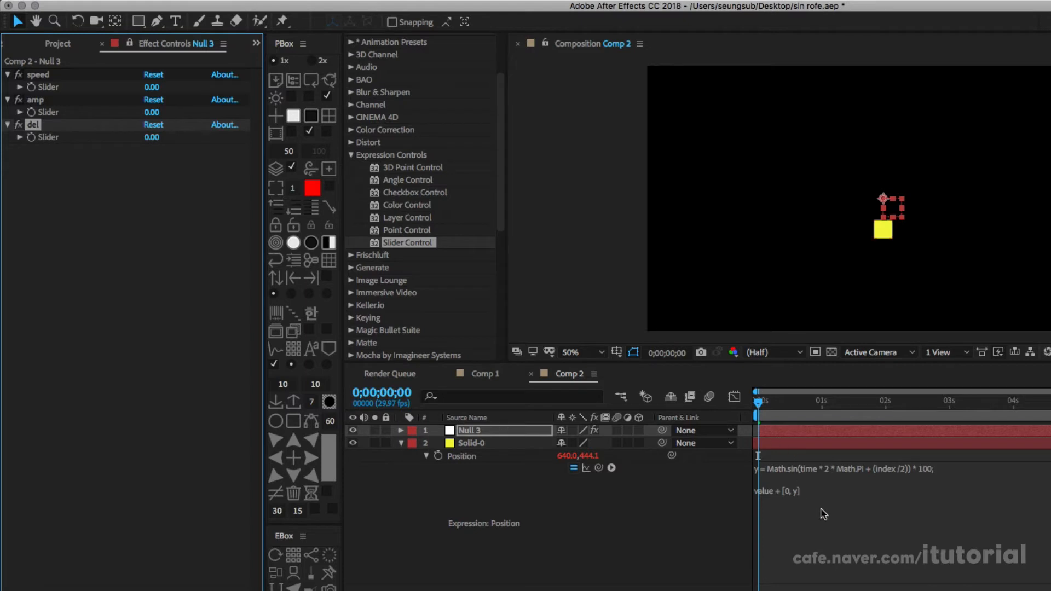
Step: Above the solid's position expression, add s = thisComp.layer("Null 3").effect("speed")("Slider"); by linking s to the speed slider
left_click(797, 524)
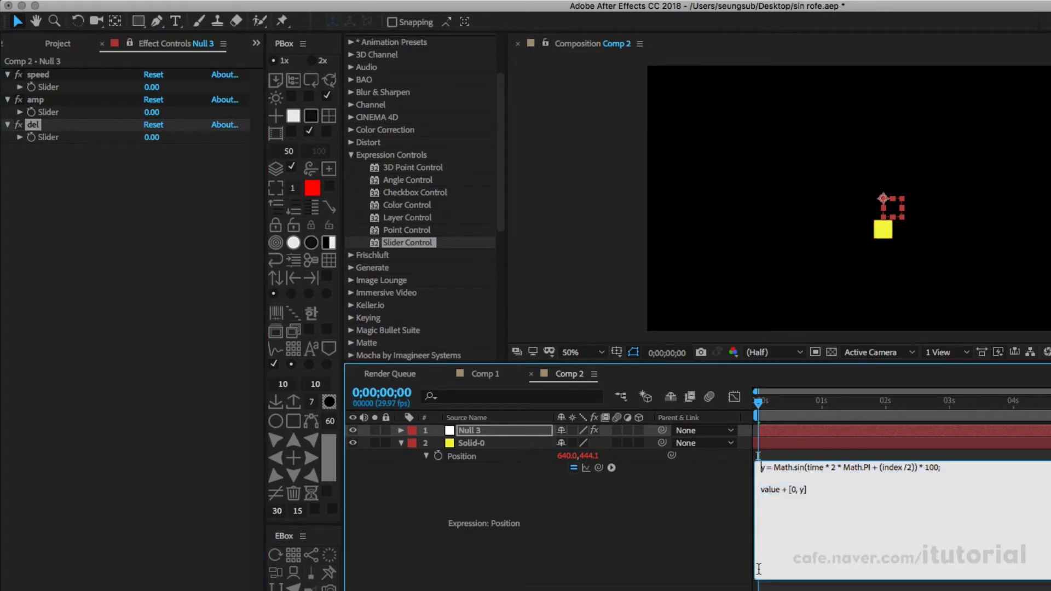
key("Return")
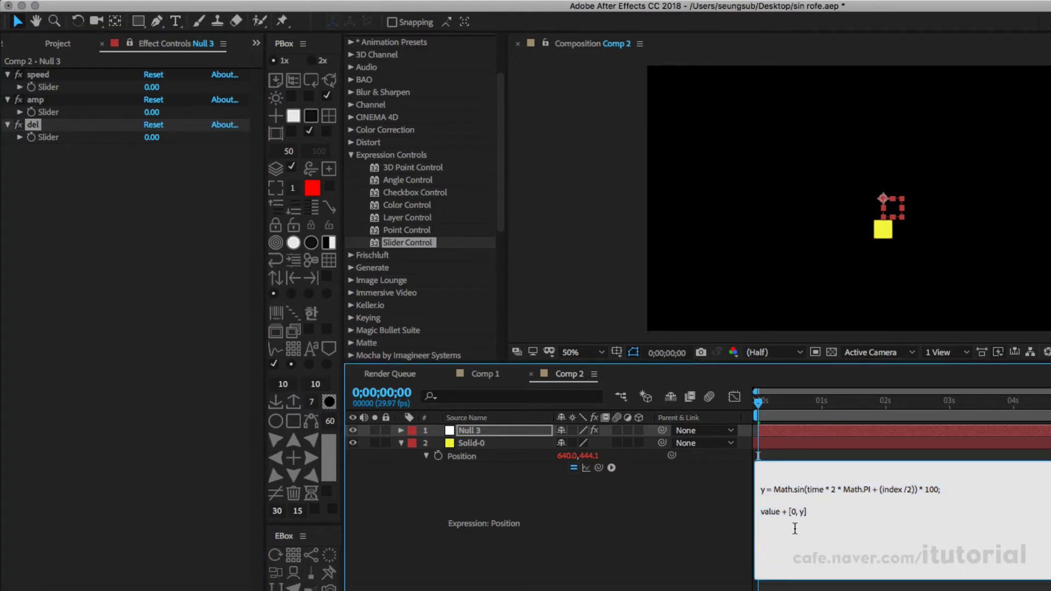
type("s =")
left_click_drag(599, 468, 52, 87)
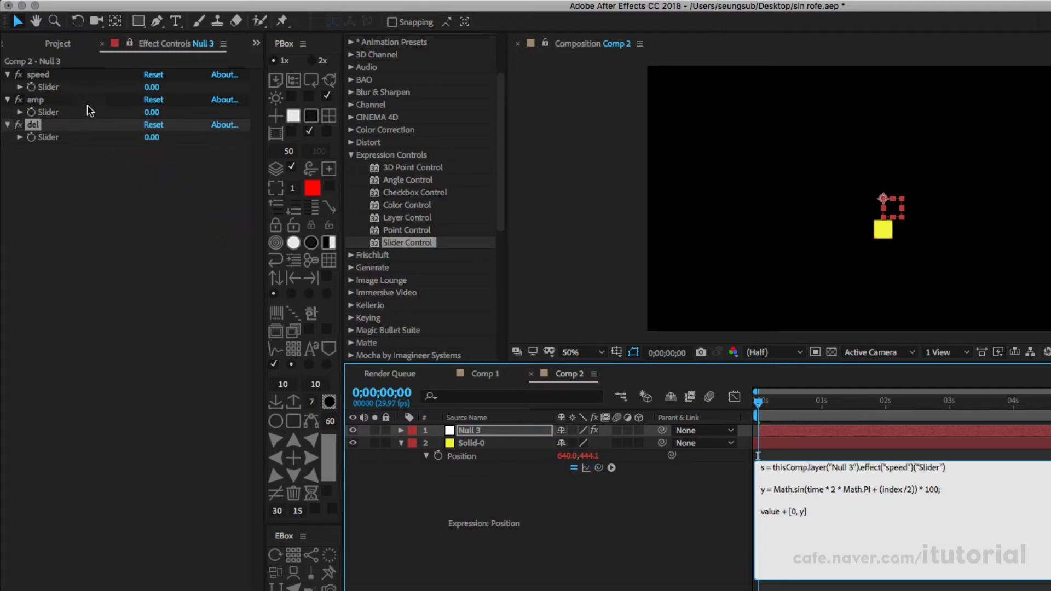
left_click(960, 481)
type(";")
Step: Add a second variable line linked to the amp slider: a = thisComp.layer("Null 3").effect("amp")("Slider");
left_click_drag(594, 465, 254, 280)
left_click(788, 483)
left_click(788, 483)
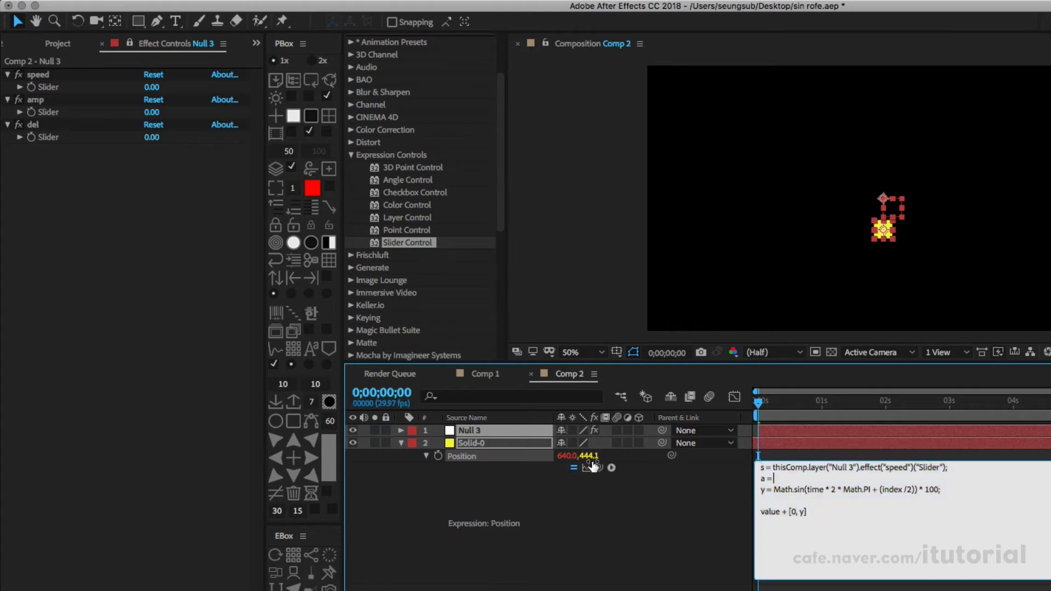
left_click_drag(599, 467, 53, 114)
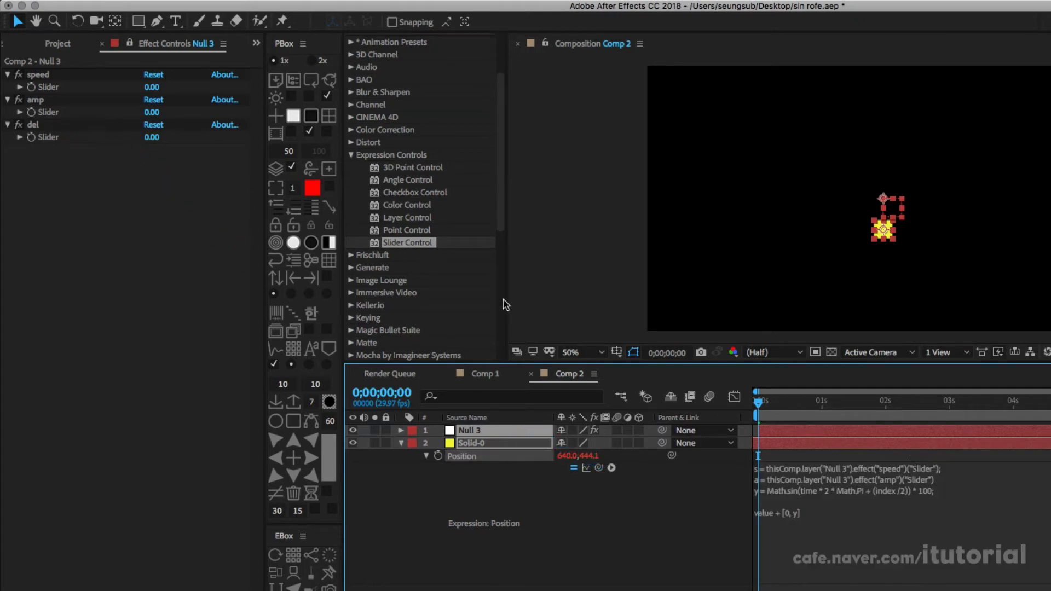
left_click(949, 483)
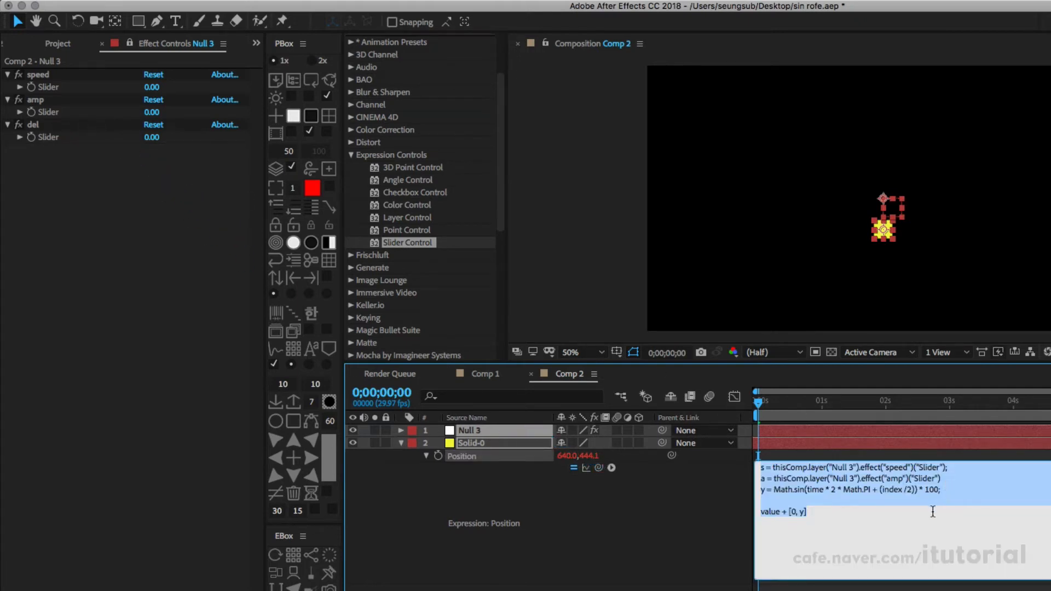
left_click(951, 479)
type(";")
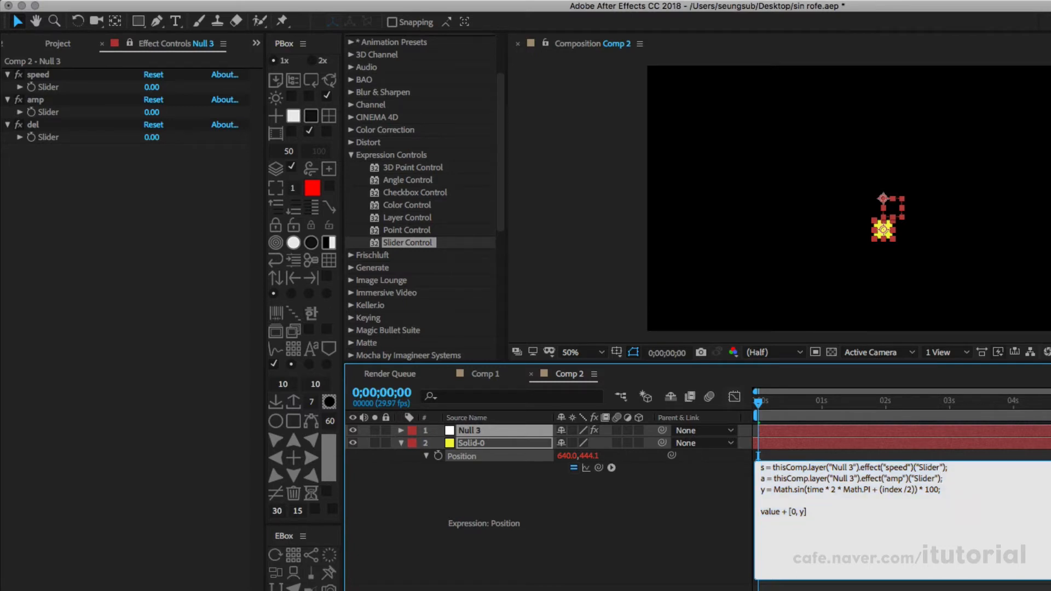
Step: Add the line d = thisComp.layer("Null 3").effect("del")("Slider"); linked to the del slider, followed by a blank line
key("Return")
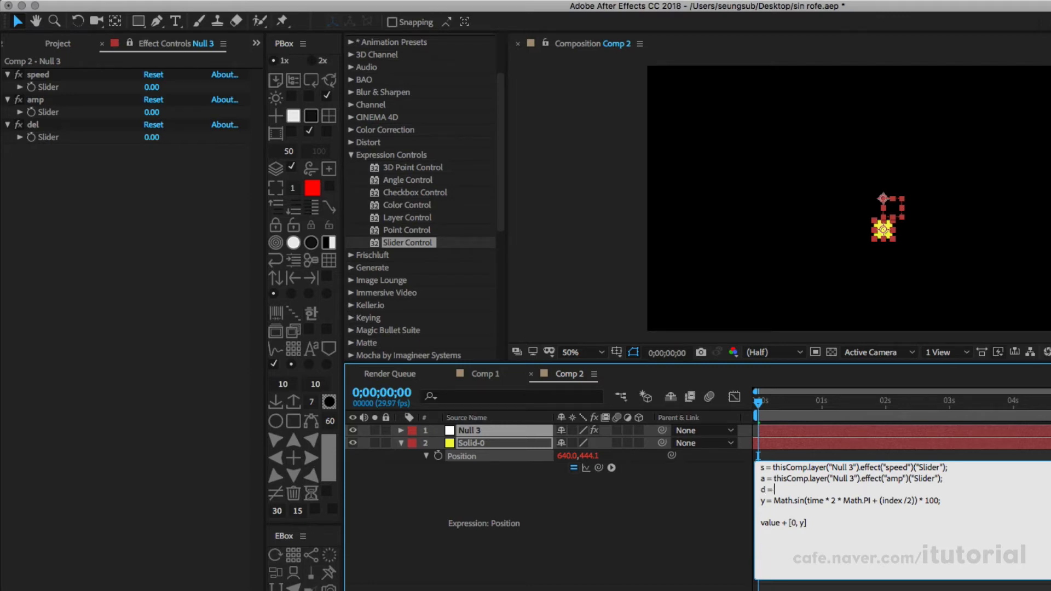
left_click_drag(598, 467, 49, 144)
left_click(929, 492)
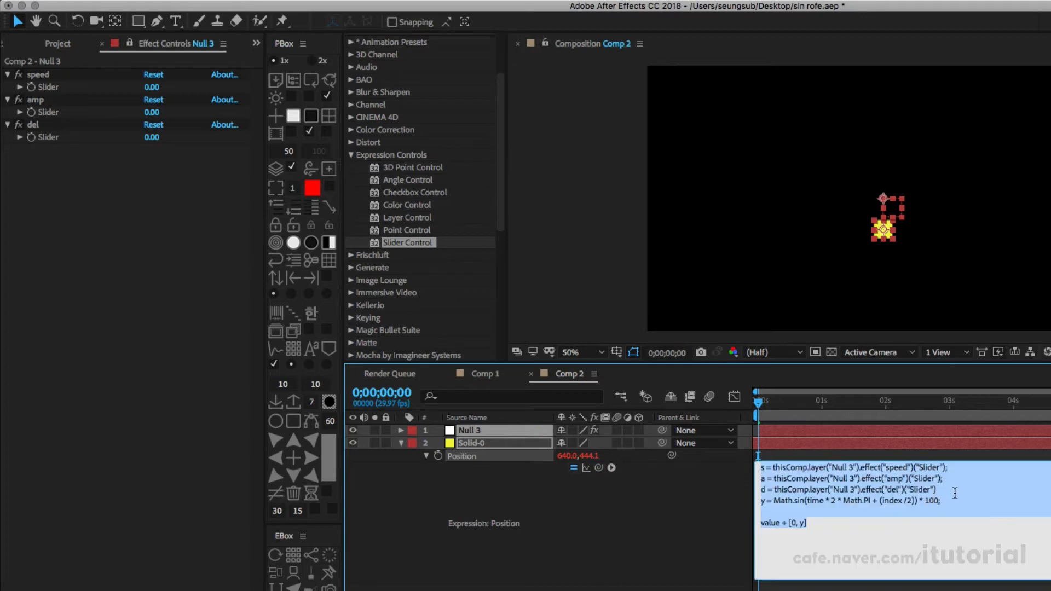
type(";")
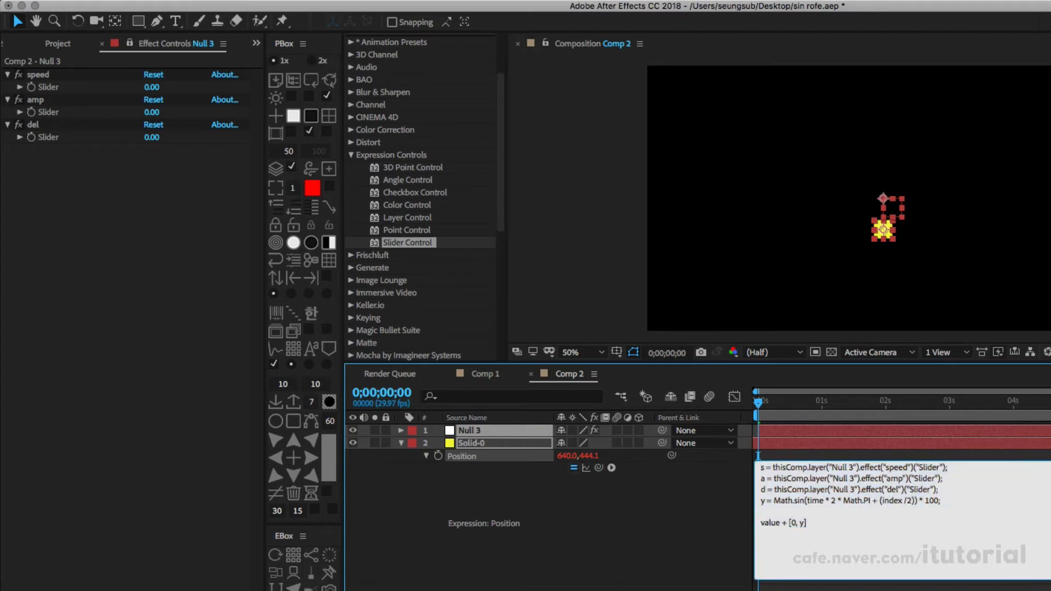
key("Return")
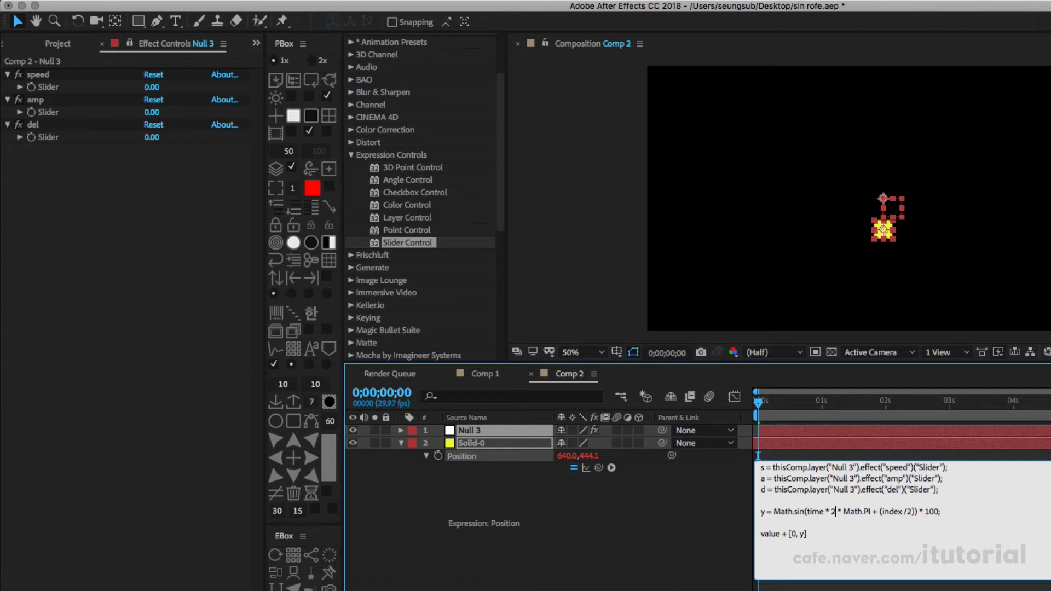
Step: Put the variables into the sine formula, making it y = Math.sin(time * 2/s * Math.PI + (index /d)) * a;
type("/s")
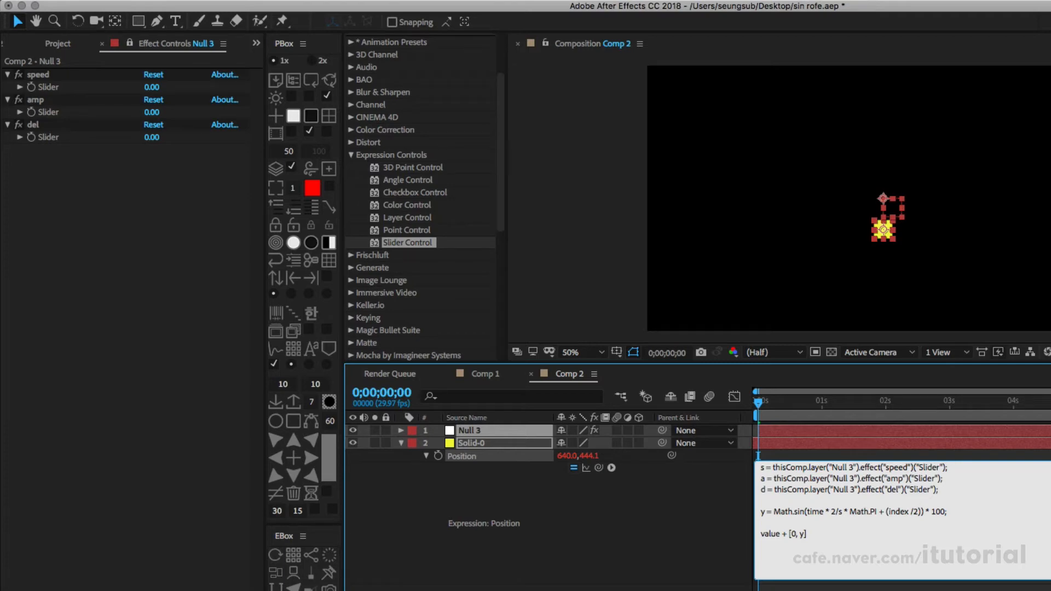
key("BackSpace")
type("d")
double_click(933, 511)
type("a;")
left_click(698, 512)
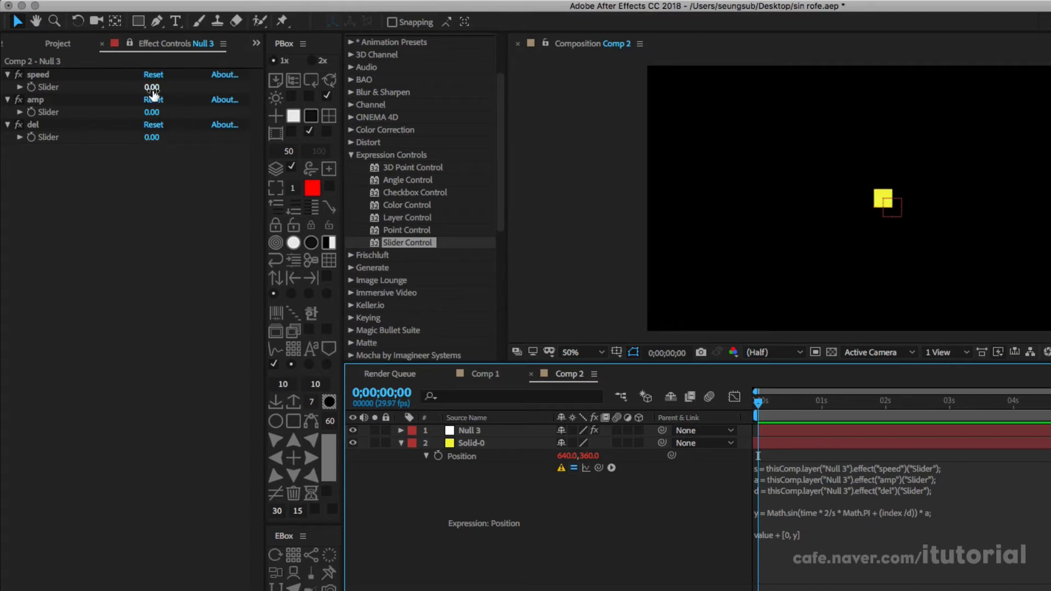
Step: Set the null's amp slider to 100, speed to 1 and del to 2
left_click(152, 112)
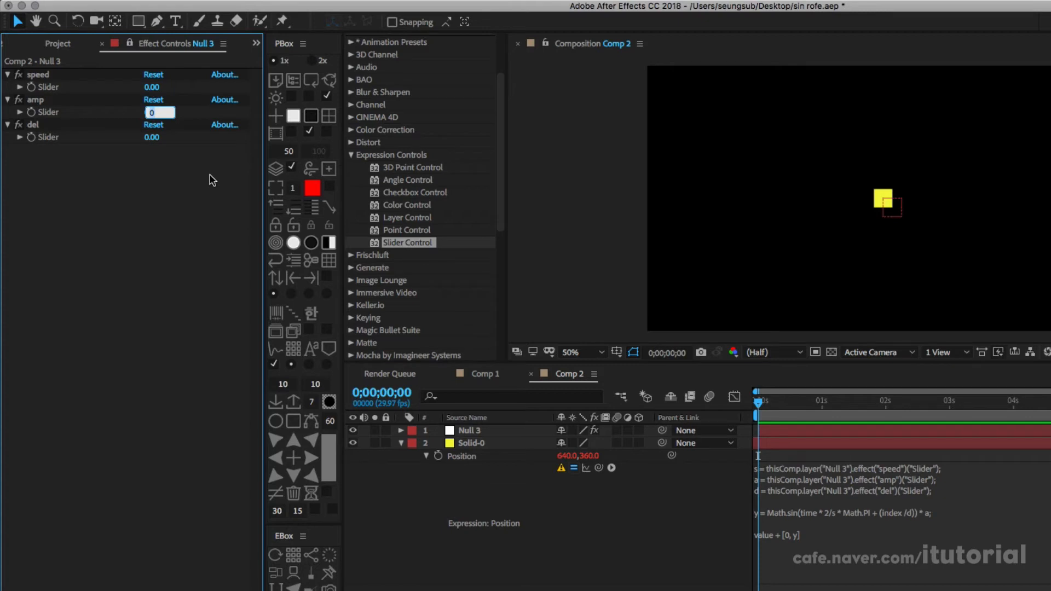
type("100")
key("Return")
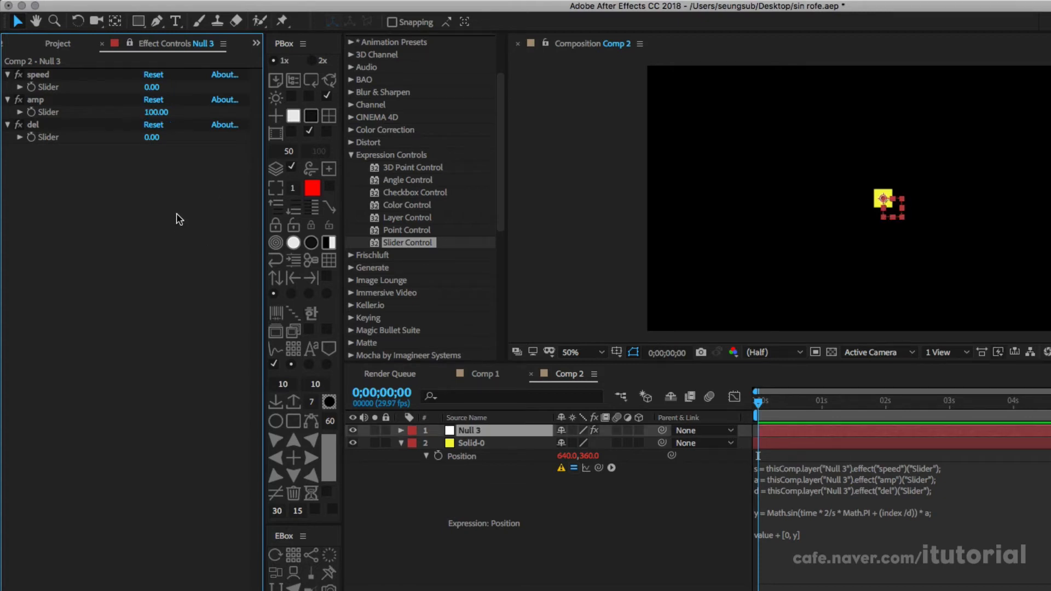
left_click(152, 87)
type("1")
key("Return")
left_click(151, 138)
type("2")
key("Return")
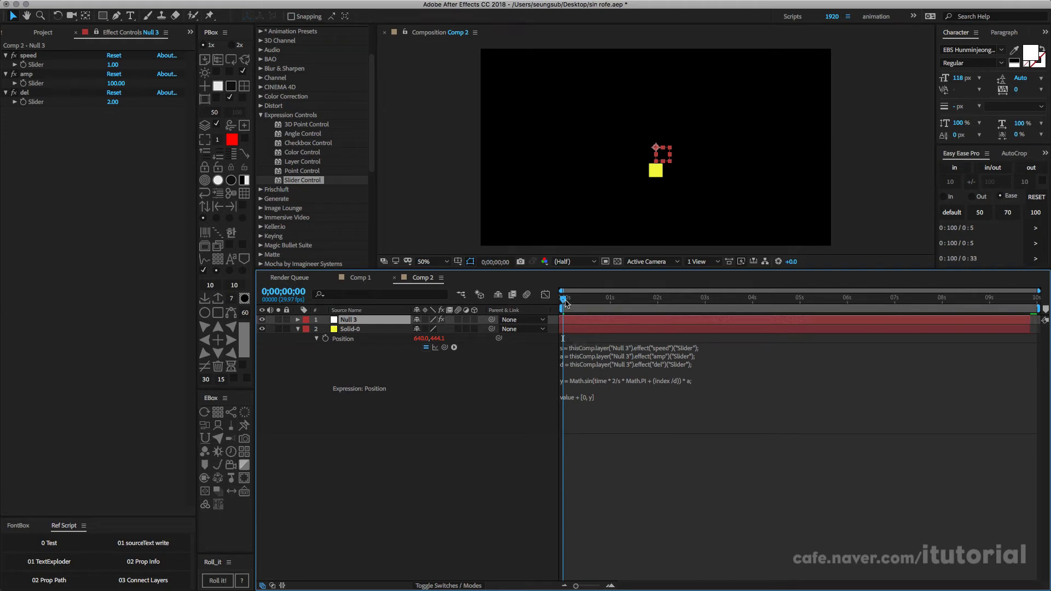
Step: Duplicate the yellow solid below the null until there are nine solids, undoing the surplus copies
mouse_move(565, 303)
left_mouse_down()
mouse_move(588, 303)
mouse_move(564, 302)
left_mouse_up()
left_click(353, 359)
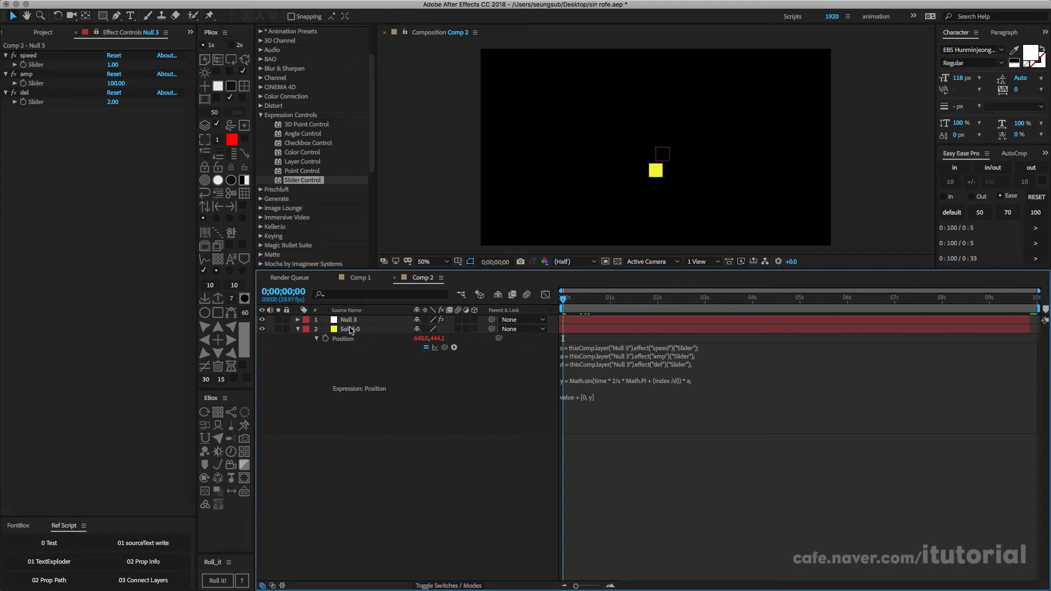
left_click(350, 330)
key("super+d")
key("super+d")
key("super+d")
key("super+d")
key("super+d")
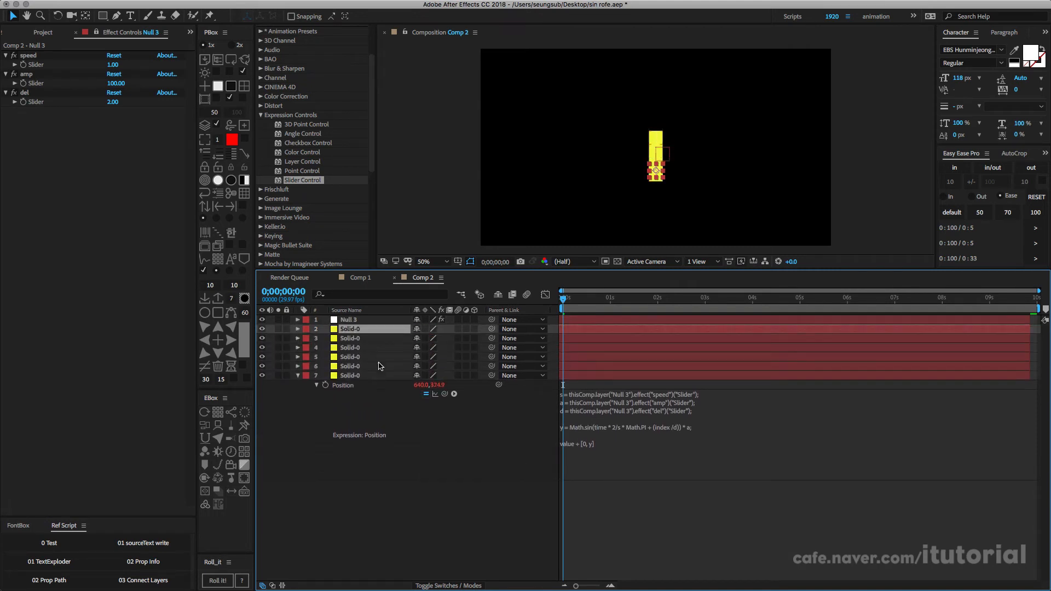
key("super+d")
key("super+d")
key("super+d")
key("super+d")
key("super+d")
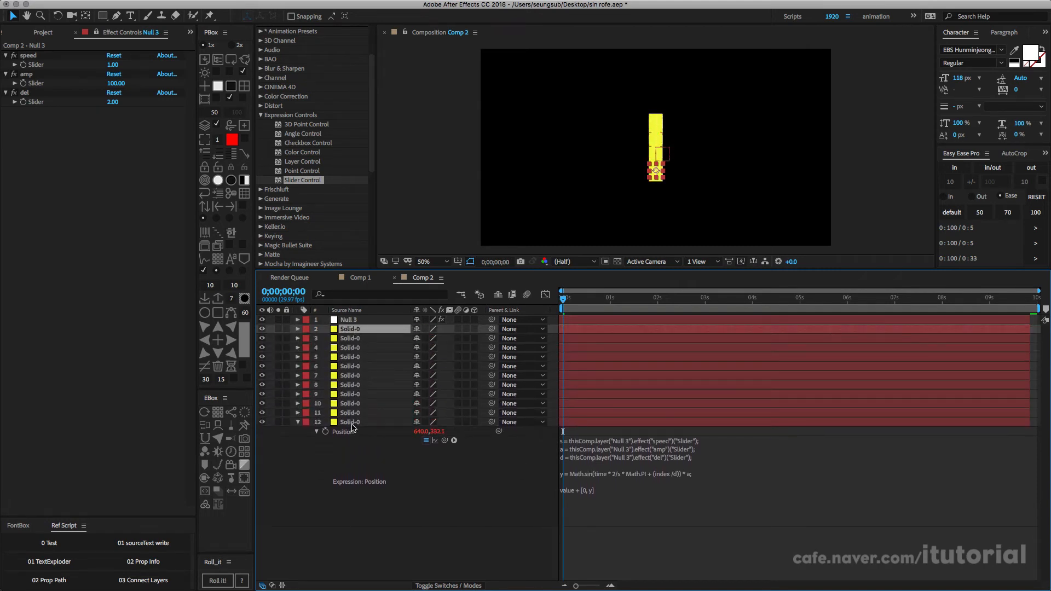
key("super+z")
key("super+z")
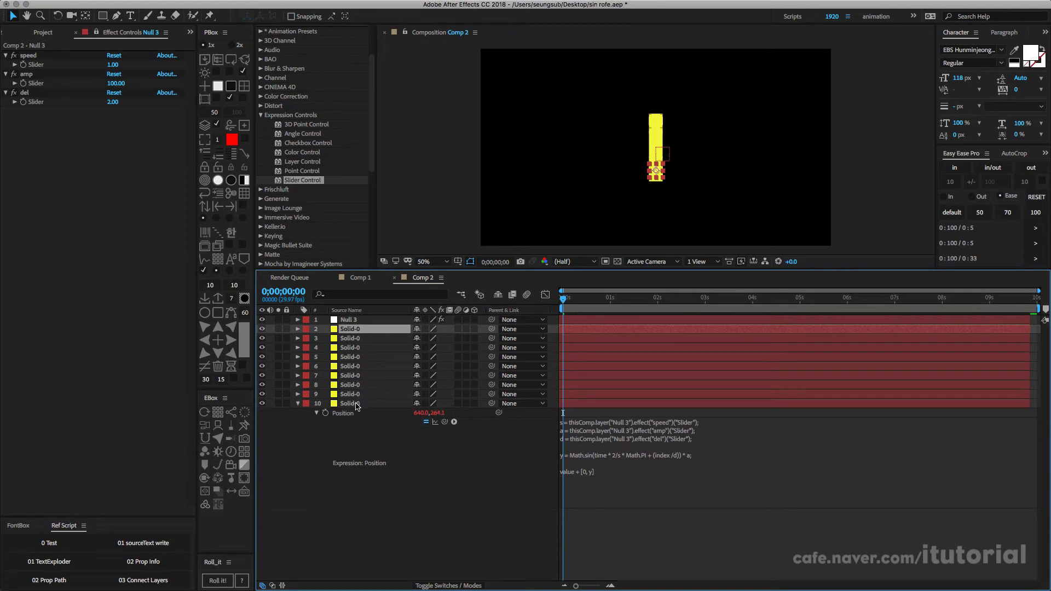
Step: Select all nine yellow solids and spread them evenly along the X axis, about 90 px apart, using layer alignment
left_click(355, 405, "shift")
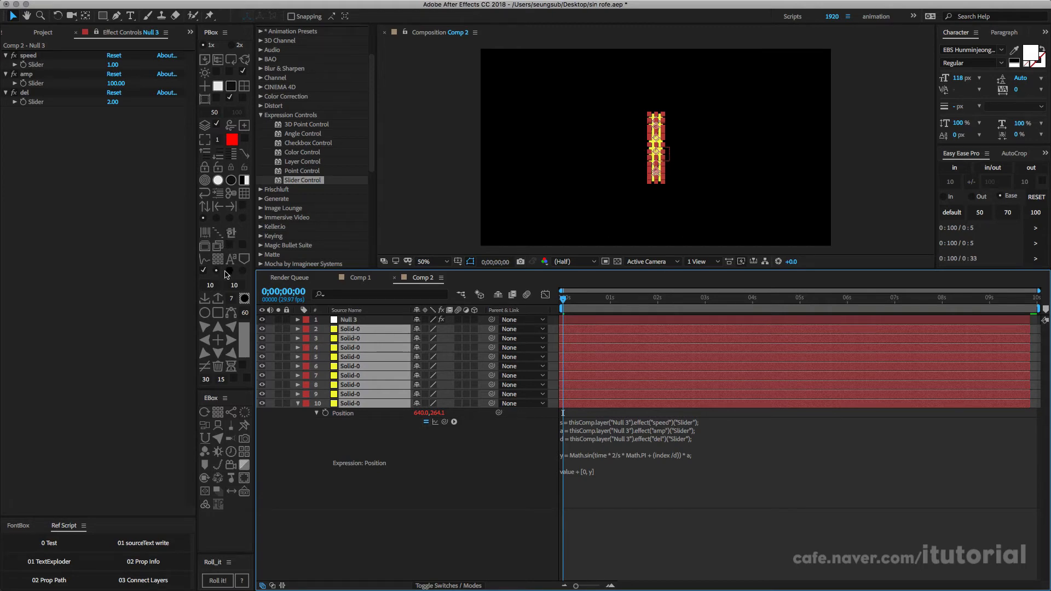
left_click(218, 259)
left_click(322, 230)
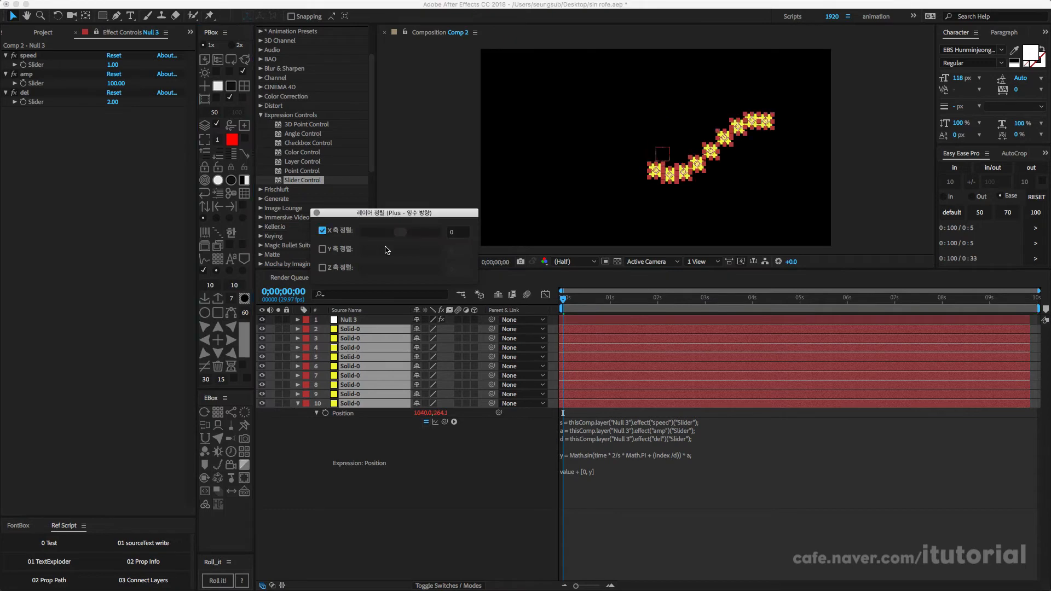
left_click_drag(401, 232, 412, 237)
left_click(316, 212)
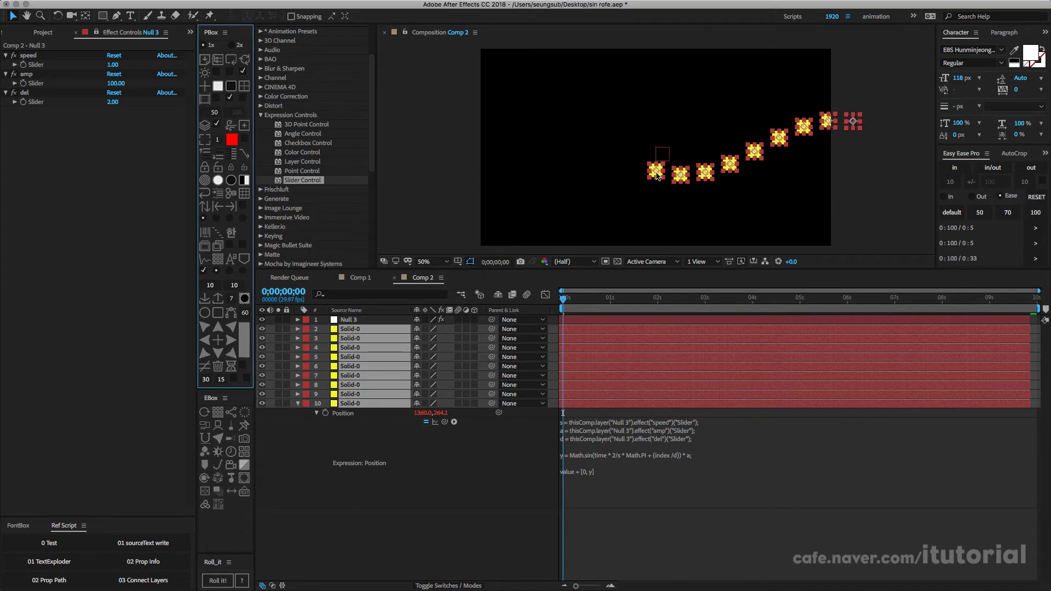
Step: Move the row of solids about 340 px to the left to centre it in the composition, and preview the wave
left_click_drag(657, 176, 569, 176)
left_click(365, 506)
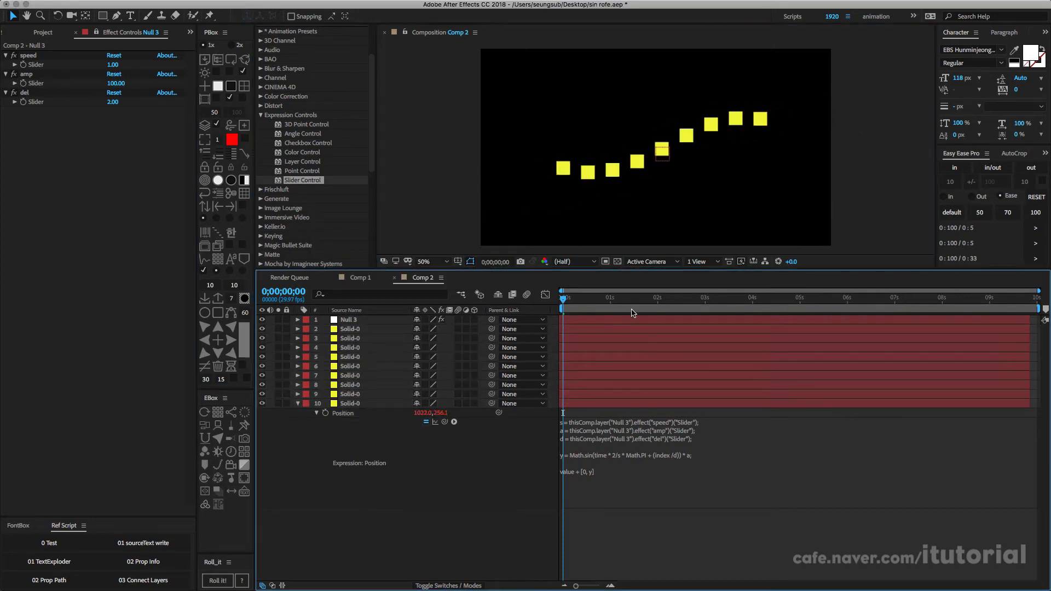
mouse_move(564, 299)
left_mouse_down()
mouse_move(631, 299)
mouse_move(563, 299)
left_mouse_up()
Step: Set the null's amp slider to 50 and scrub the start of the timeline to check the wave
left_click(345, 320)
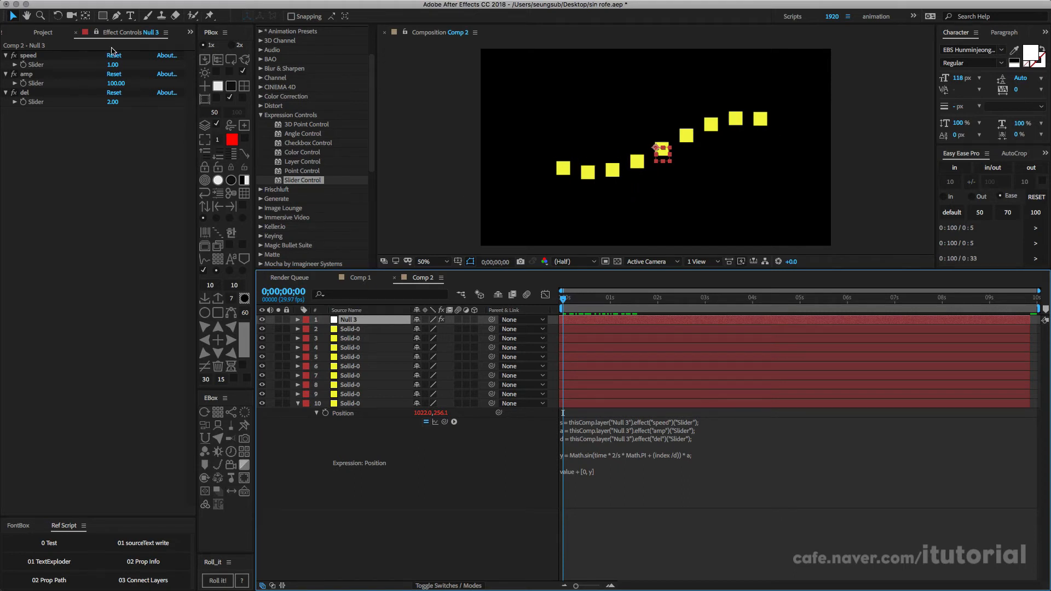
left_click(115, 84)
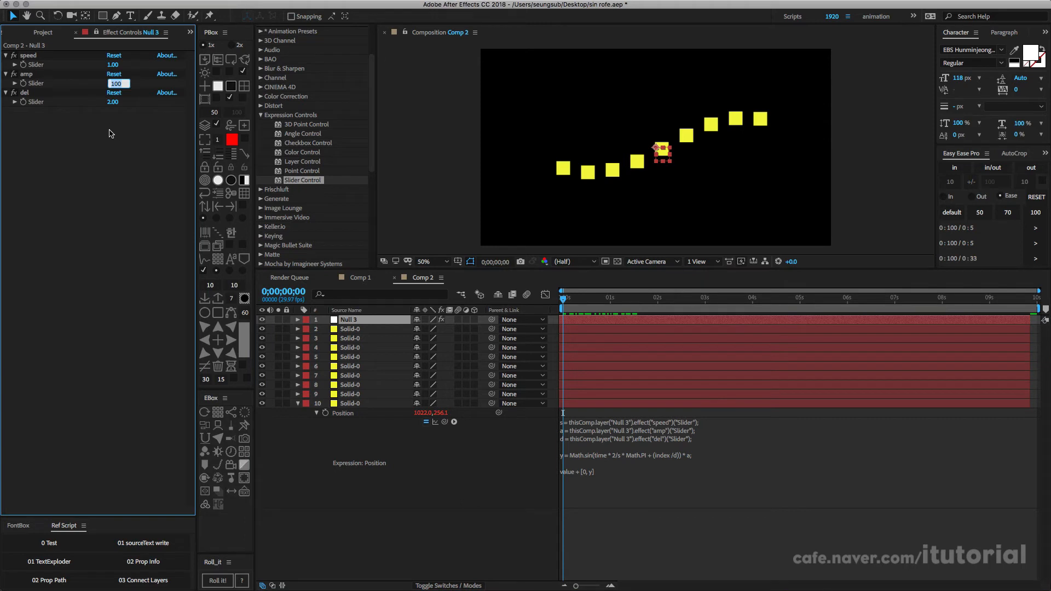
type("50")
key("Return")
left_click_drag(570, 300, 571, 254)
mouse_move(570, 300)
left_mouse_down()
mouse_move(582, 300)
mouse_move(562, 300)
left_mouse_up()
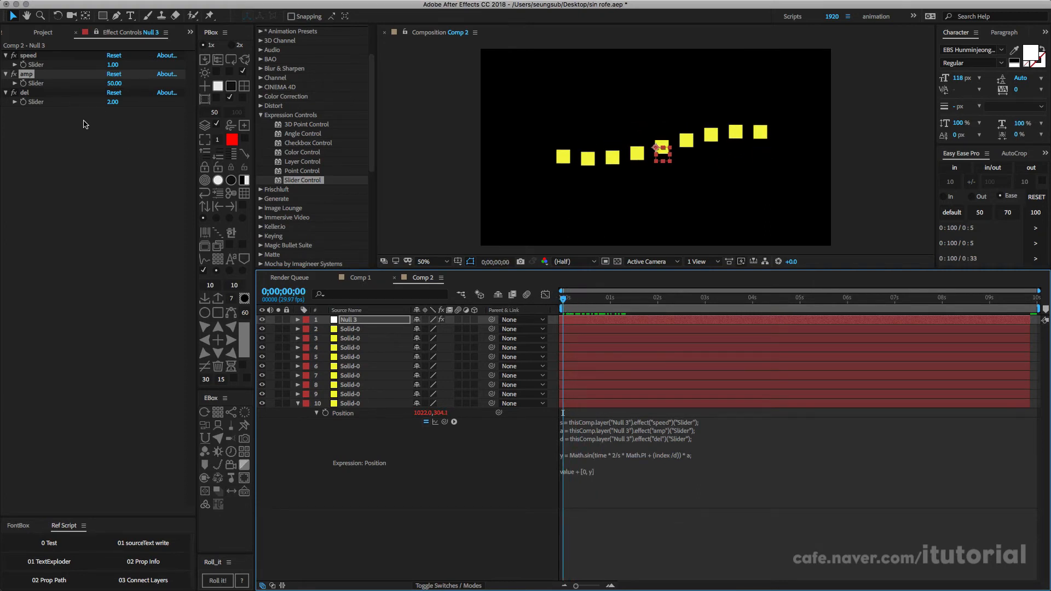
Step: Try a del slider value of 1 on the null and play the animation
left_click(113, 105)
left_click(112, 102)
type("1")
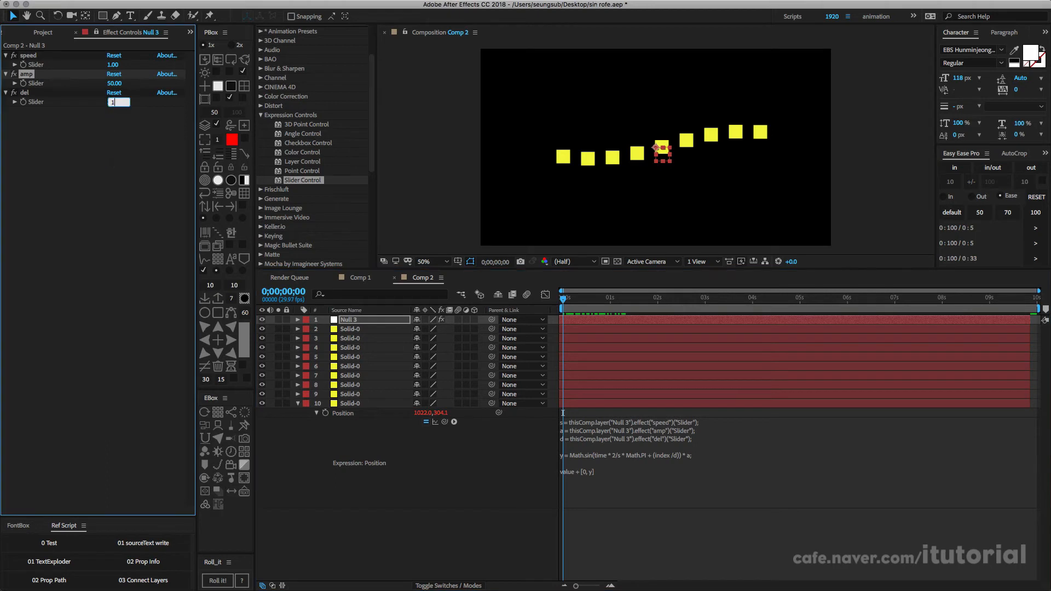
key("Return")
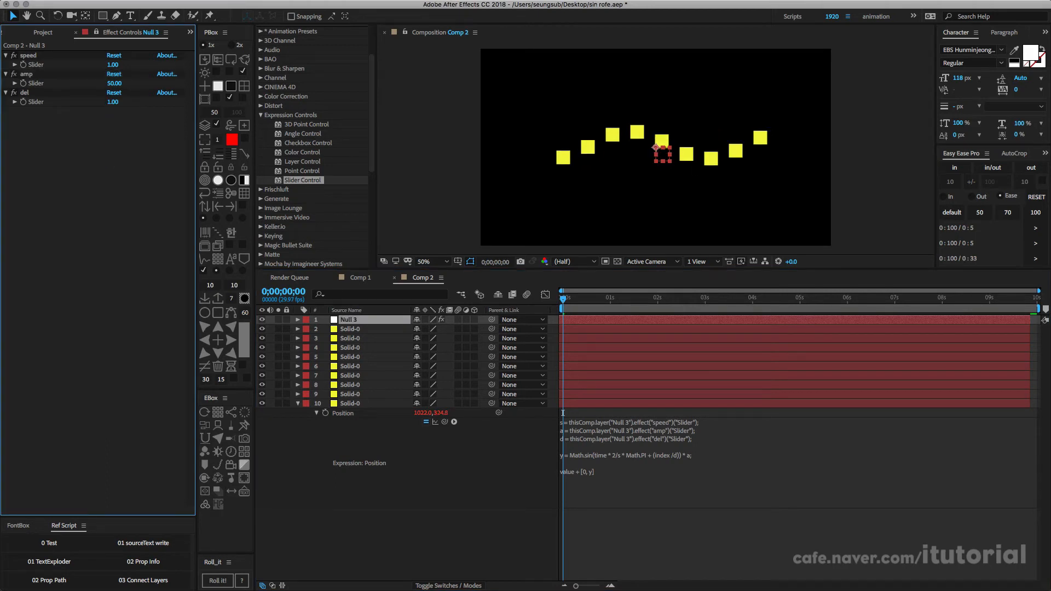
left_click(563, 413)
key("space")
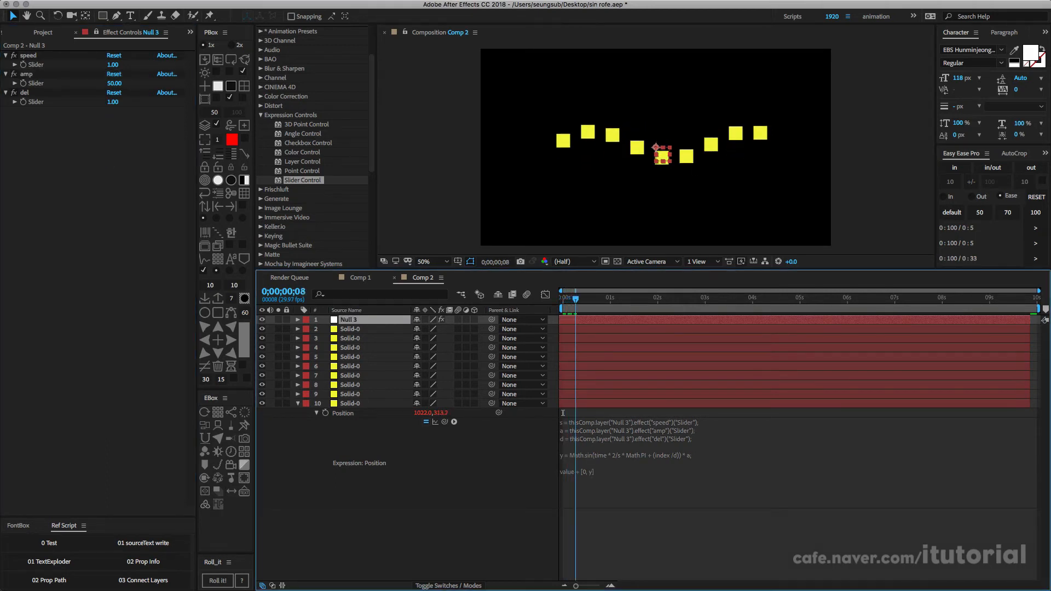
key("space")
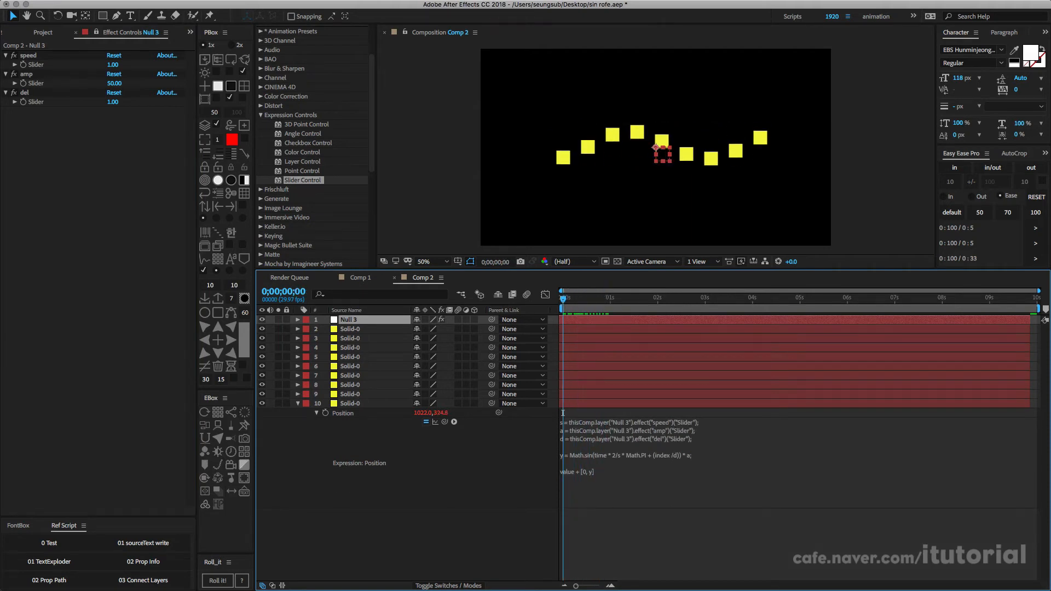
Step: Set the null's del slider back to 2 and play the animation
left_click(113, 101)
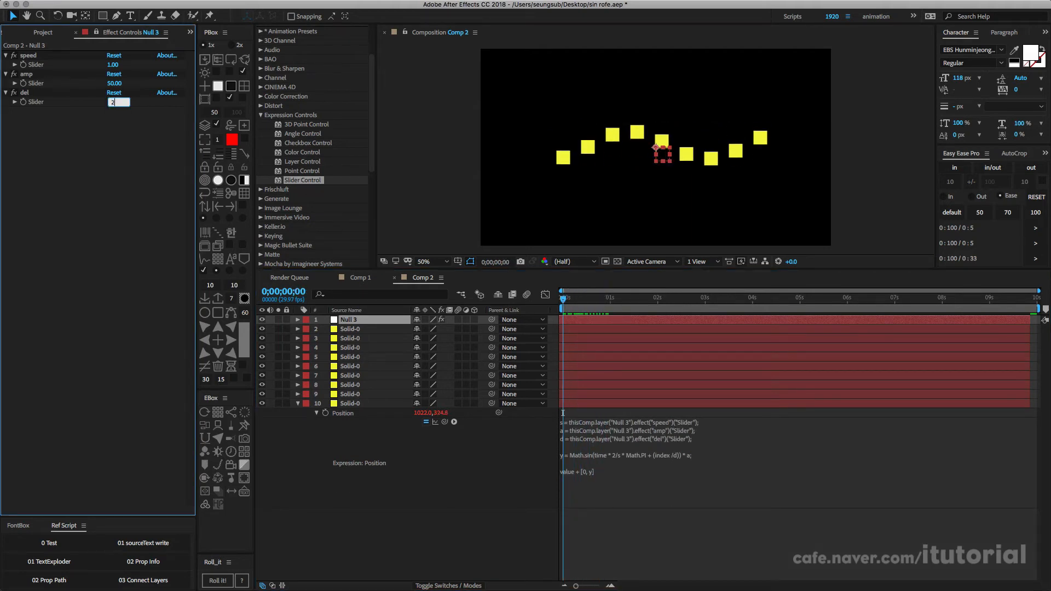
type("2")
key("Return")
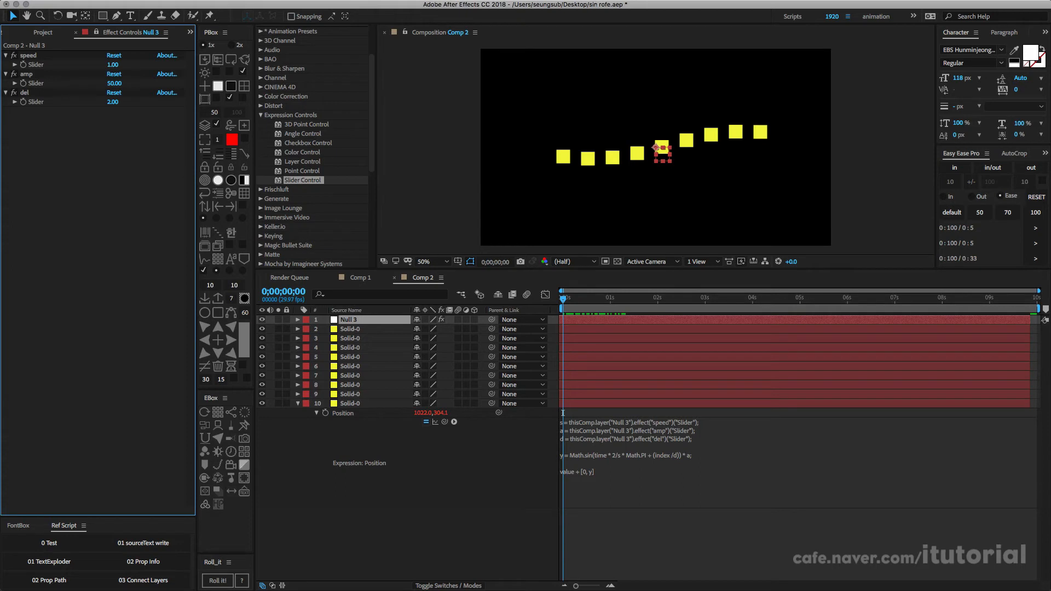
left_click(563, 413)
key("space")
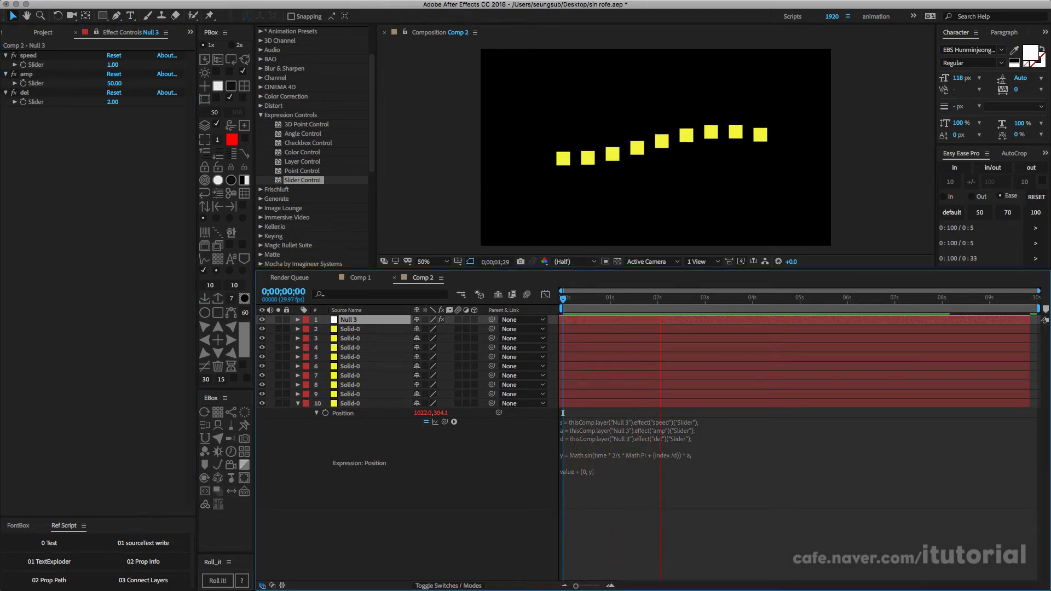
key("space")
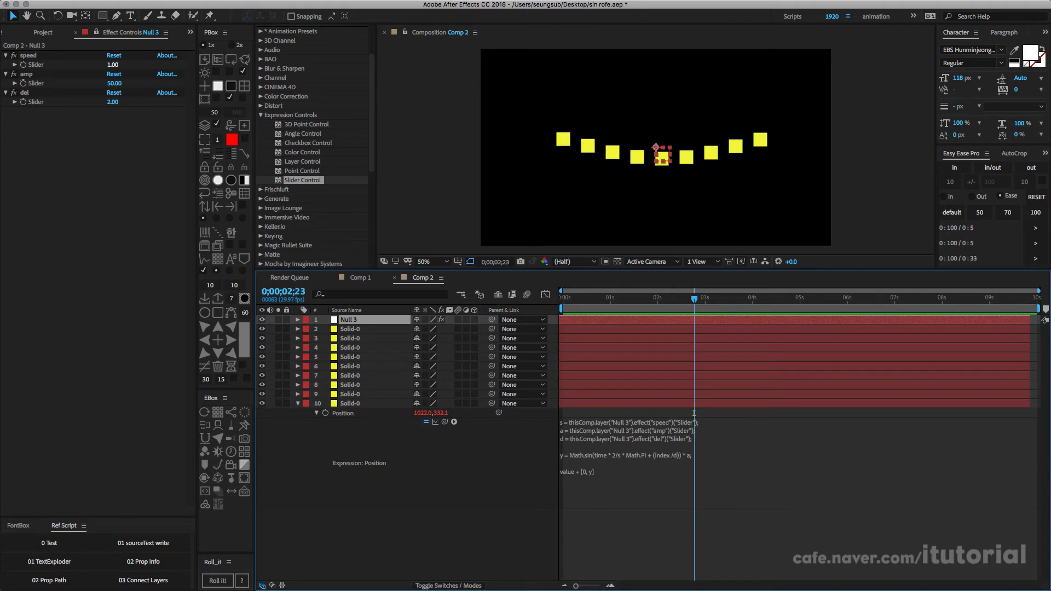
Step: Try a speed slider value of 3 on the null and play the animation from the start
left_click(113, 64)
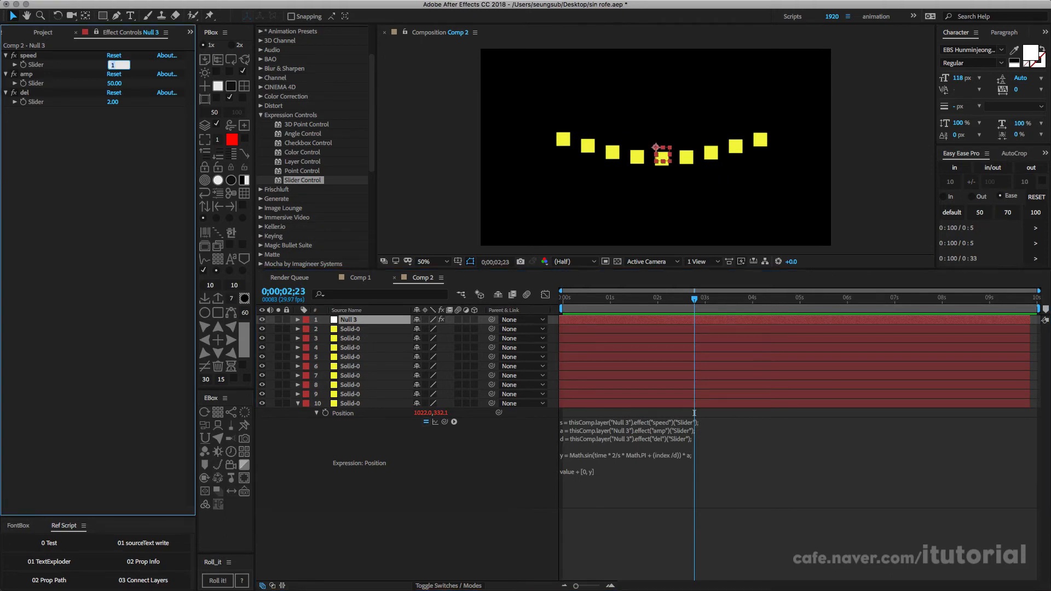
type("3")
key("Return")
left_click(563, 299)
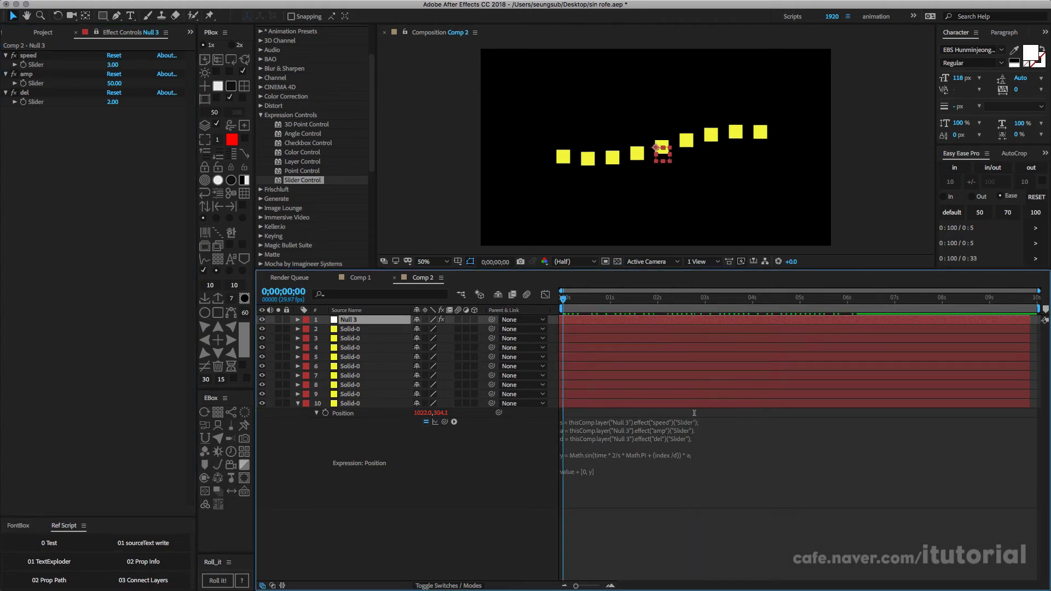
key("space")
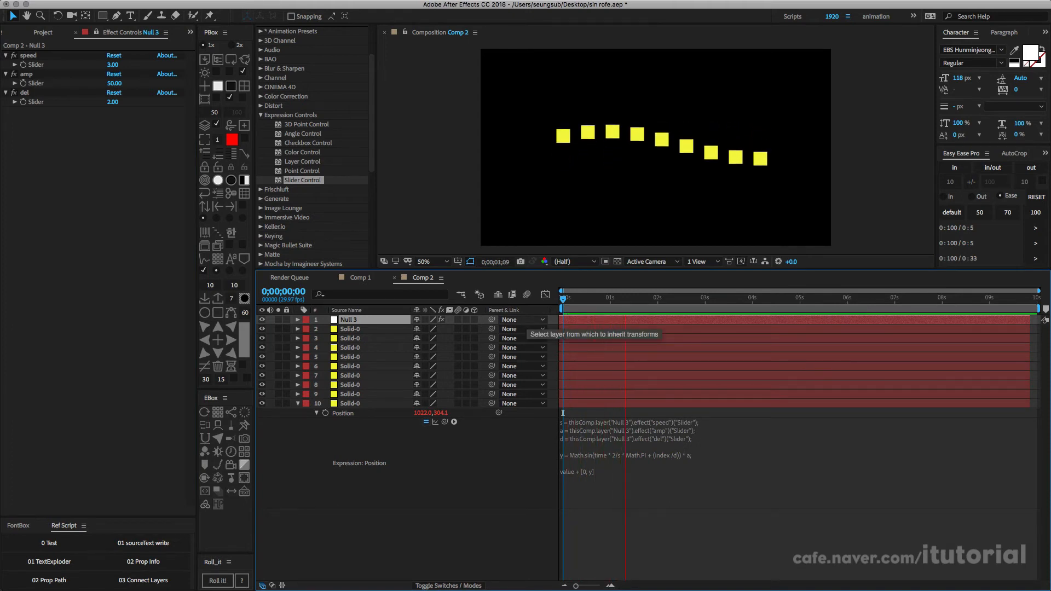
key("space")
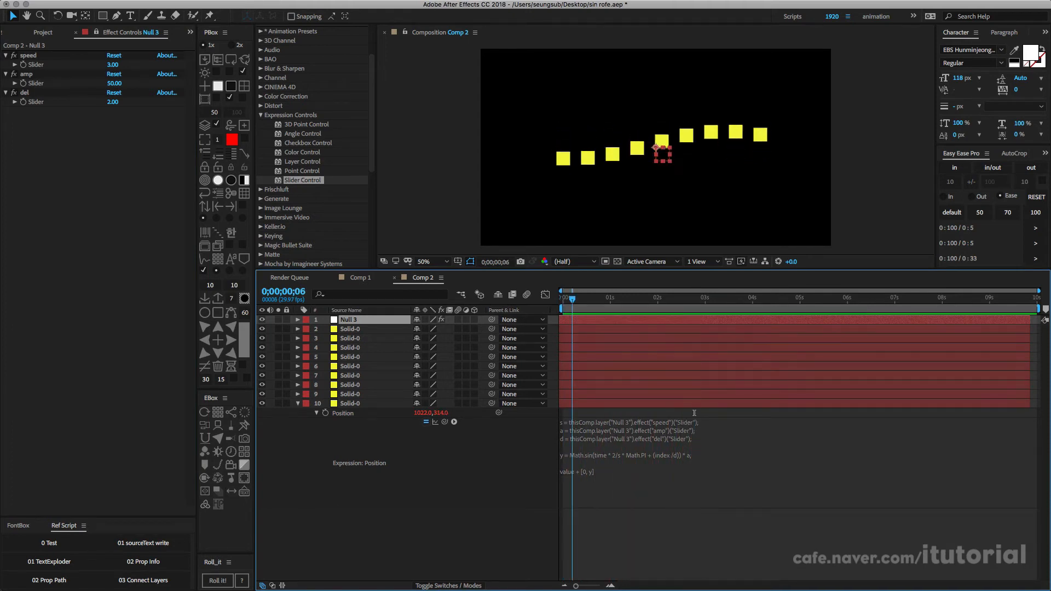
Step: Return the null's speed slider to 1 and preview the motion of the solids in Comp 2
left_click(113, 64)
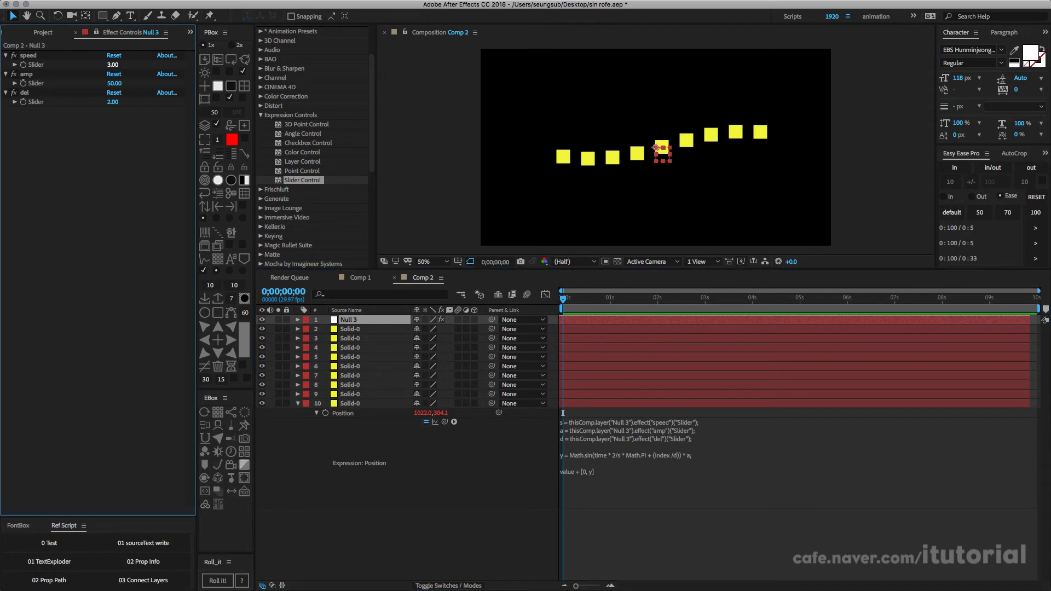
type("1")
key("Return")
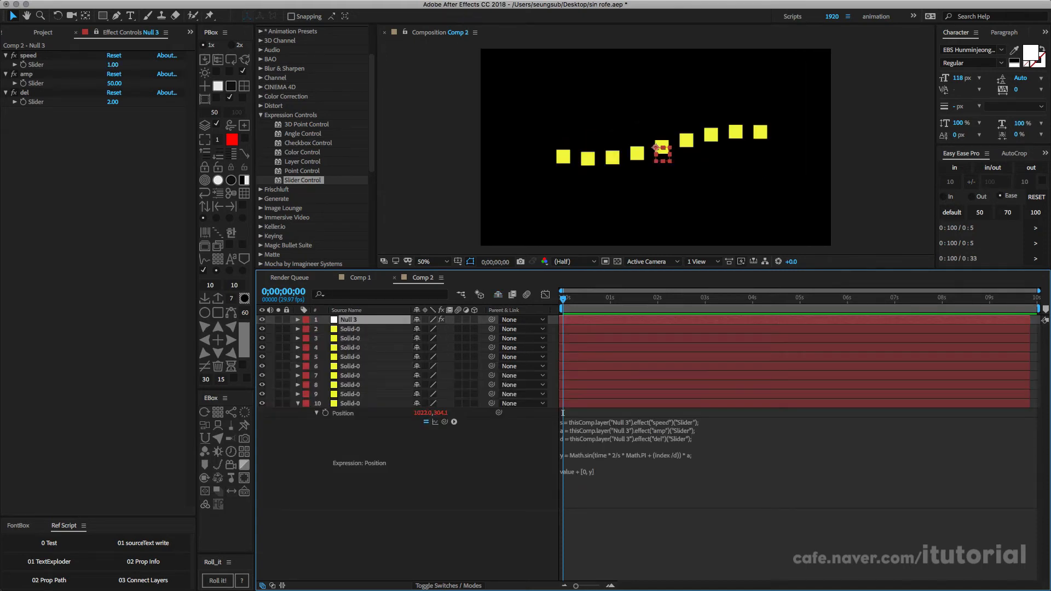
key("space")
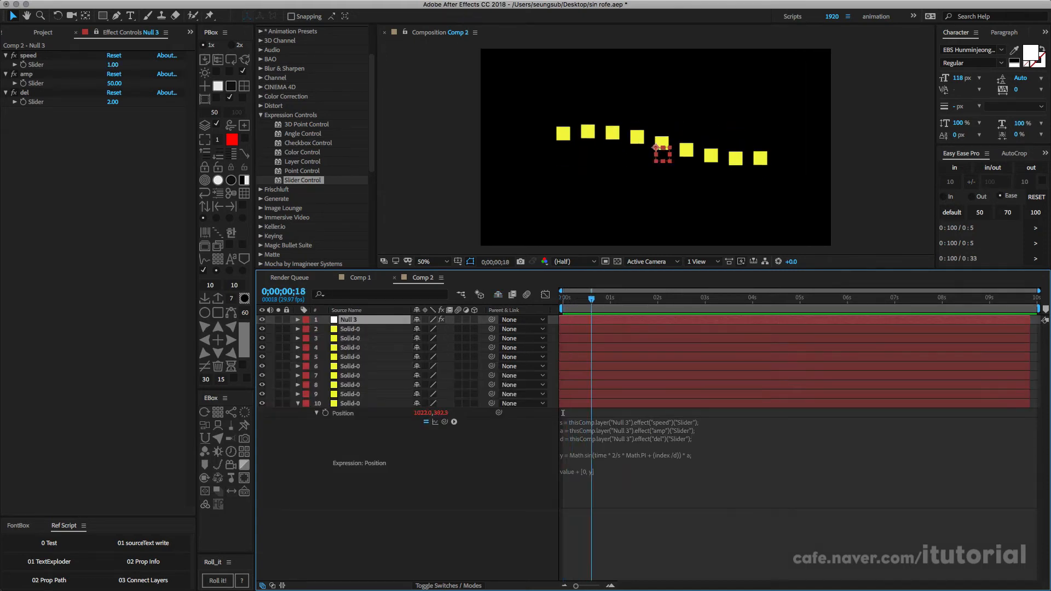
key("space")
key("space")
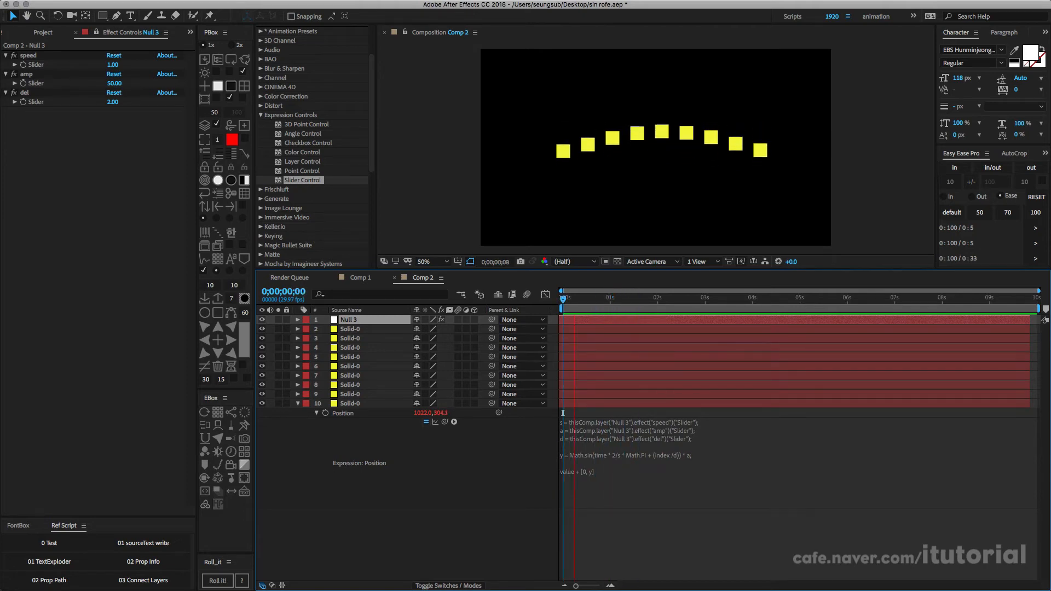
key("space")
key("space")
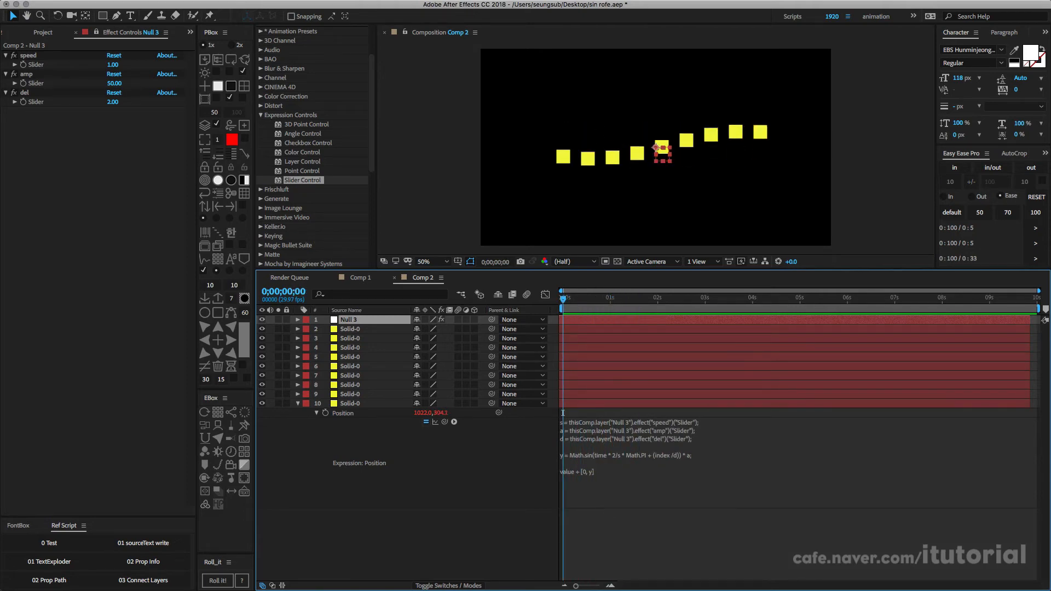
Step: Collapse the layer properties, launch the Connect Layers script and set its stroke width to 3 px in the options
key("u")
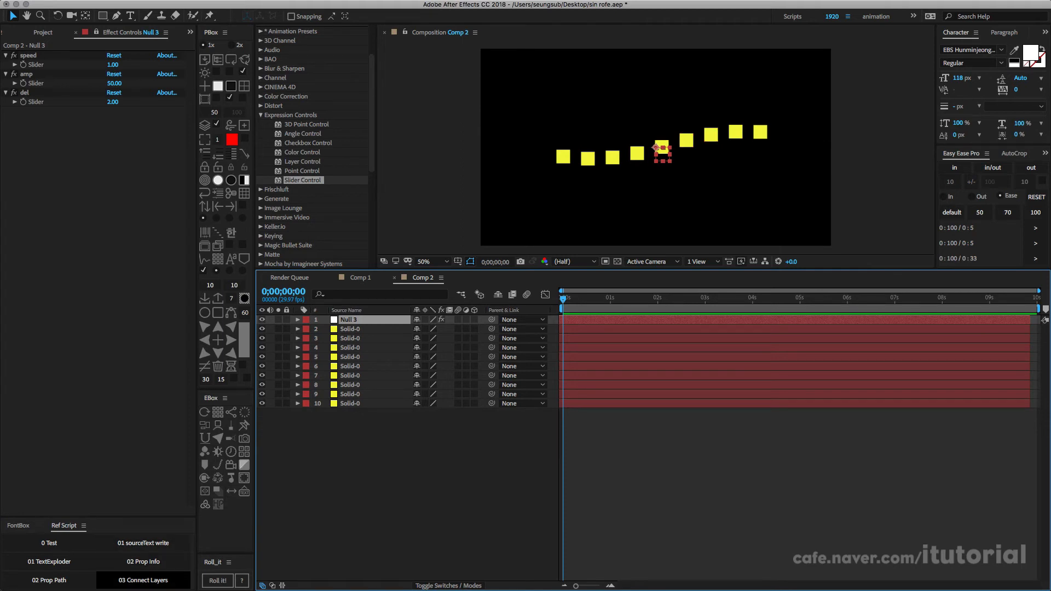
left_click(143, 580)
left_click_drag(394, 212, 153, 205)
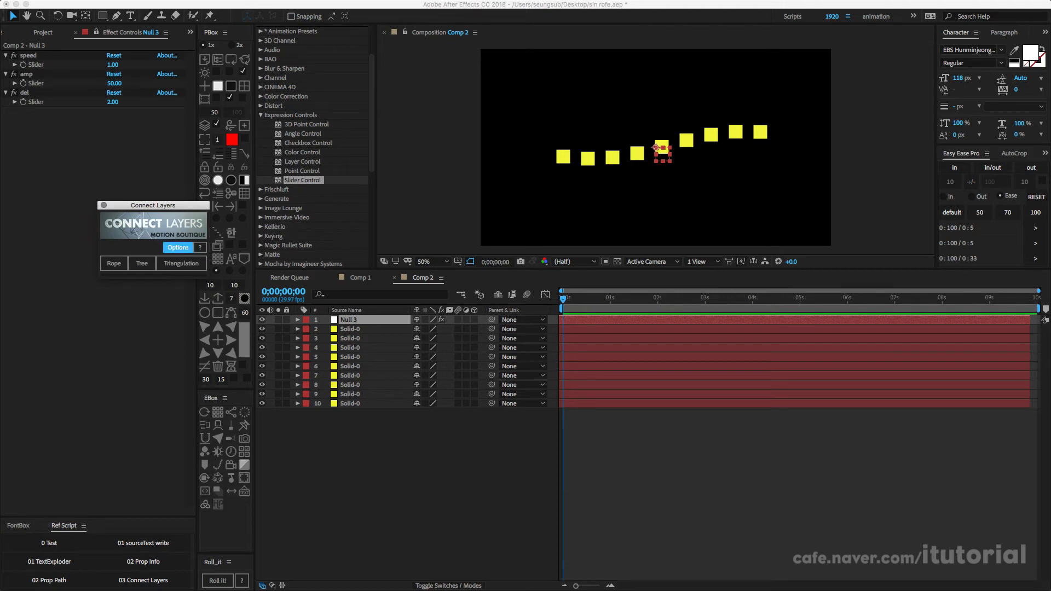
left_click(177, 248)
left_click_drag(394, 144, 372, 142)
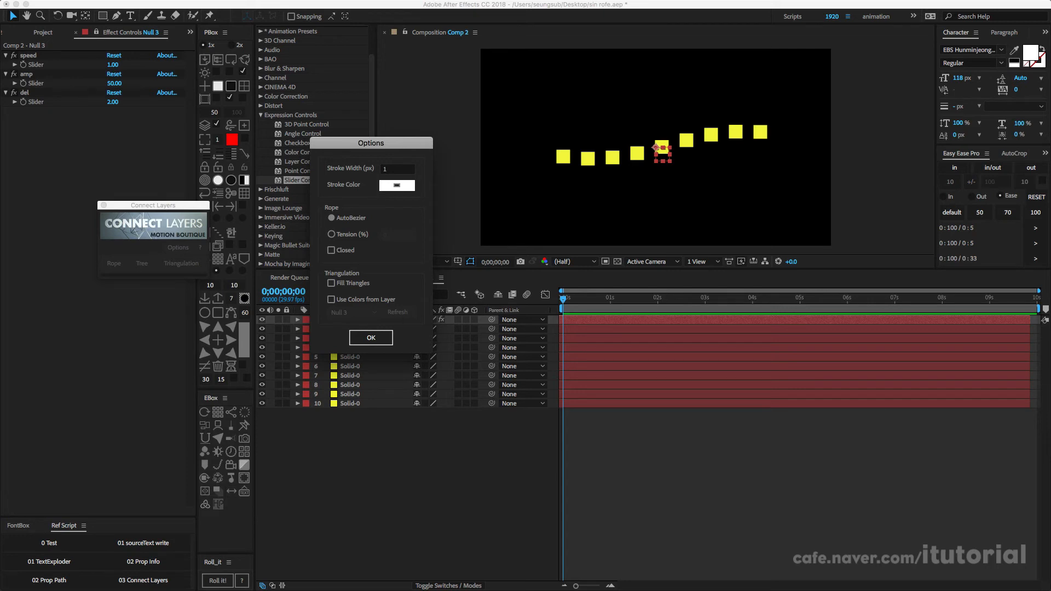
left_click(398, 169)
key("Return")
left_click(372, 338)
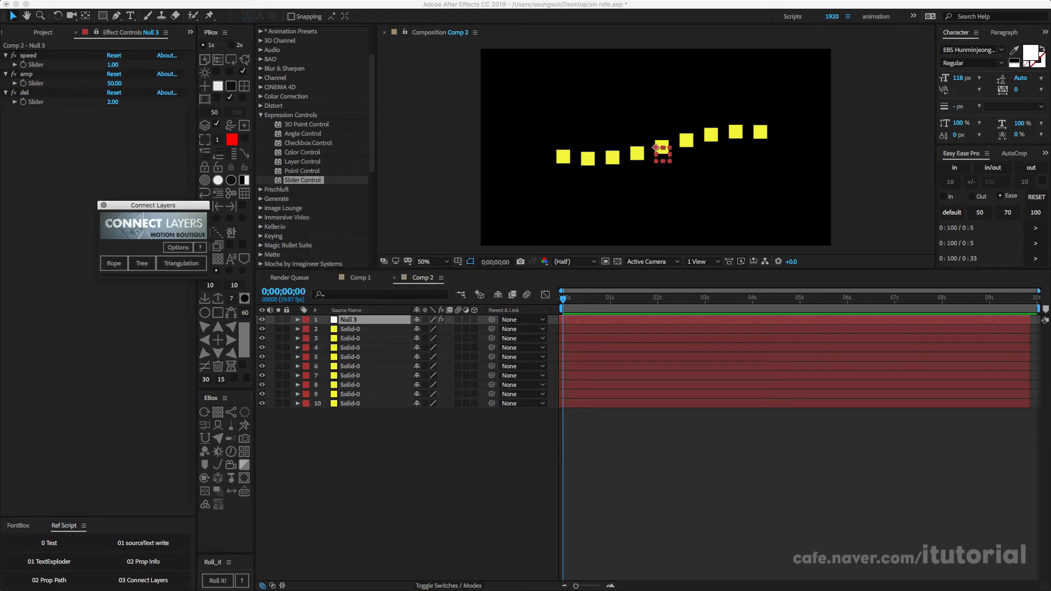
Step: Select the nine yellow solids and connect them with a Connect Layers rope
left_click_drag(152, 205, 142, 206)
left_click_drag(499, 422, 350, 326)
left_click(102, 264)
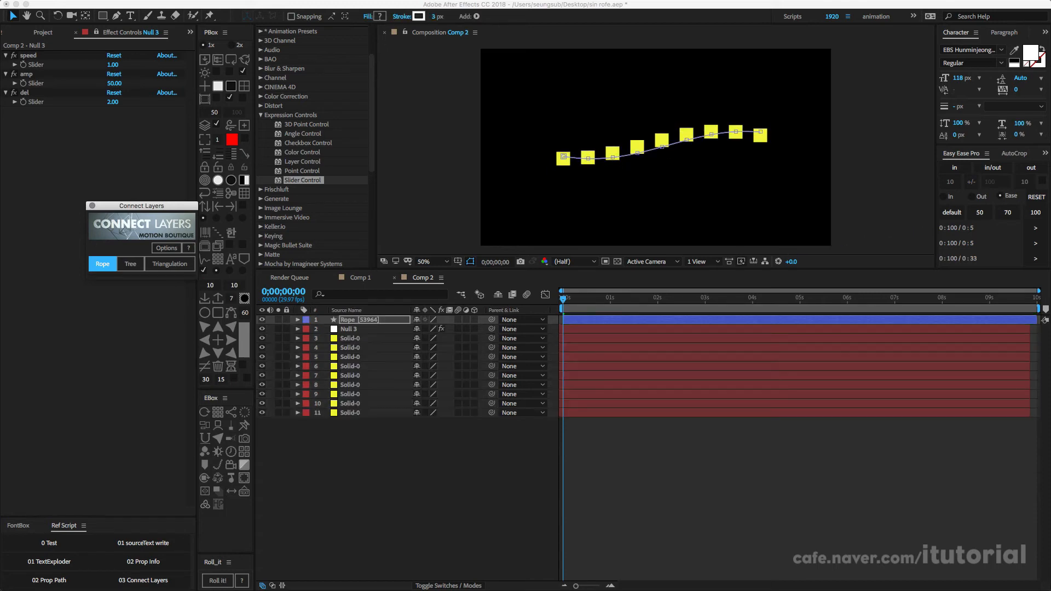
left_click(406, 471)
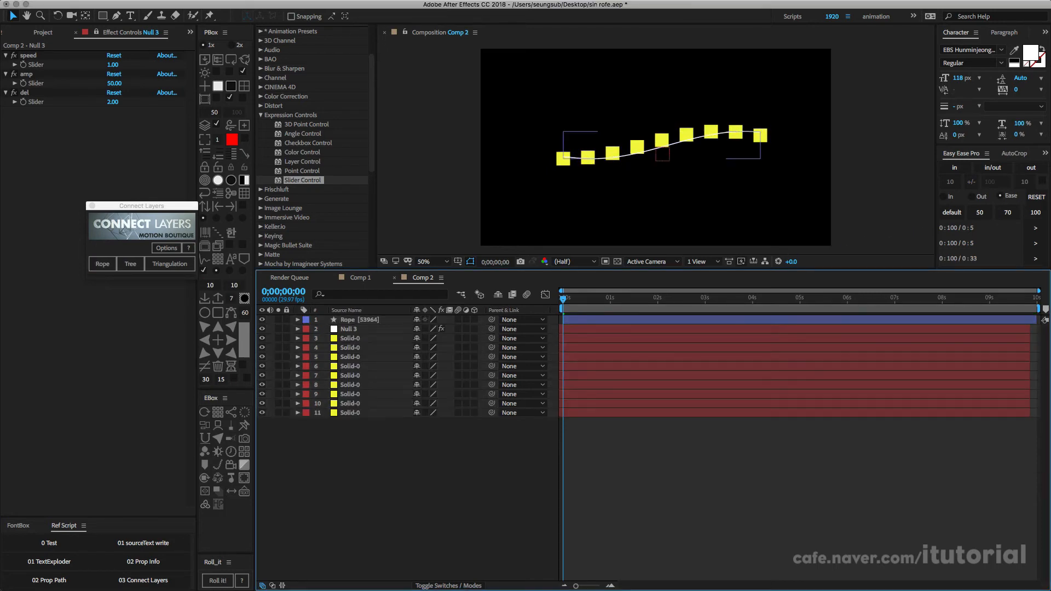
Step: Solo the new rope layer and play the composition to preview only the waving line
left_click(278, 320)
left_click(359, 320)
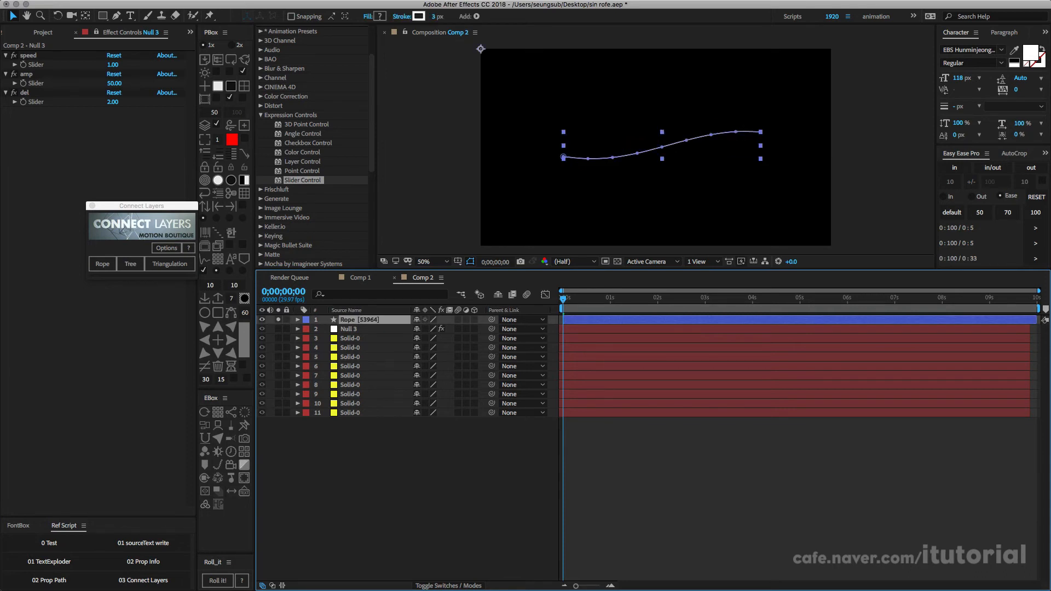
key("space")
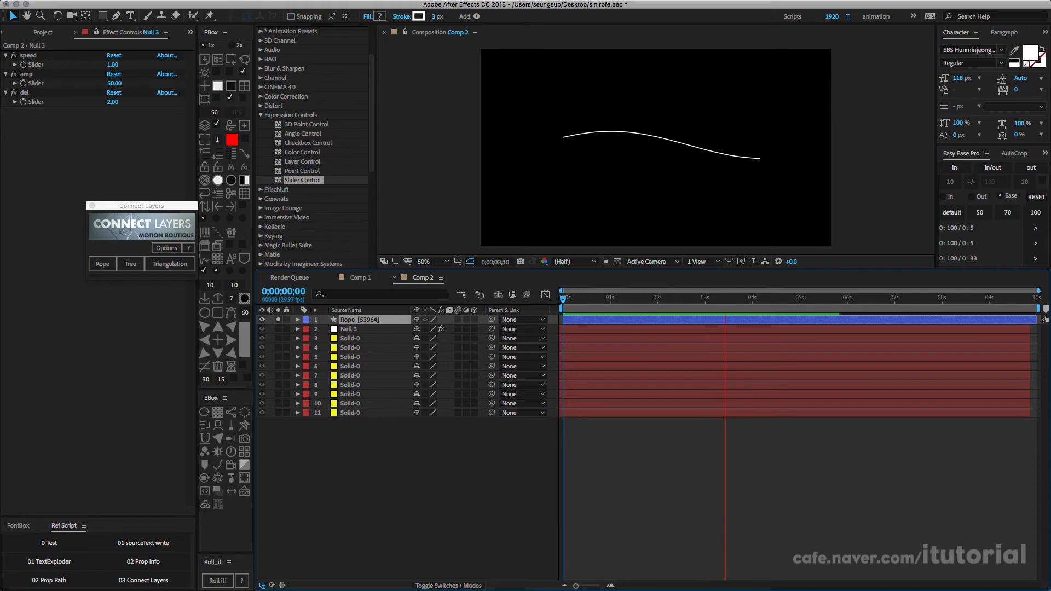
key("space")
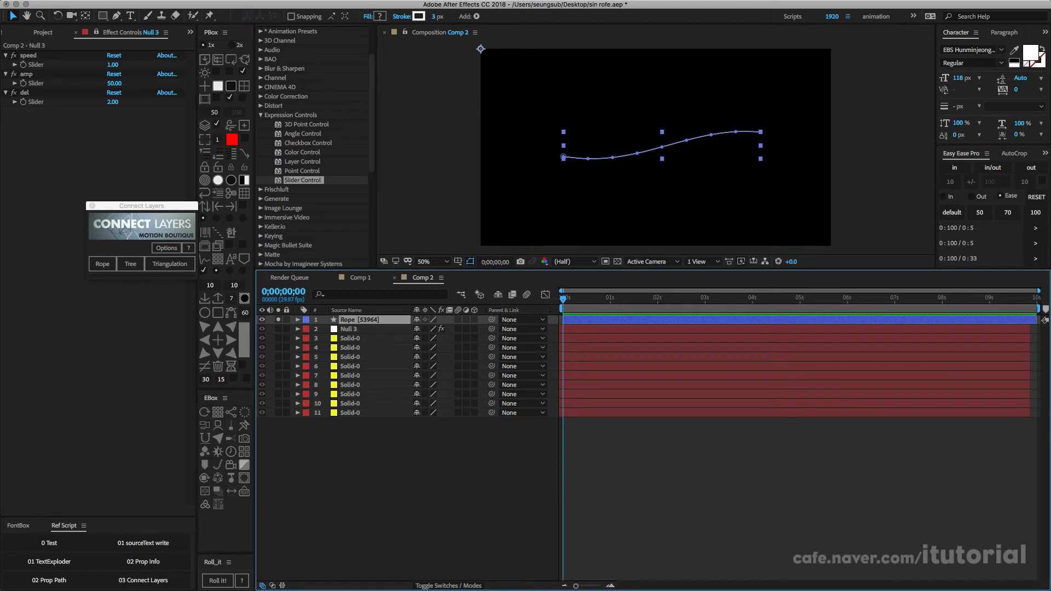
Step: Move the Connect Layers window out of the way and bring up Comp 1 to examine its finished ropes
left_click_drag(141, 206, 102, 262)
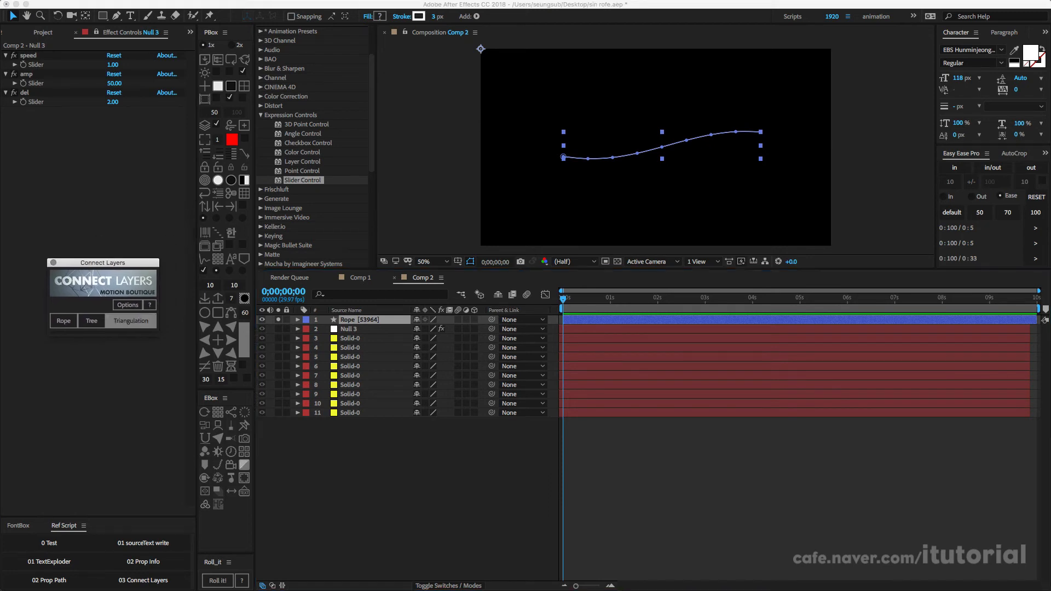
left_click(361, 278)
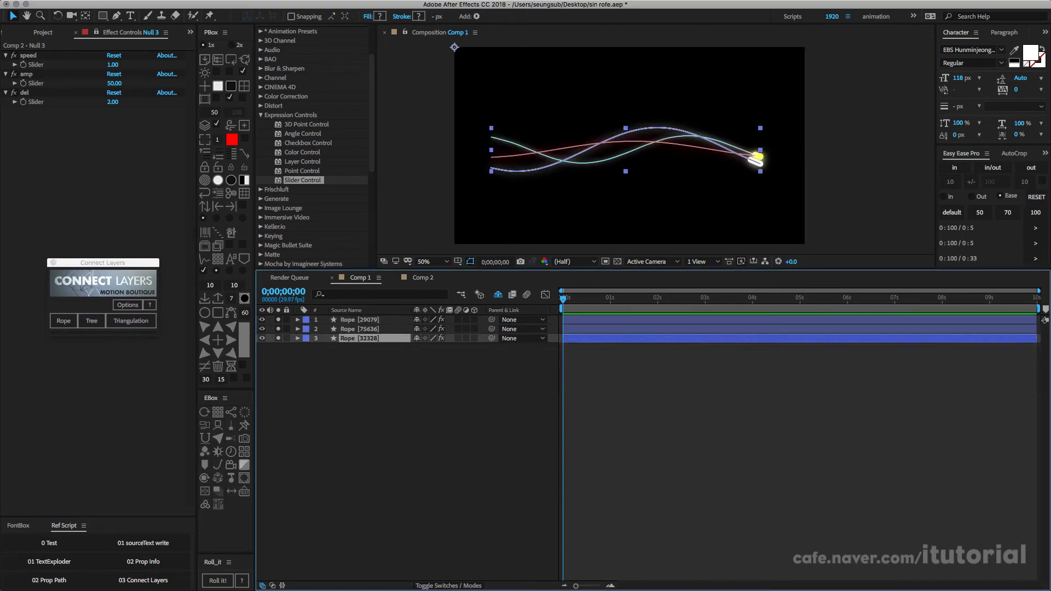
Step: Play Comp 1 to review the moving glowing ropes, and return to Comp 2
key("space")
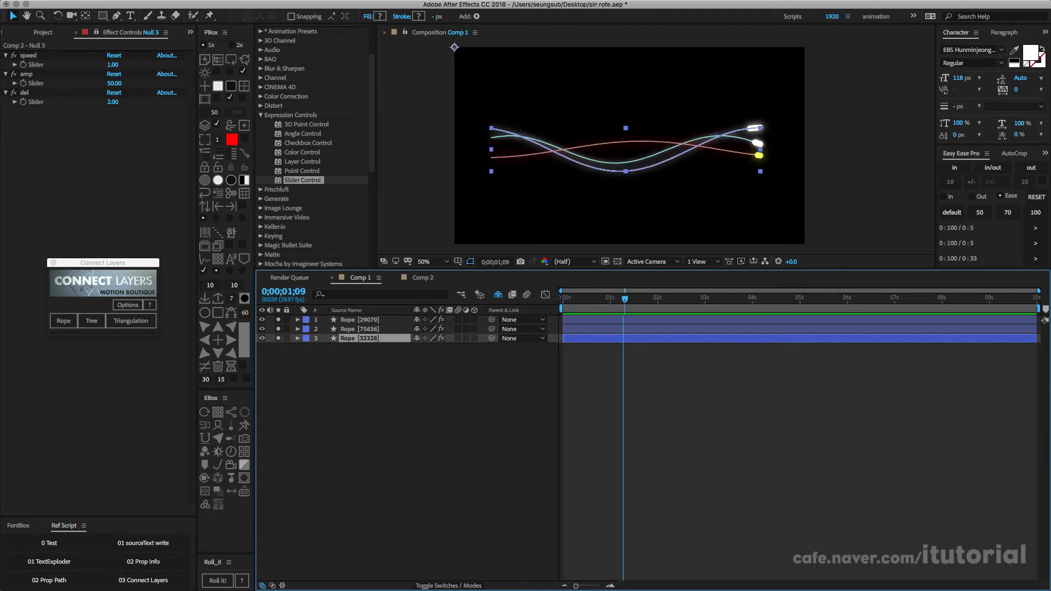
key("super+shift+a")
left_click_drag(591, 298, 563, 299)
left_click(422, 278)
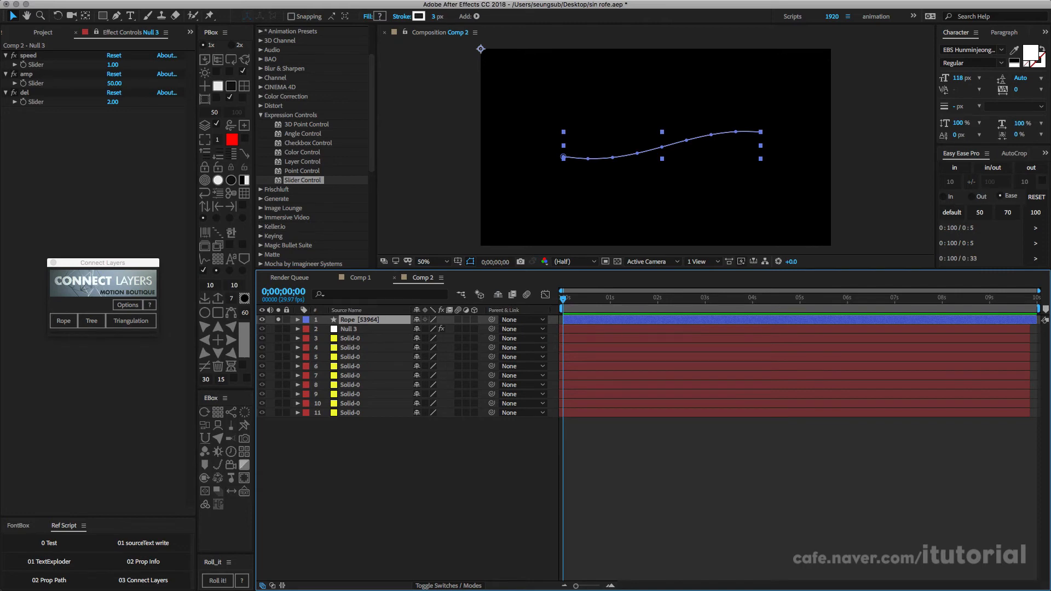
Step: Set the Null 3 sliders to speed 1.5, amp 30 and del 3
left_click(361, 329)
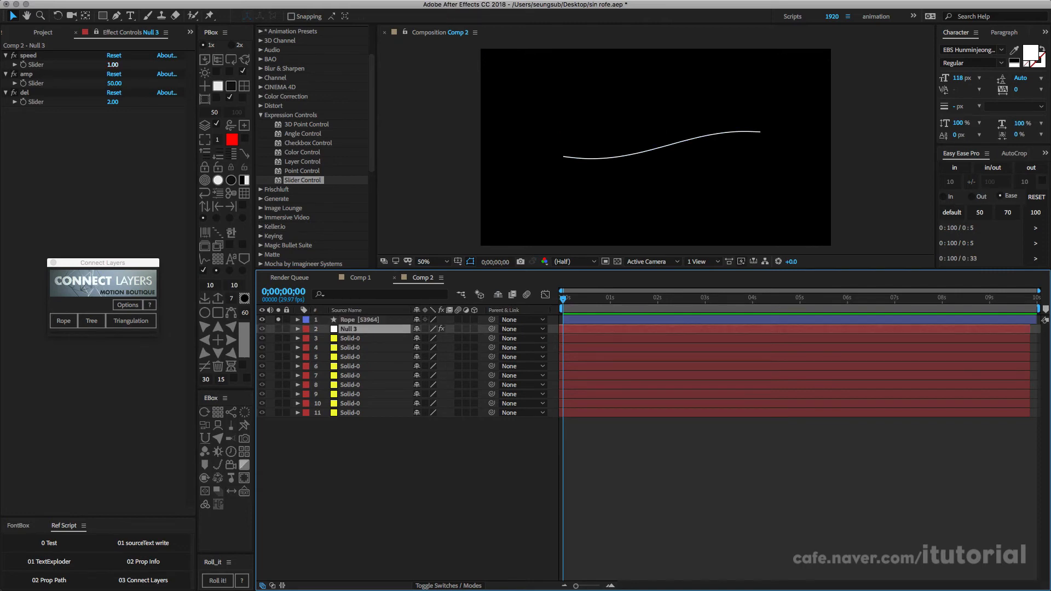
left_click(113, 64)
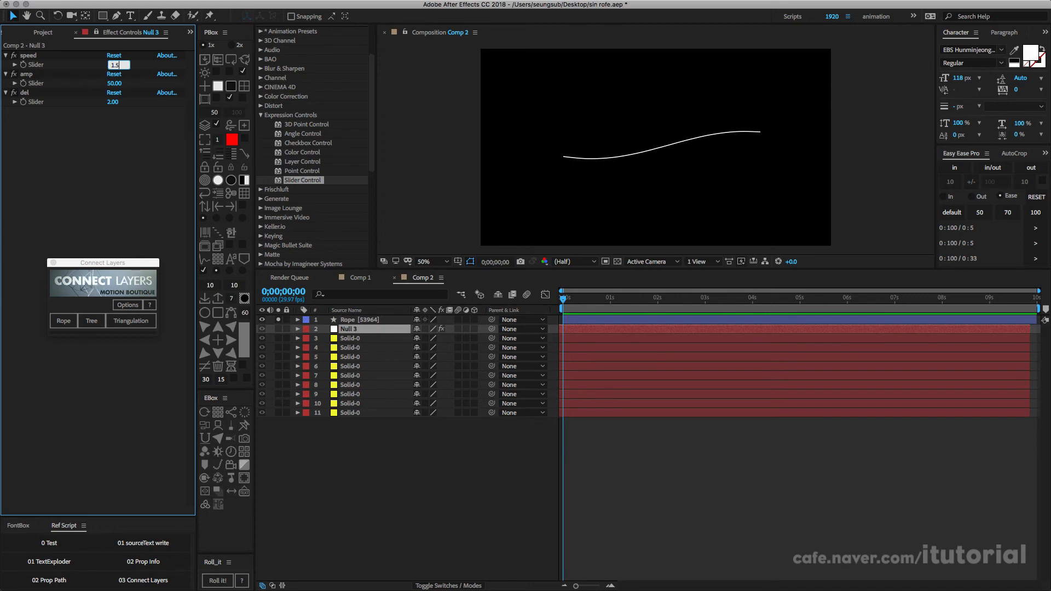
key("Return")
left_click(114, 84)
type("30")
key("Return")
left_click(113, 103)
key("Return")
Step: Solo the yellow solids alongside the rope and preview their motion with the new slider values
left_click_drag(278, 339, 278, 375)
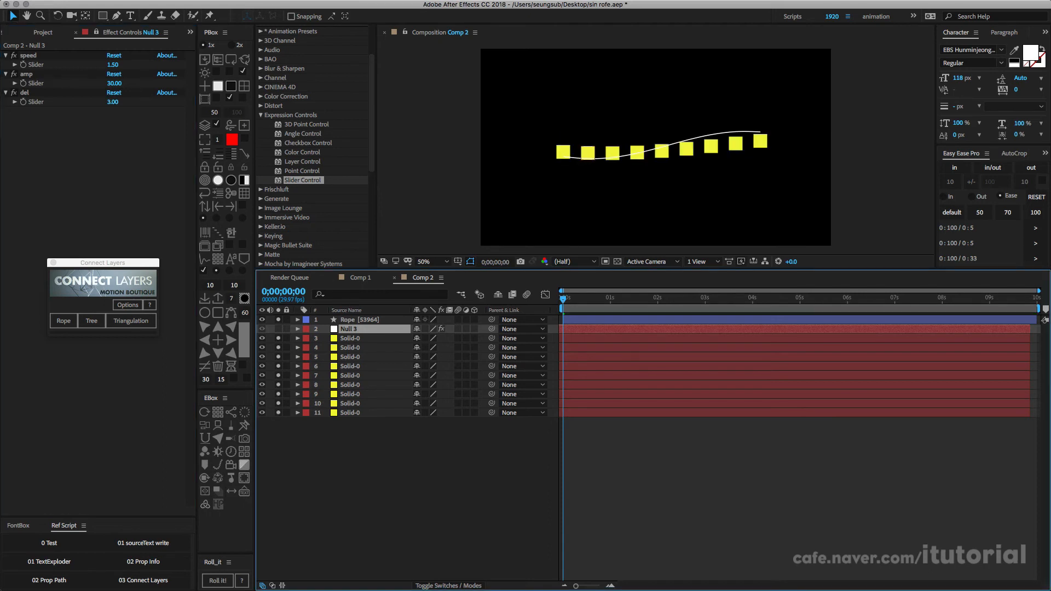
key("space")
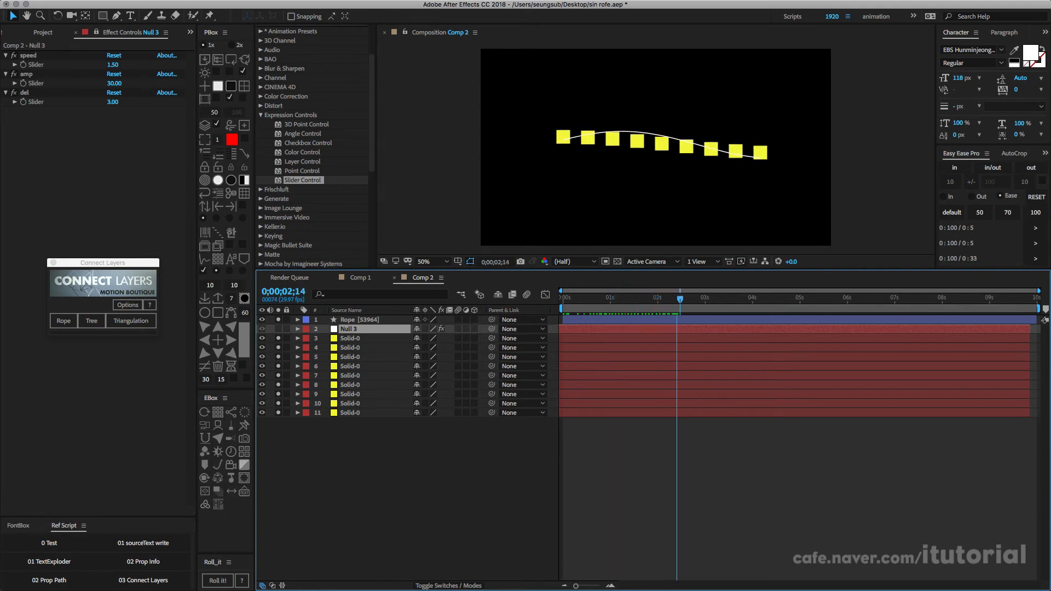
left_click_drag(612, 299, 563, 299)
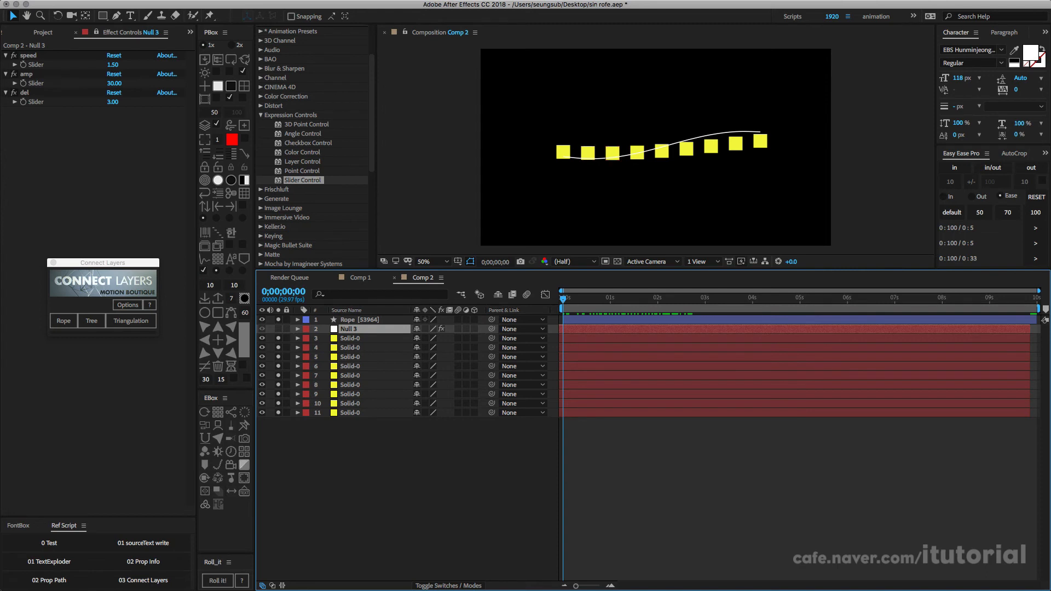
Step: Turn off solo on the nine yellow solids and connect them with a second Connect Layers rope
left_click_drag(278, 339, 278, 413)
left_click_drag(376, 429, 356, 340)
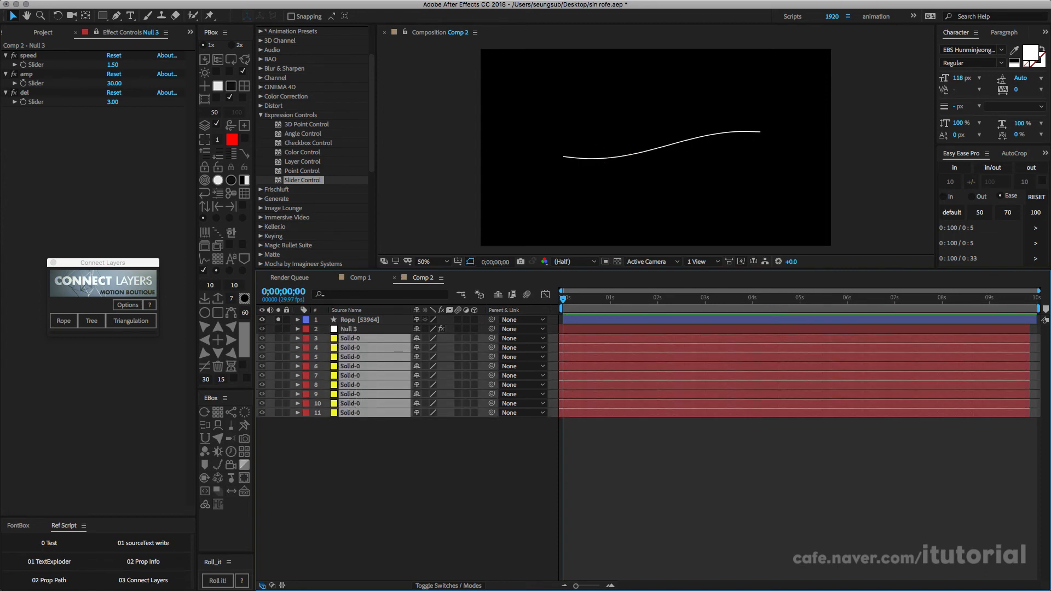
left_click(64, 321)
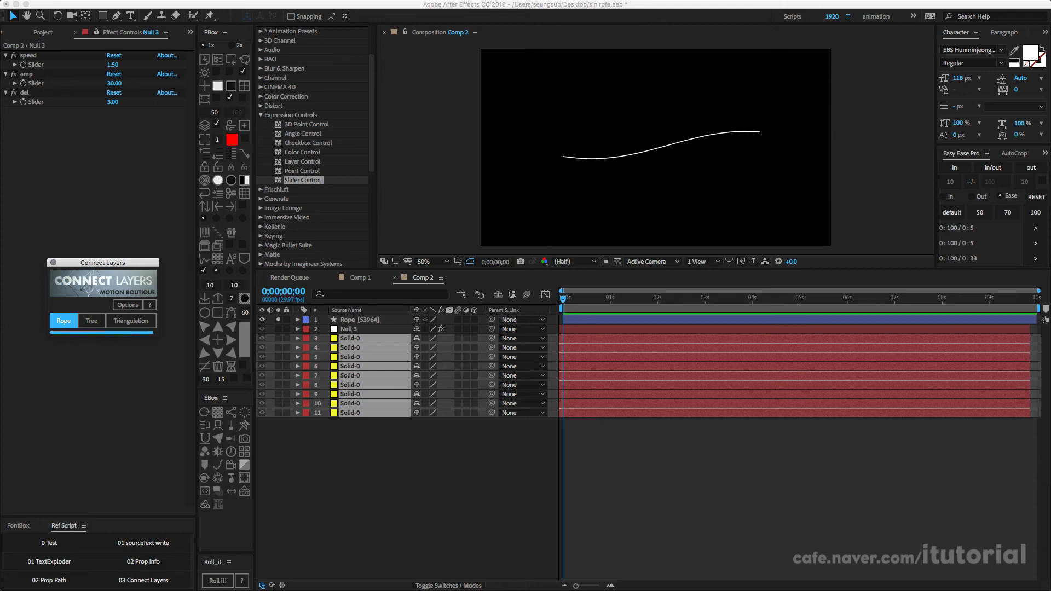
left_click(408, 482)
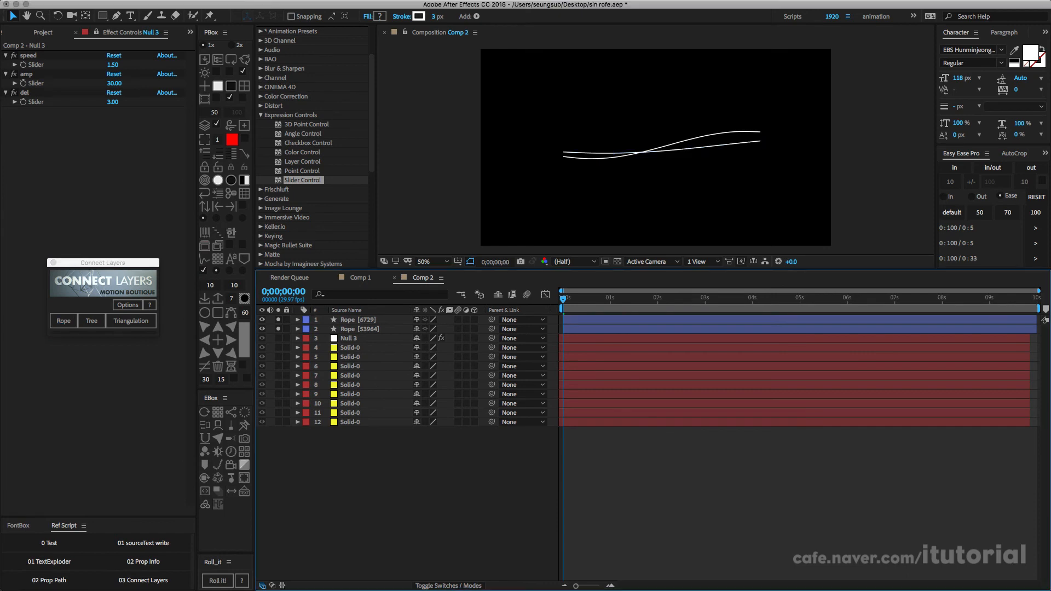
Step: Play Comp 2 to preview the two rope lines waving together
key("space")
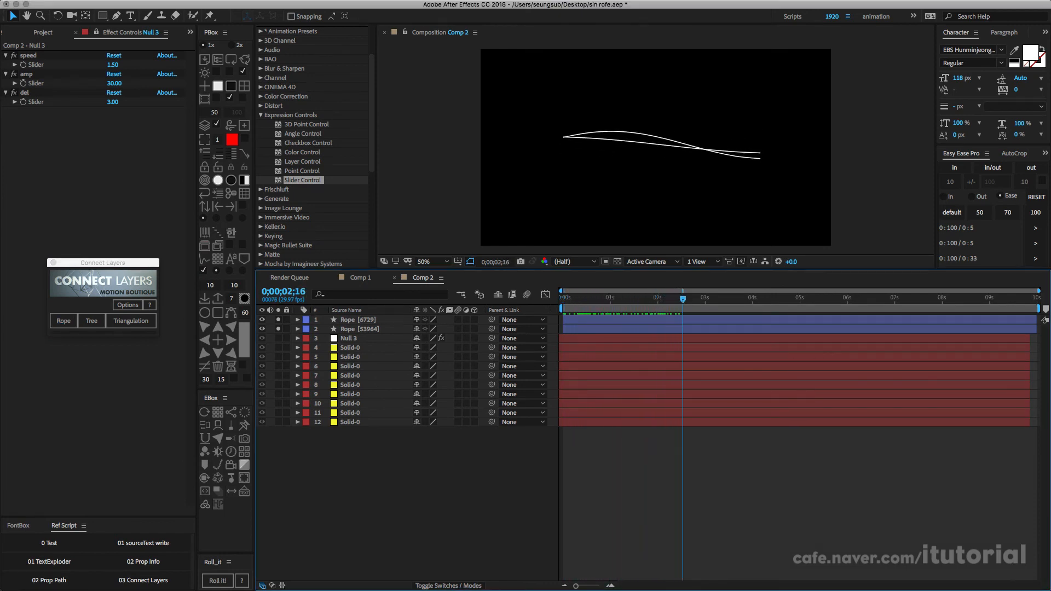
key("space")
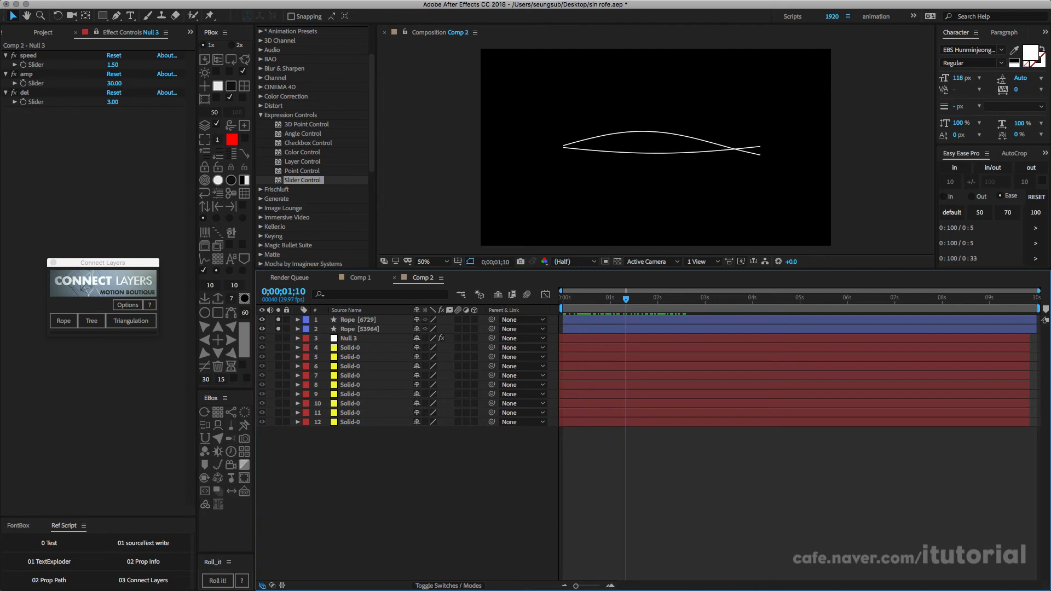
left_click_drag(103, 263, 101, 259)
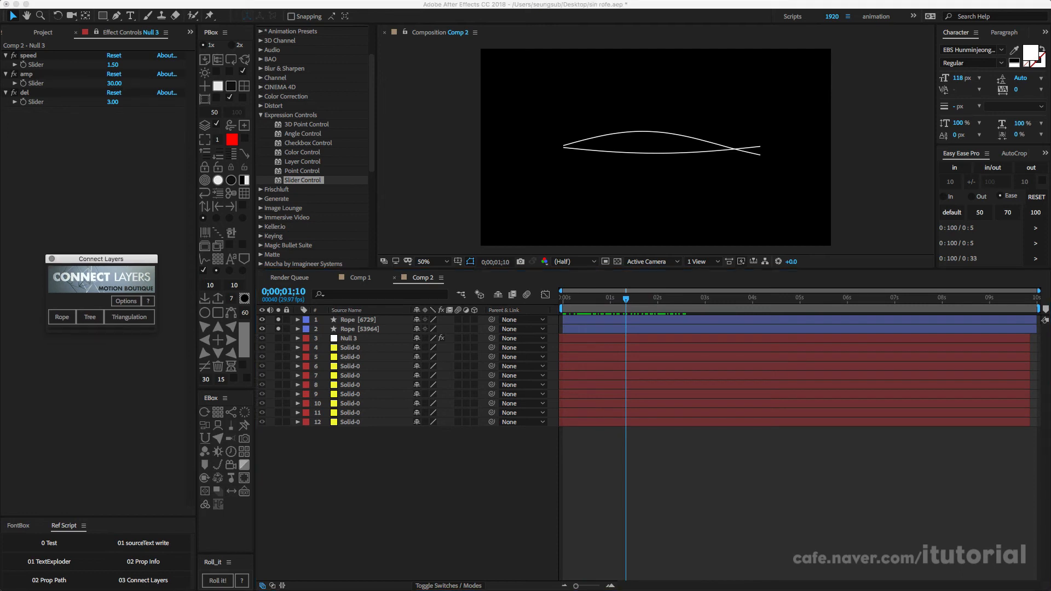
Step: Examine the shape groups inside the third rope layer of Comp 1 and return to Comp 2
left_click(360, 278)
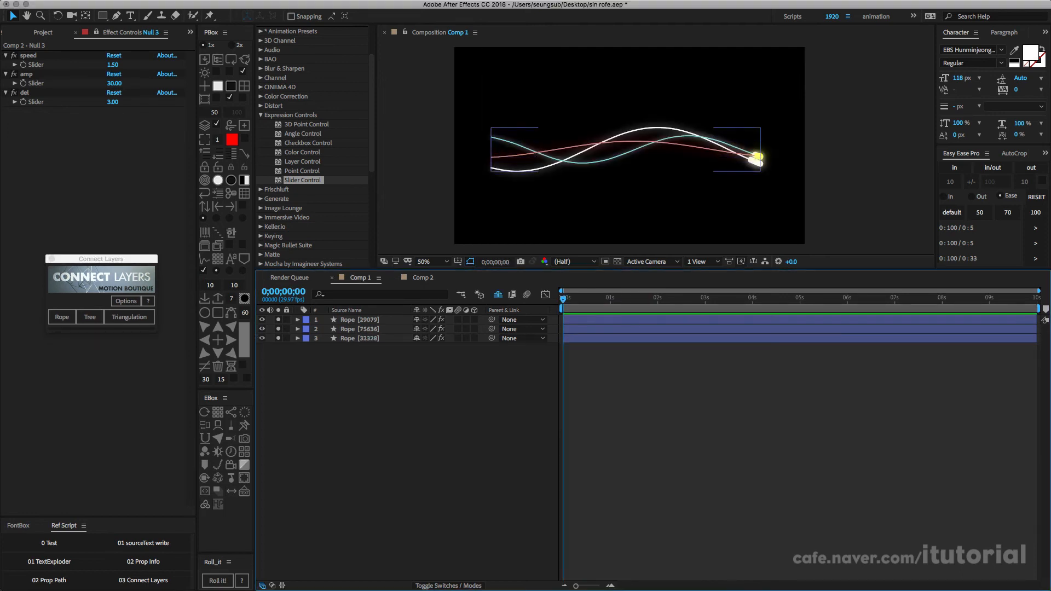
left_click(360, 338)
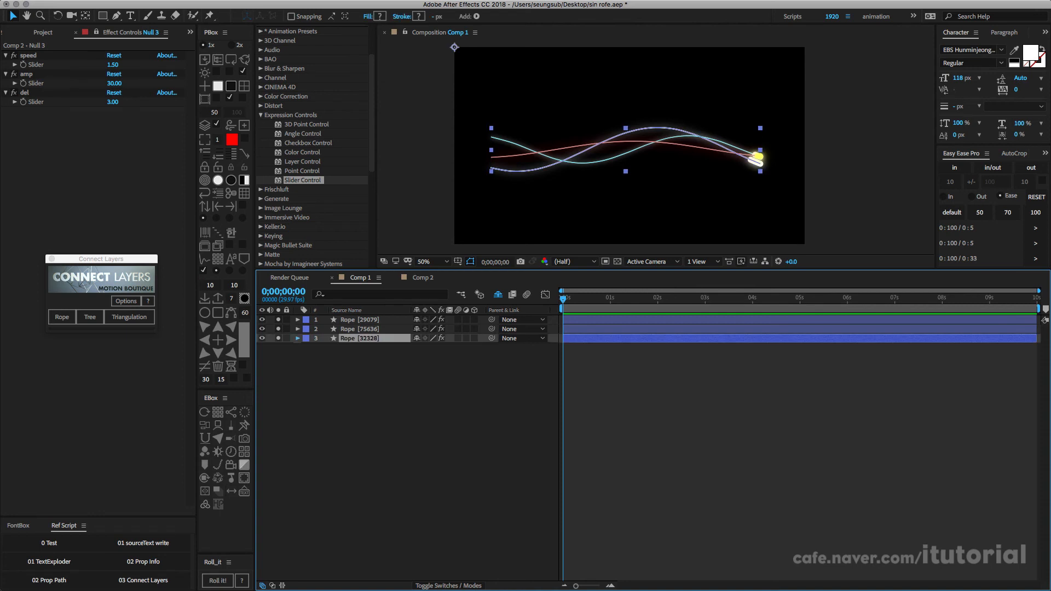
left_click(298, 338)
left_click(316, 358)
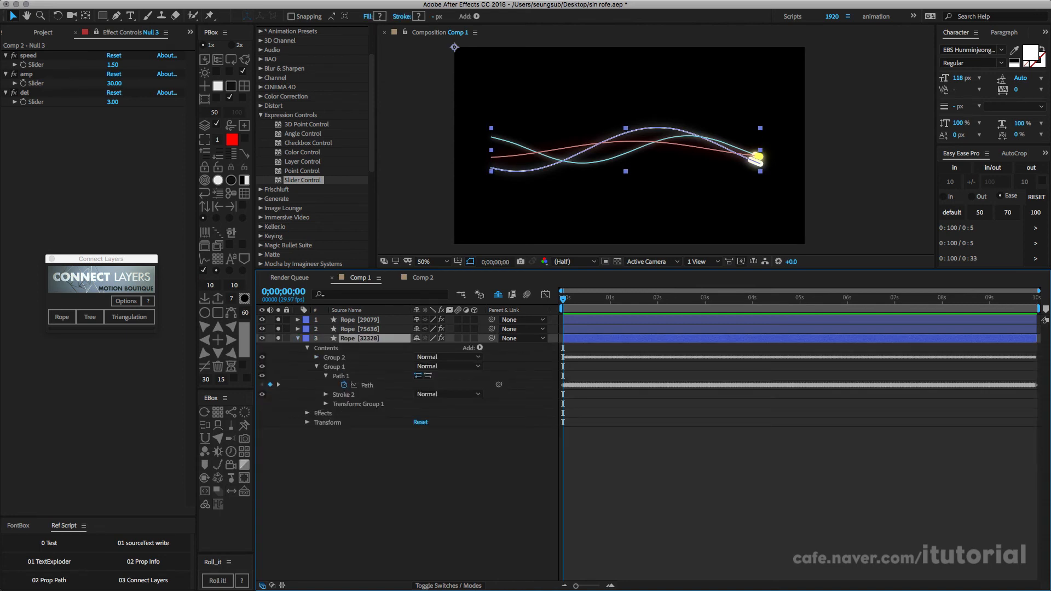
left_click(316, 366)
key("super+shift+a")
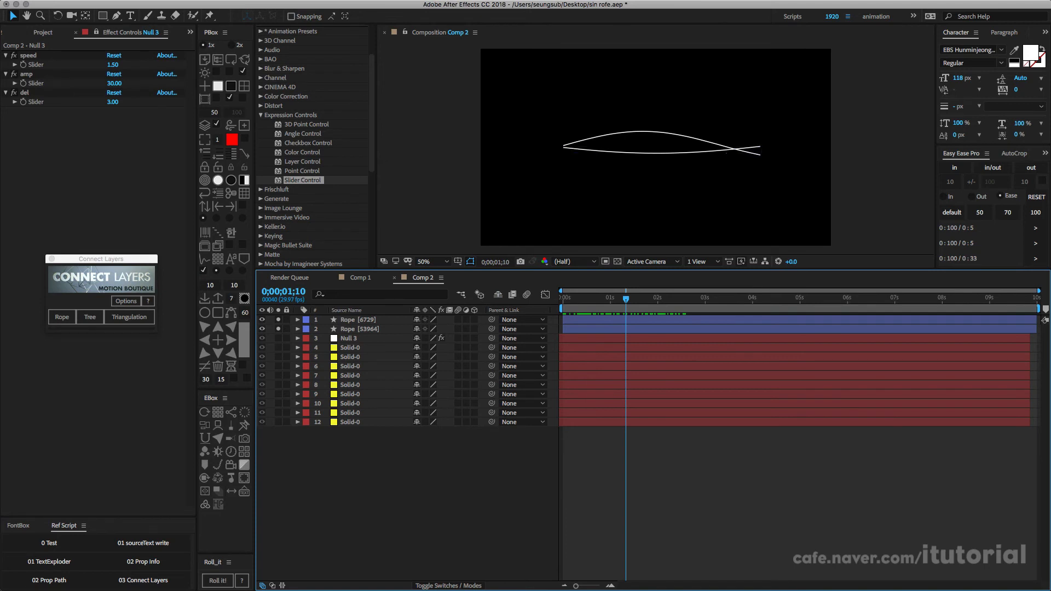
Step: Move to frame 3 of Comp 2 and turn off solo on Rope [6729], keeping Rope [53964] soloed
left_click_drag(626, 299, 568, 299)
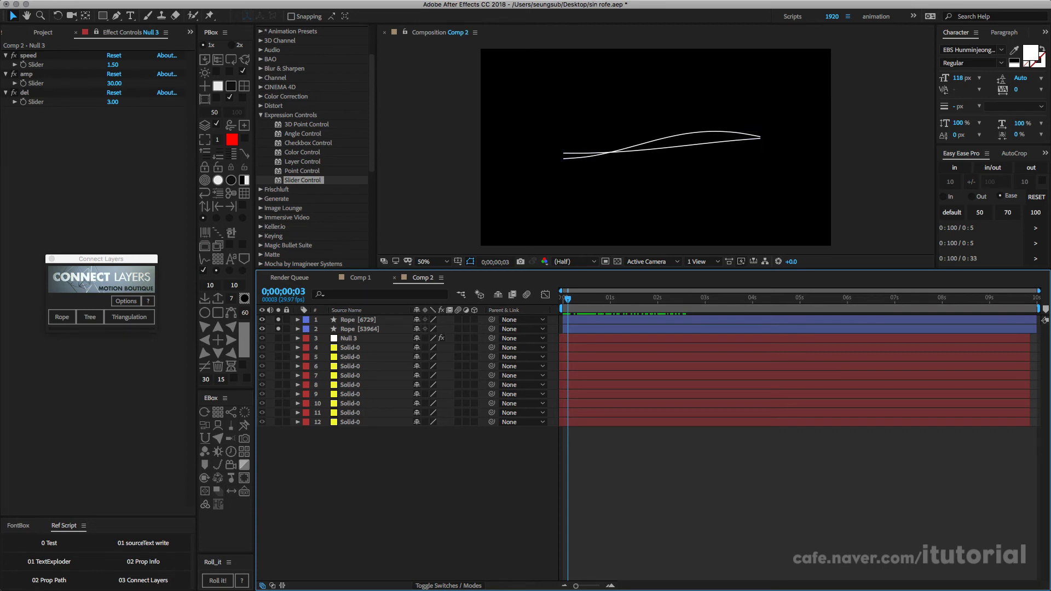
left_click(360, 329)
left_click(358, 320)
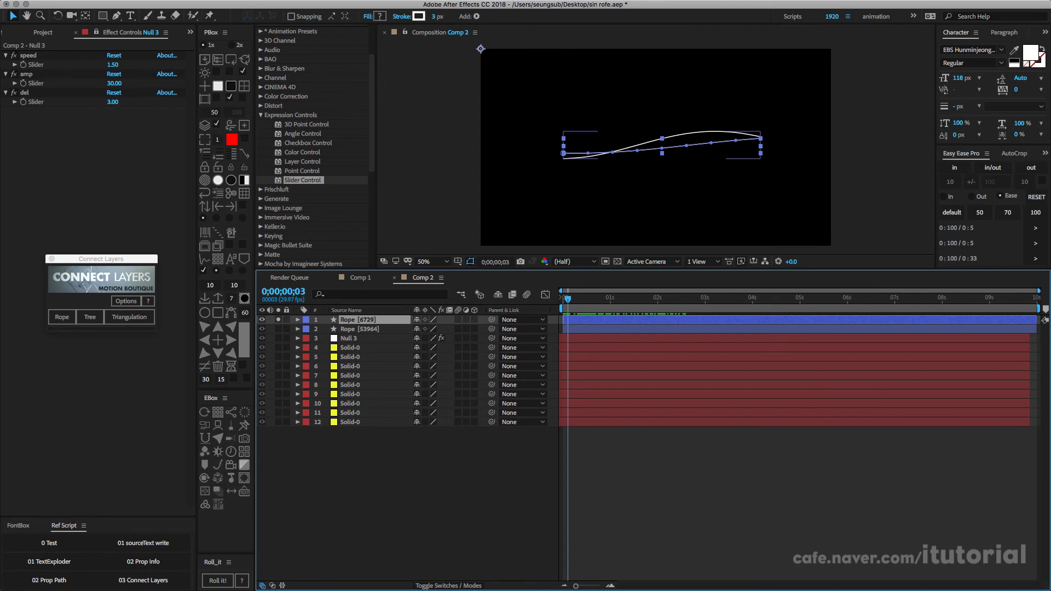
left_click(279, 329)
left_click(278, 329)
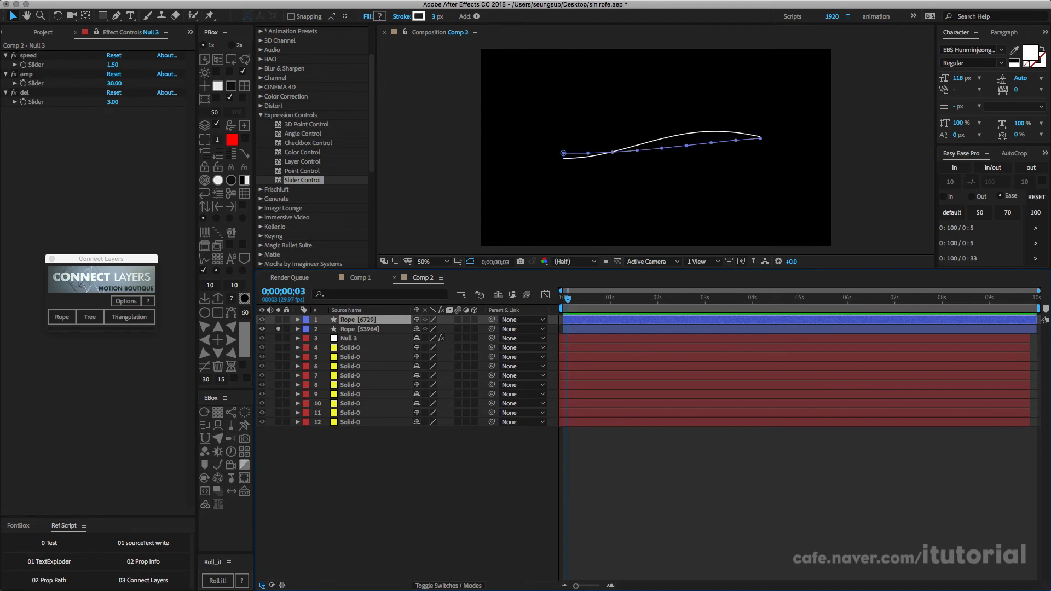
Step: Set the stroke width of Rope [53964] to 11
left_click(360, 329)
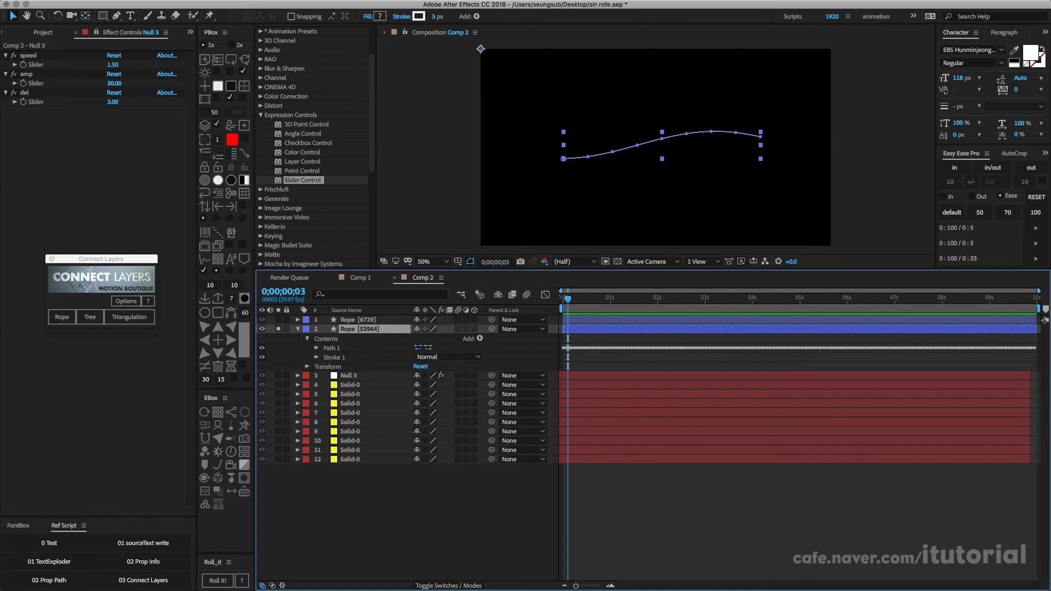
left_click(317, 357)
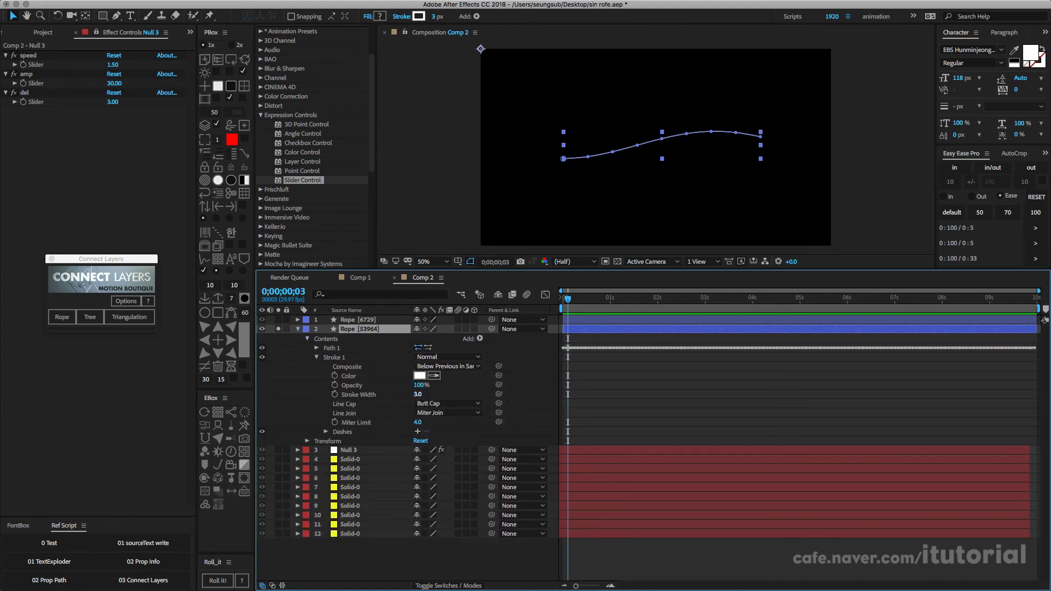
left_click_drag(418, 394, 422, 394)
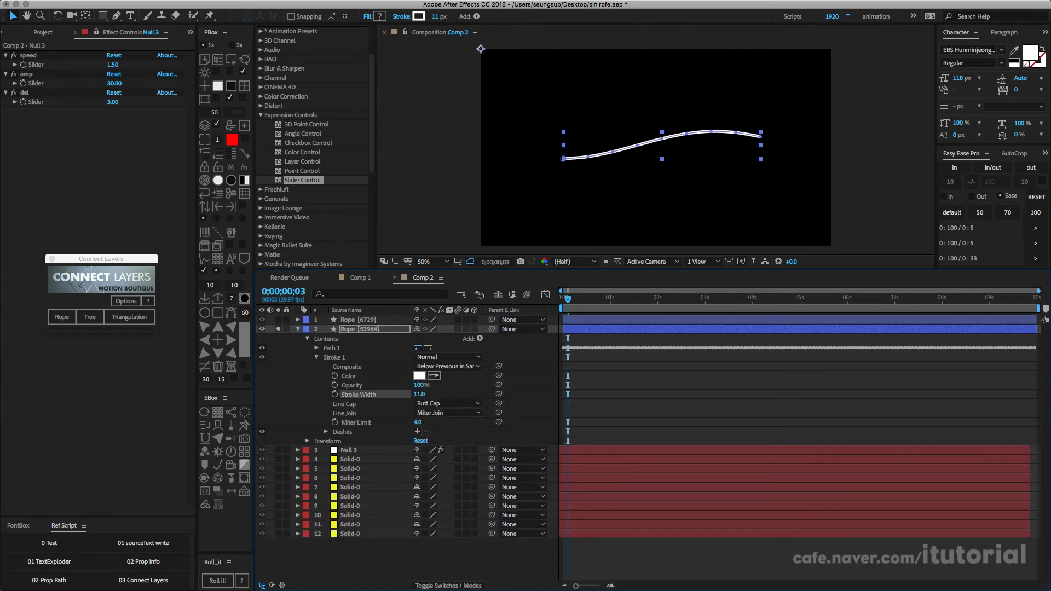
left_click(316, 357)
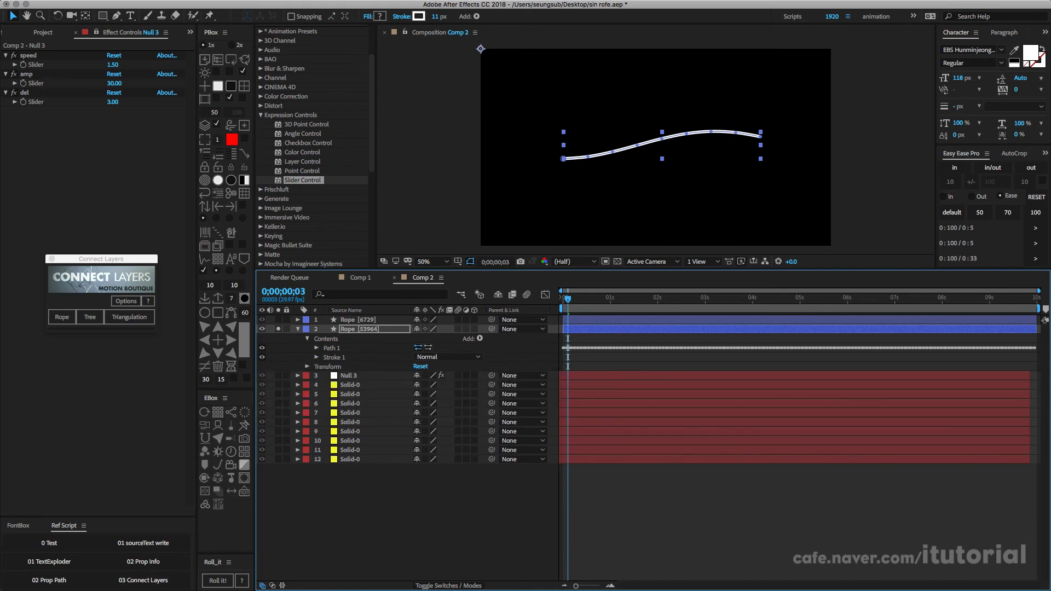
Step: Group the path and stroke of Rope [53964] and duplicate the group
left_click(332, 348)
left_click(334, 358, "shift")
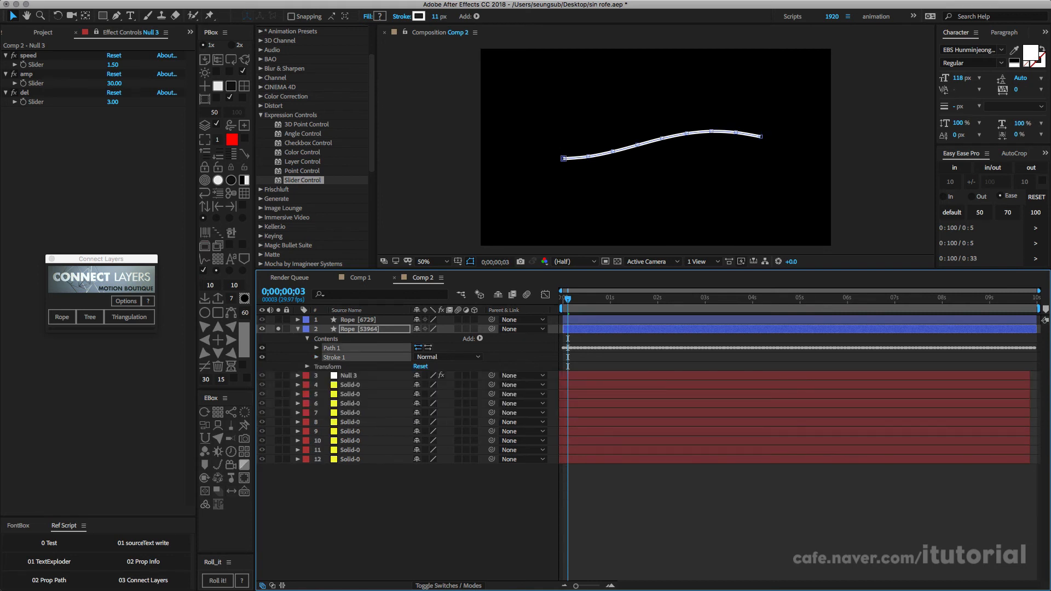
key("super+g")
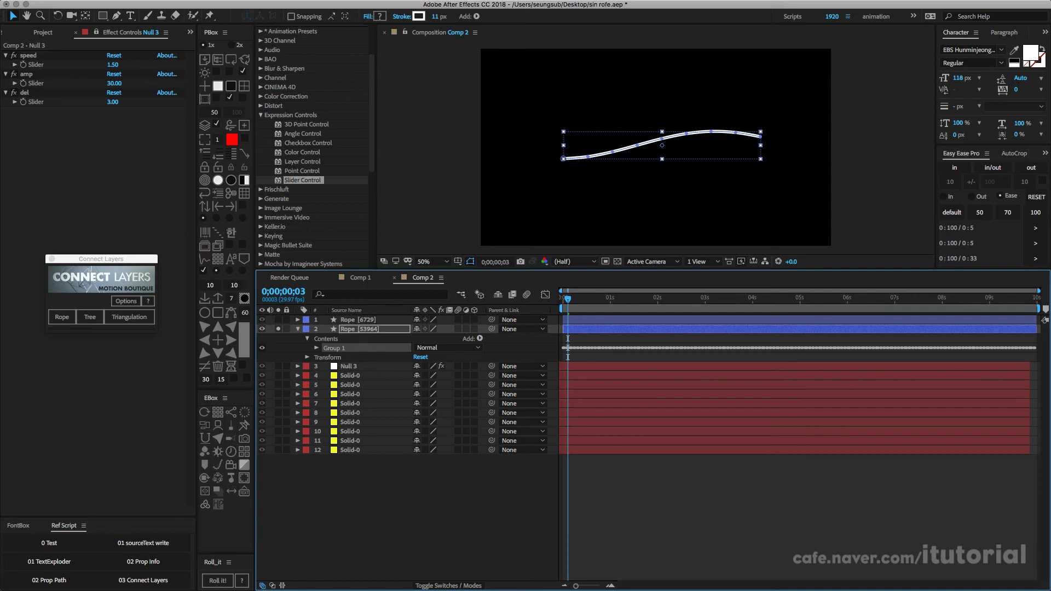
left_click(360, 329)
left_click(333, 348)
key("super+d")
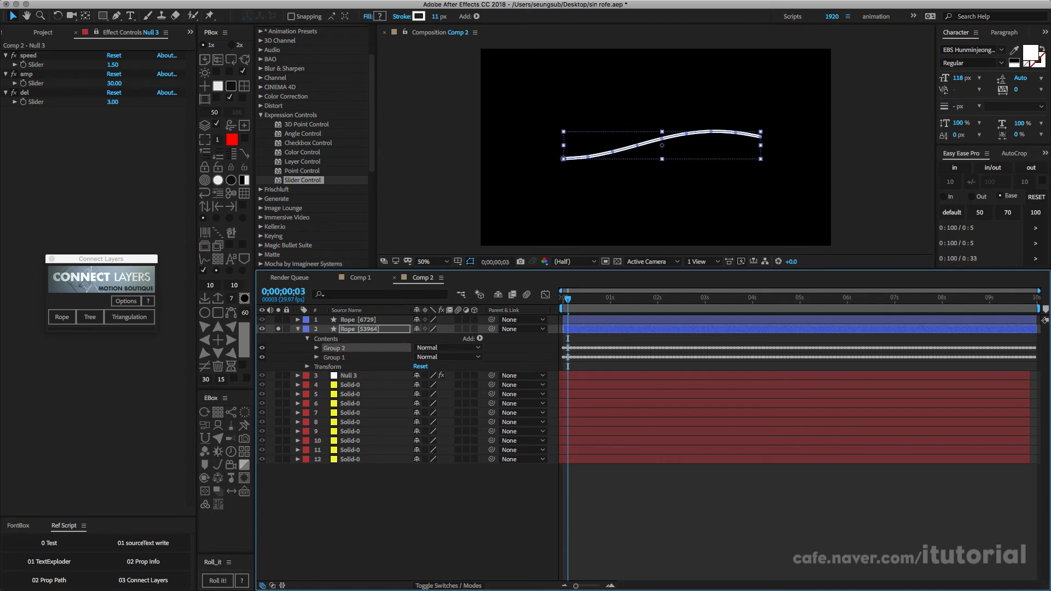
Step: Set the duplicated group's stroke width to 32 and its stroke color to red FD0000
left_click(317, 348)
left_click(326, 367)
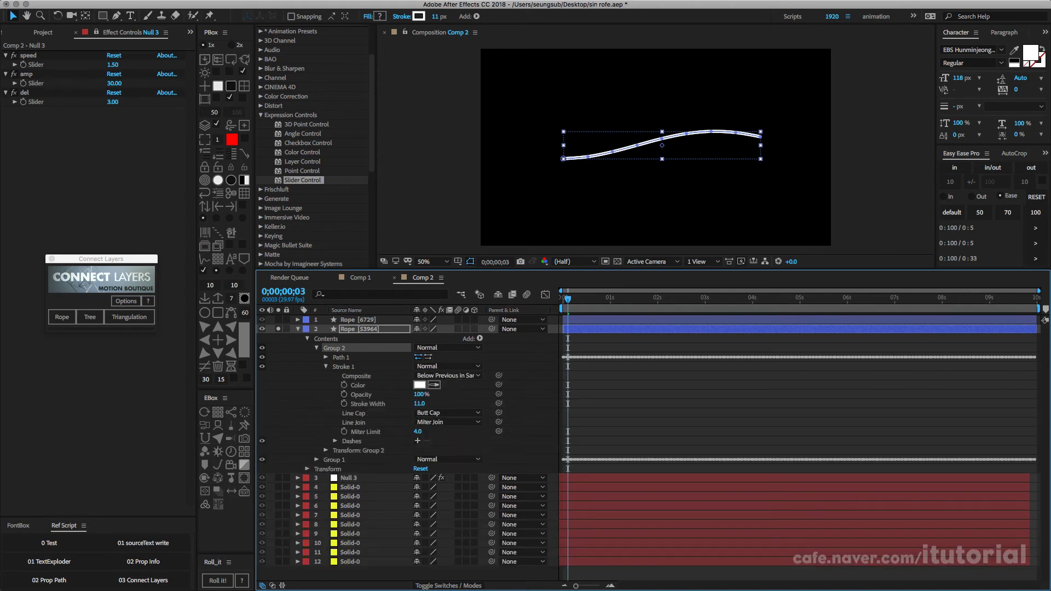
left_click_drag(420, 404, 431, 404)
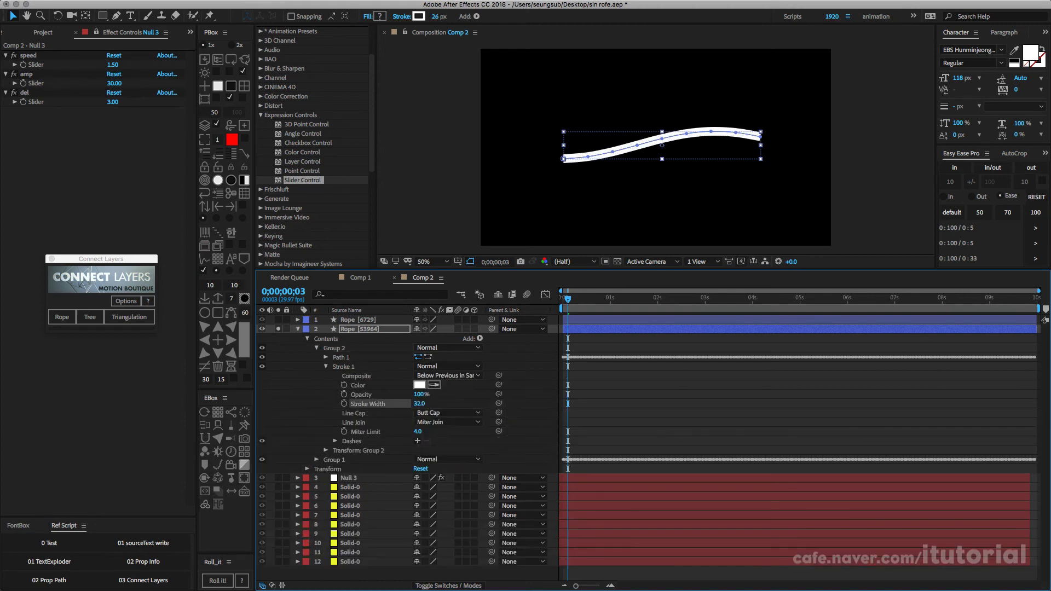
left_click(420, 385)
left_click(327, 98)
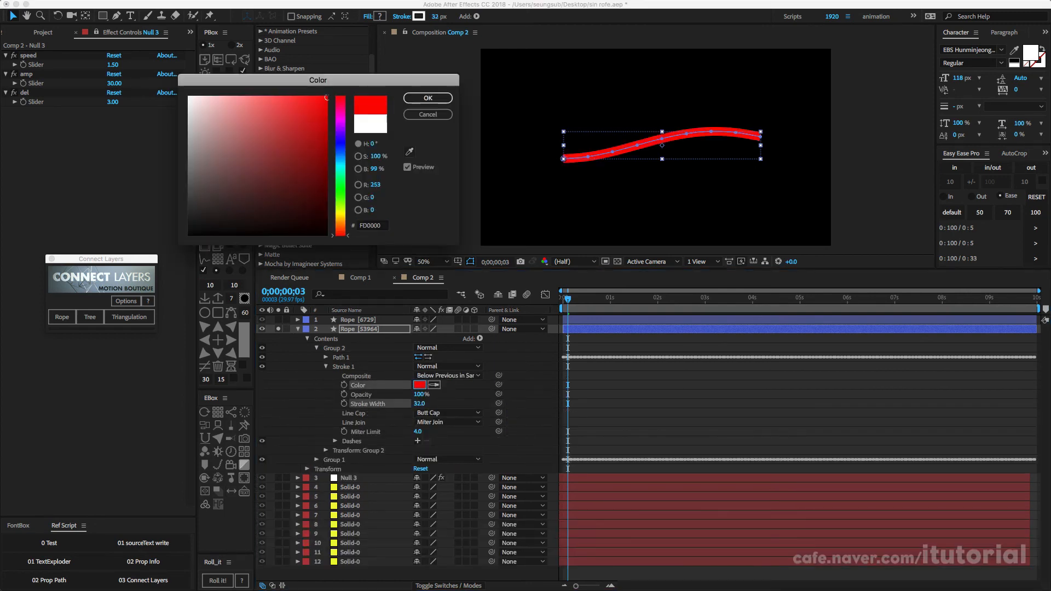
key("Return")
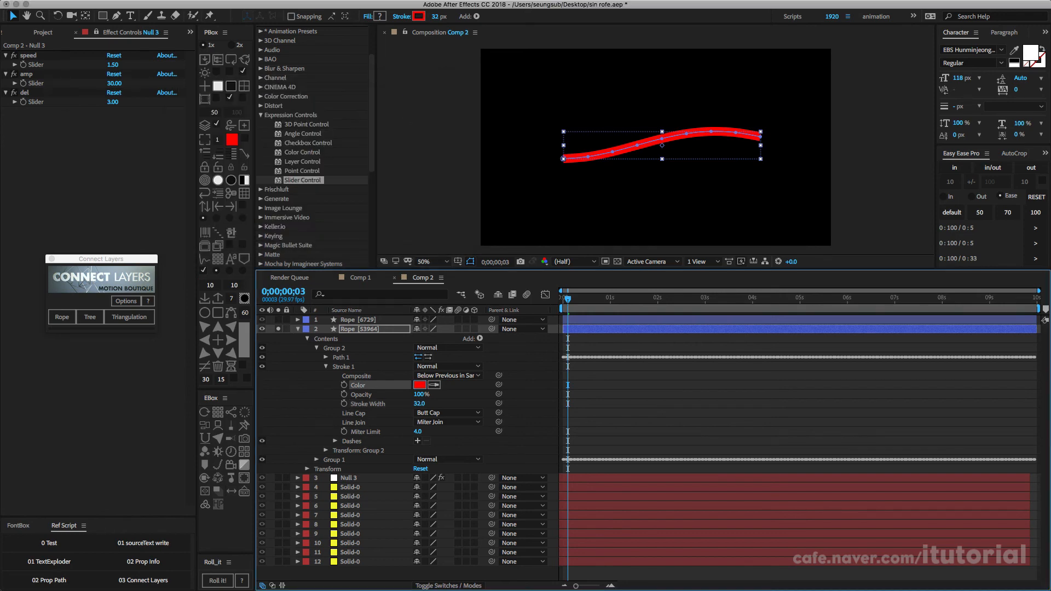
Step: Add Trim Paths to Group 2 and set its start to 95%, leaving a short red tip
left_click(334, 348)
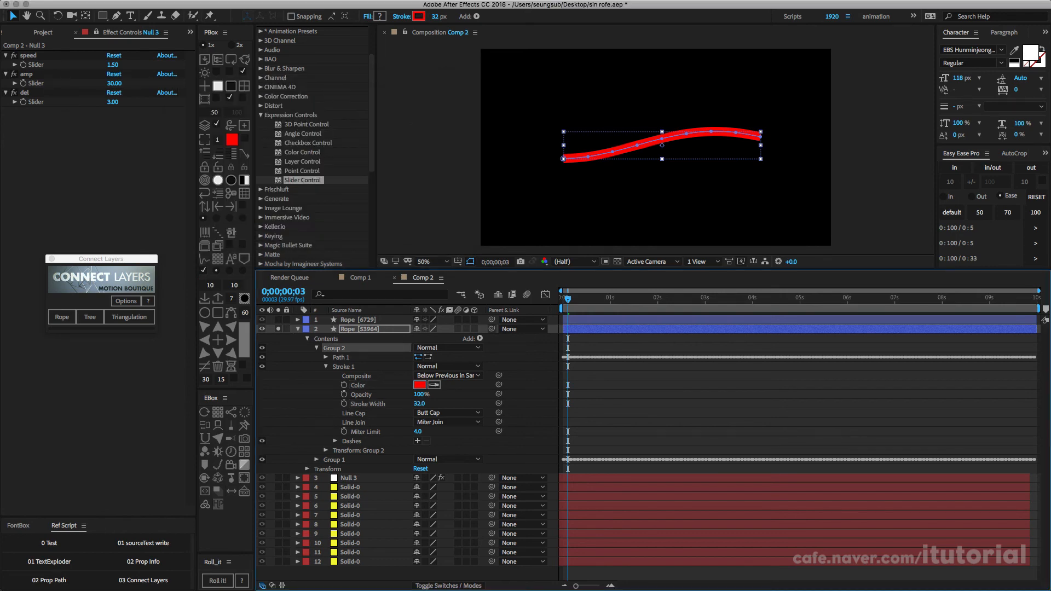
left_click(480, 339)
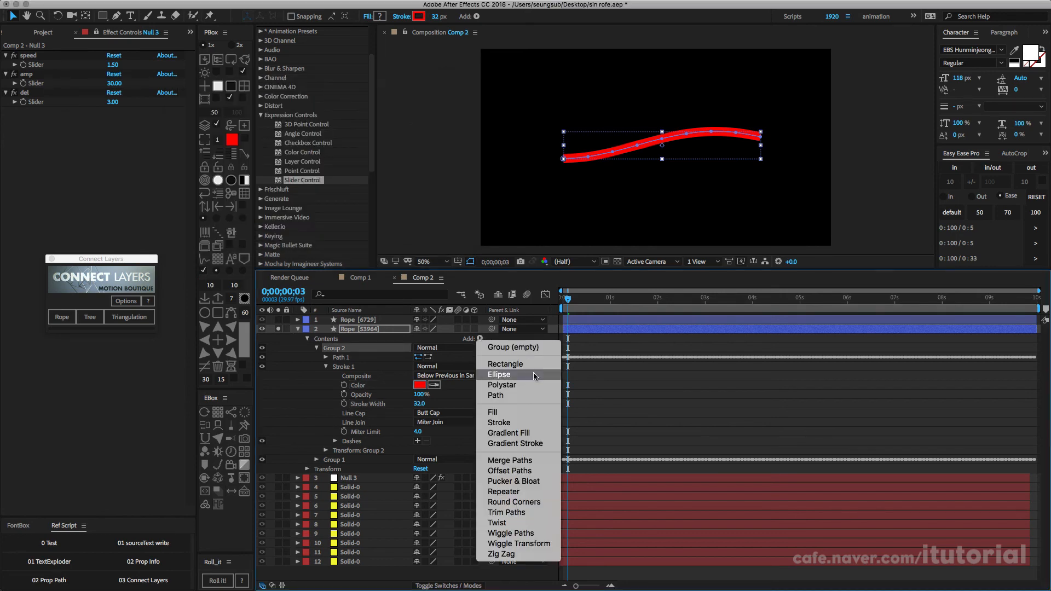
left_click(506, 513)
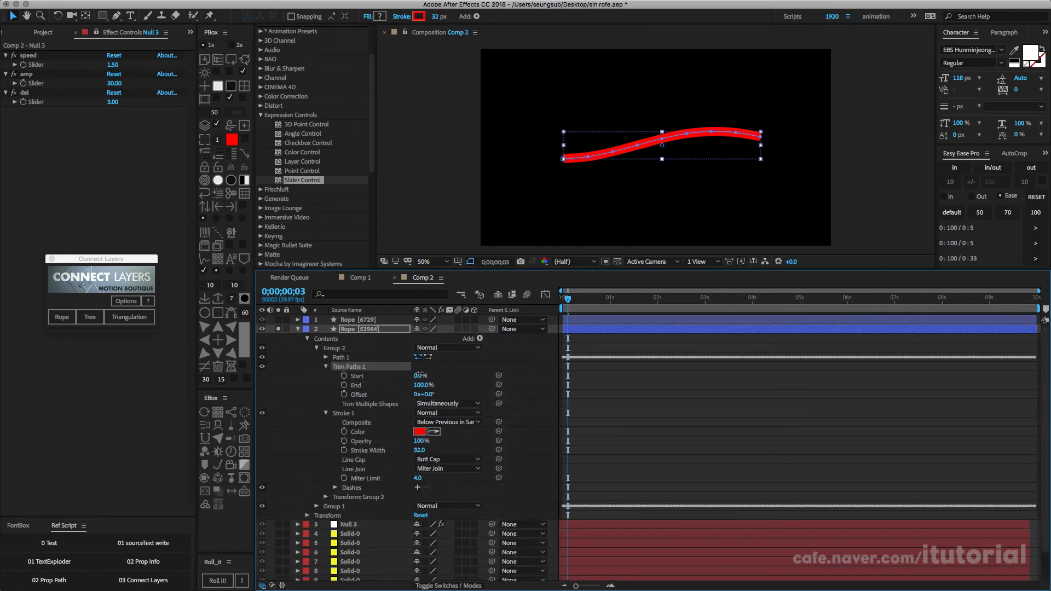
left_click_drag(420, 376, 472, 374)
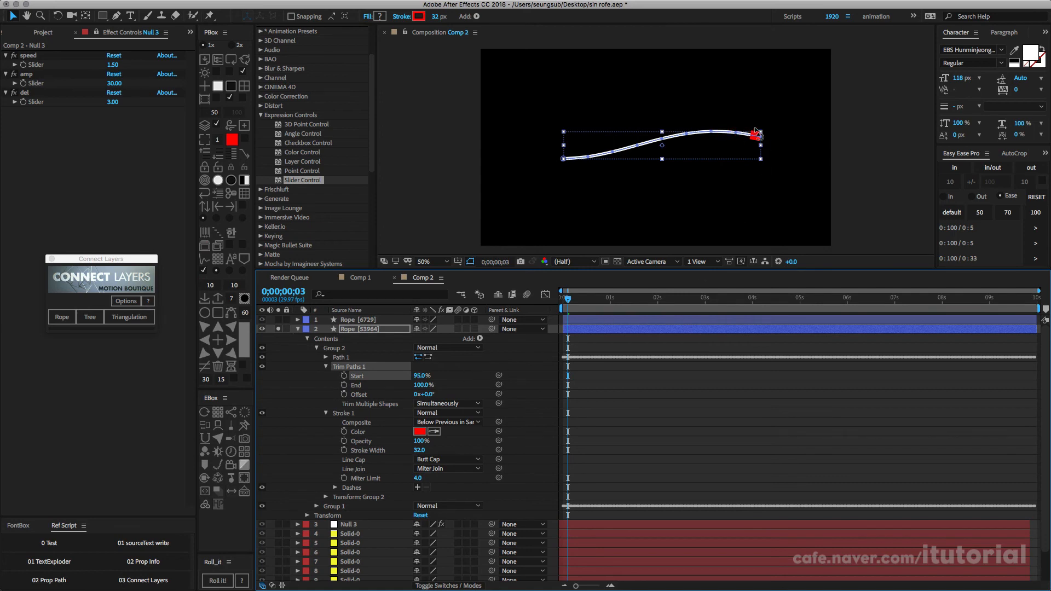
Step: Set the line cap of Group 2's red tip stroke to Round Cap and collapse the rope's contents
key("slash")
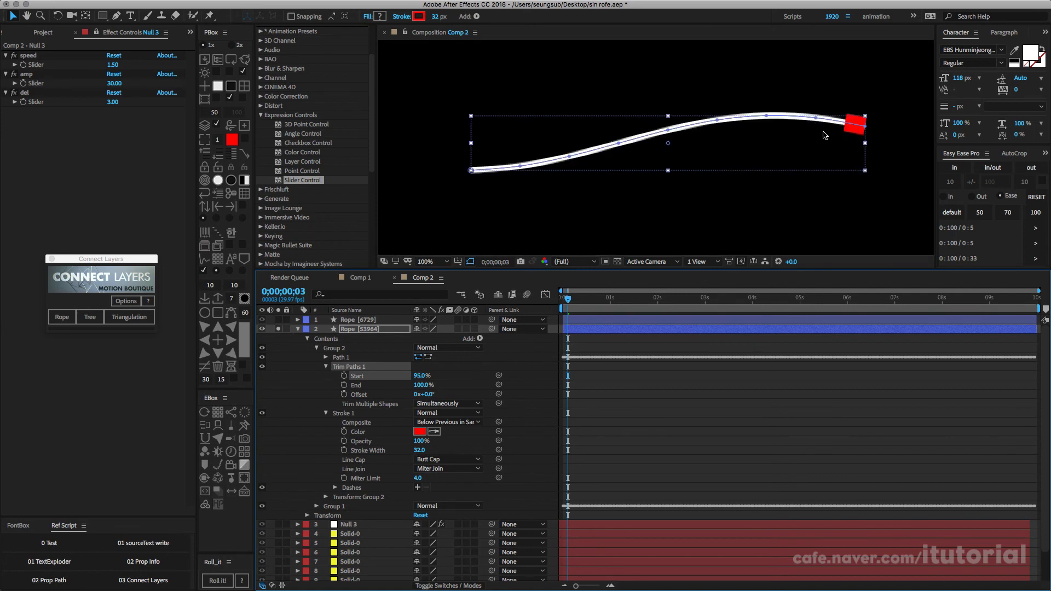
scroll(825, 135, "up", 1)
key("space")
left_click_drag(847, 99, 659, 124)
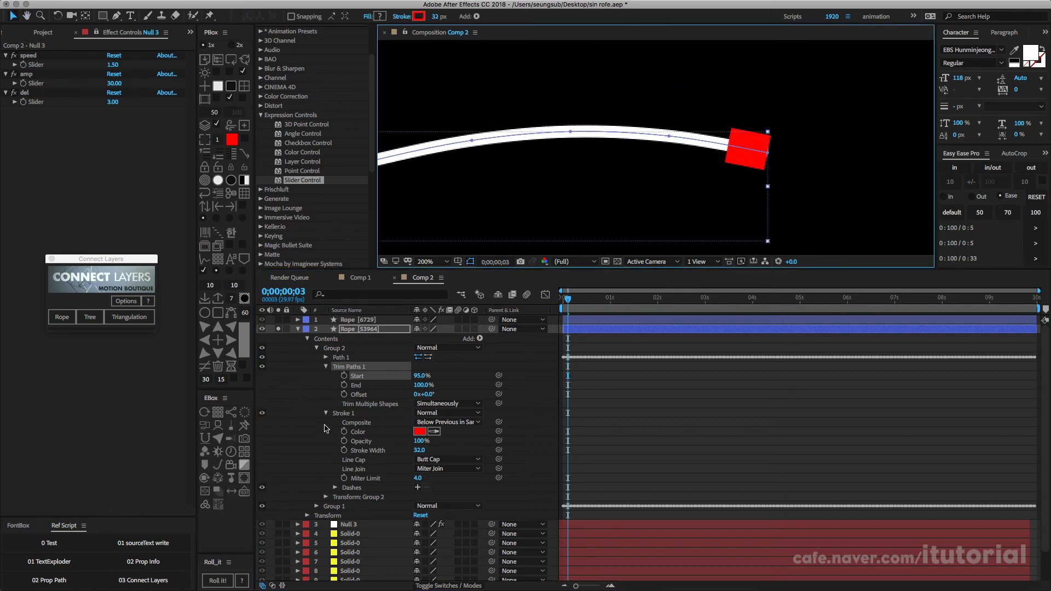
left_click(459, 460)
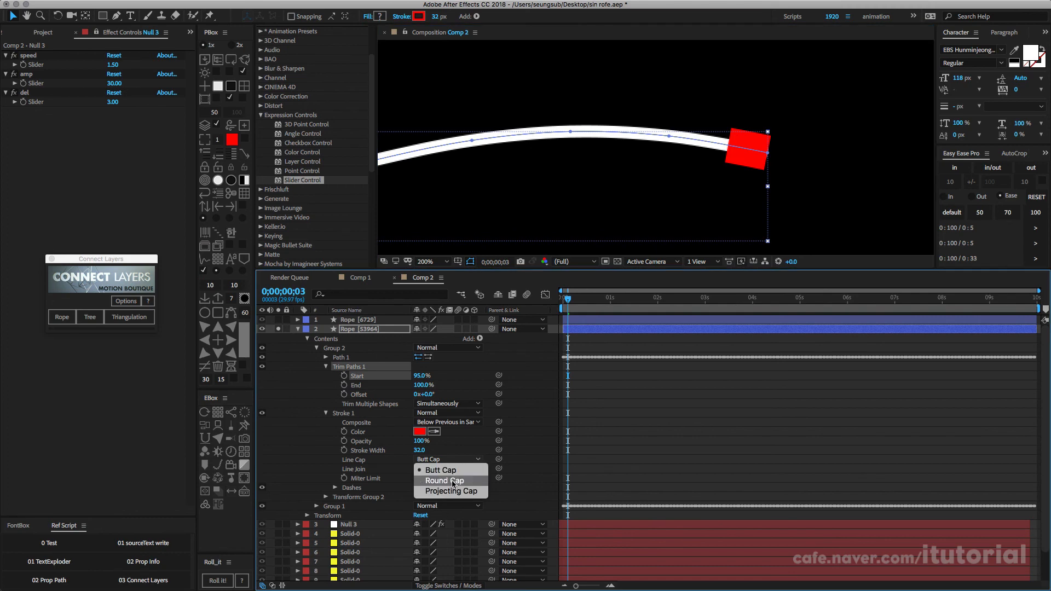
left_click(444, 470)
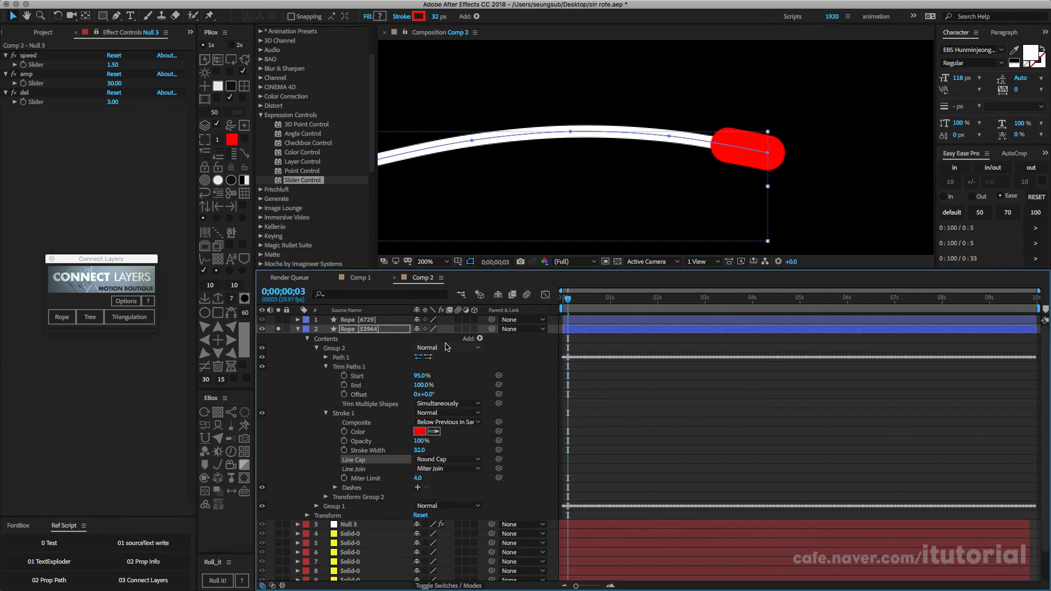
left_click(326, 413)
left_click(314, 348)
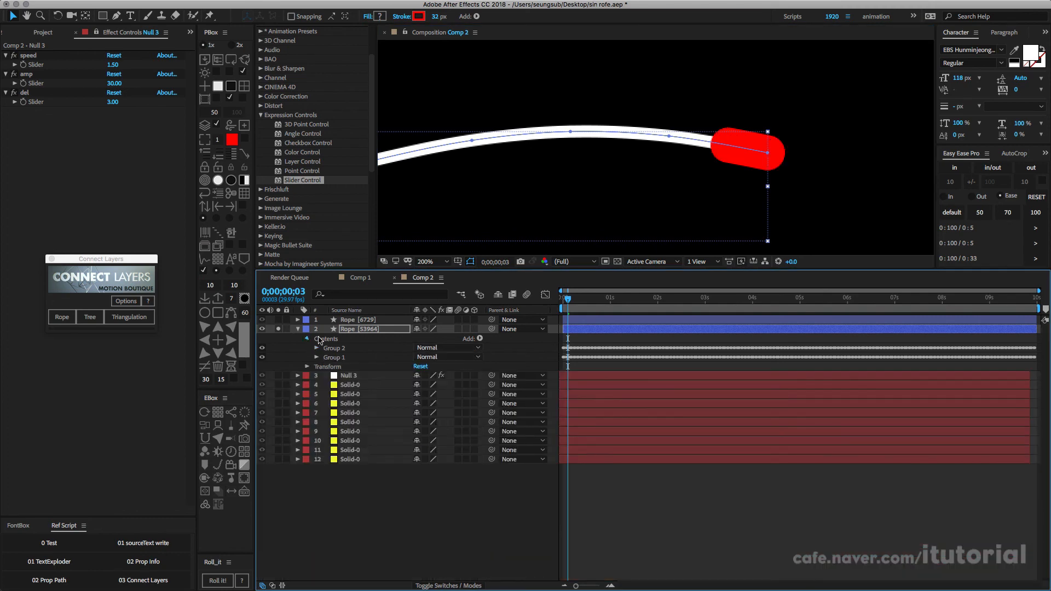
left_click(307, 339)
left_click(399, 478)
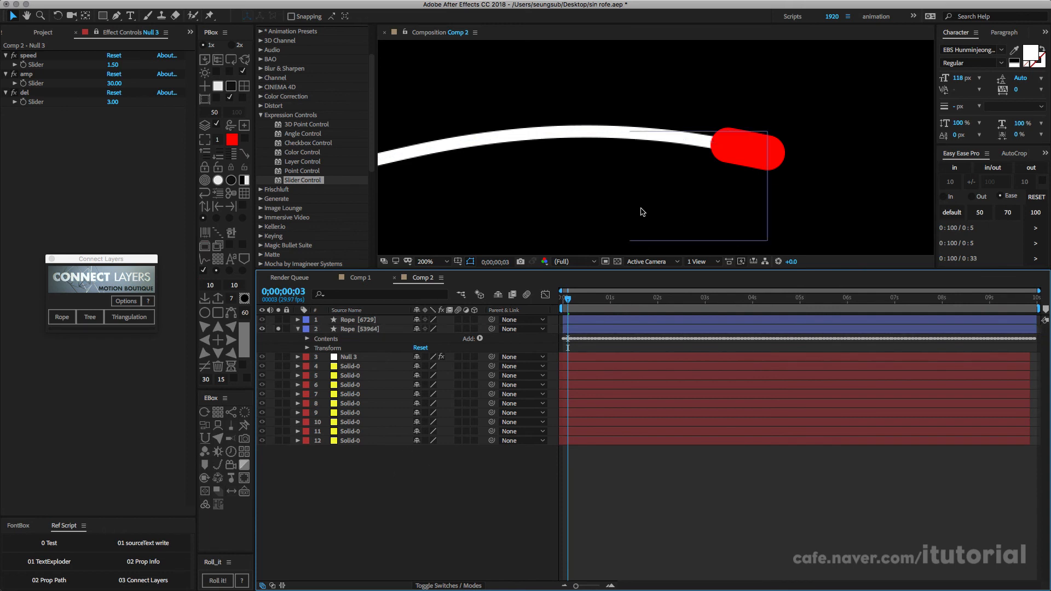
Step: Play back the composition to check how the rounded red tip follows the waving rope
scroll(664, 200, "down", 2)
key("space")
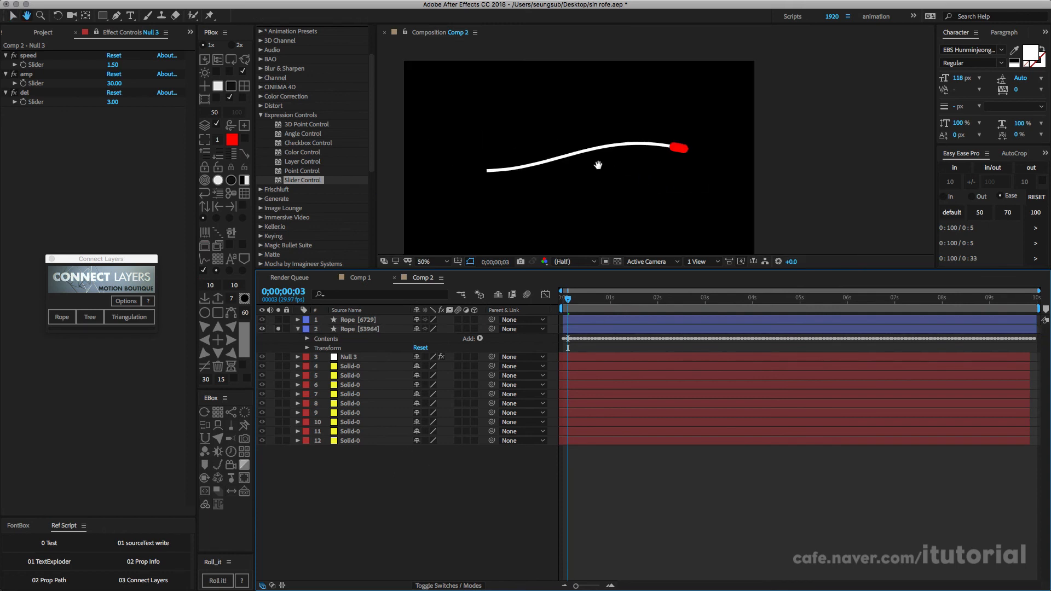
left_click_drag(598, 166, 624, 166)
key("space")
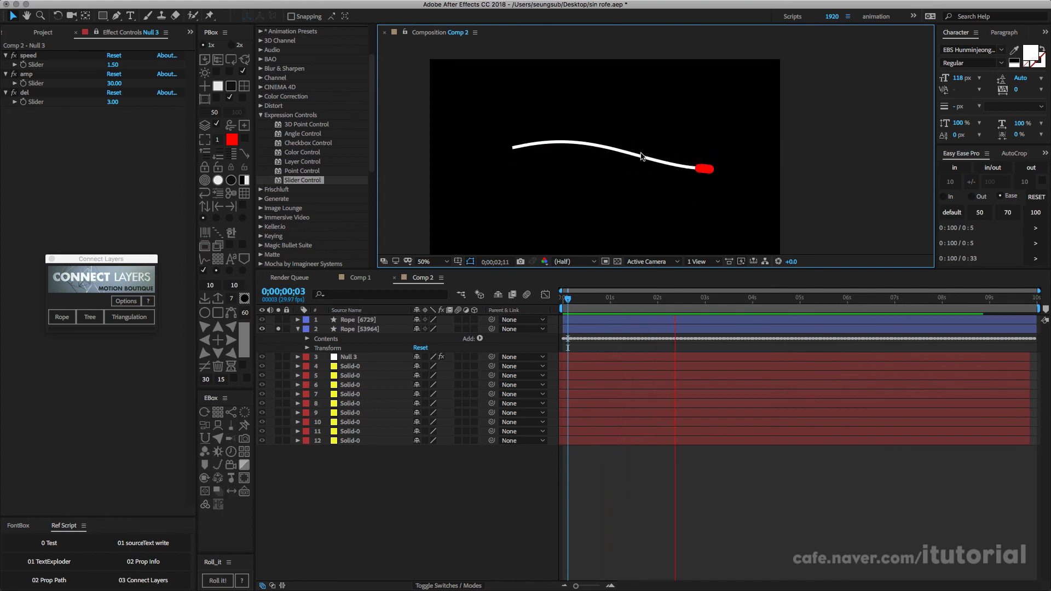
key("space")
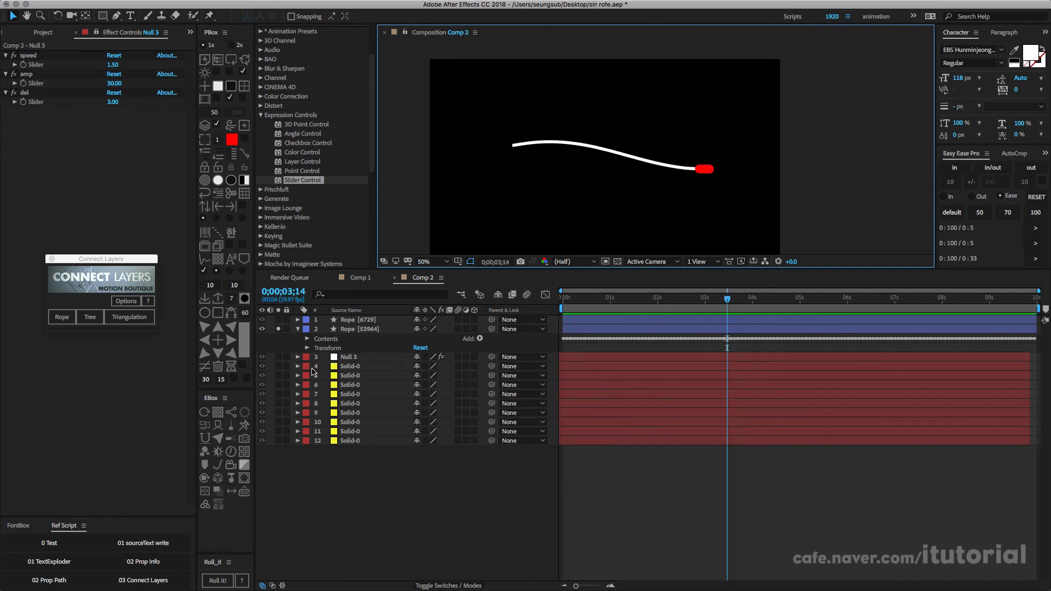
Step: Add two dash and gap pairs to Group 1's white stroke in Rope [53964] and set Dash 2 to 91
left_click(350, 329)
left_click(307, 339)
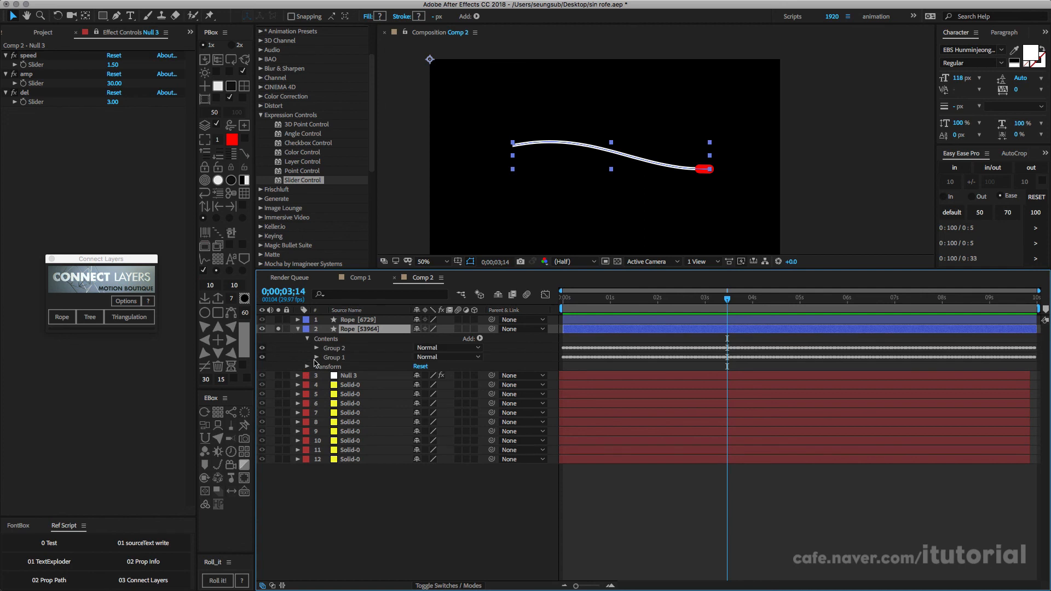
left_click(317, 357)
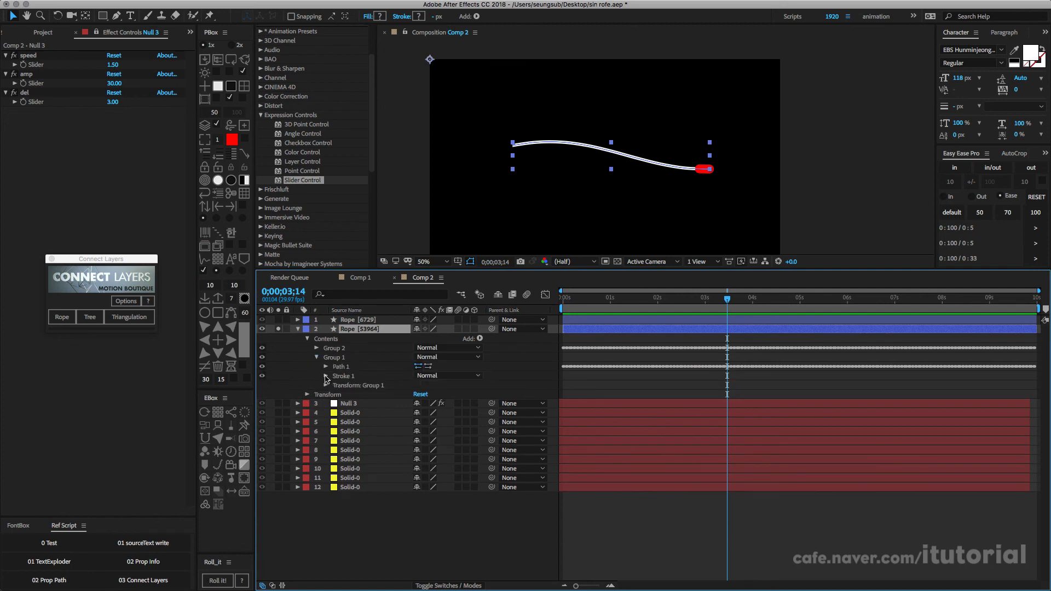
left_click(325, 376)
left_click(417, 450)
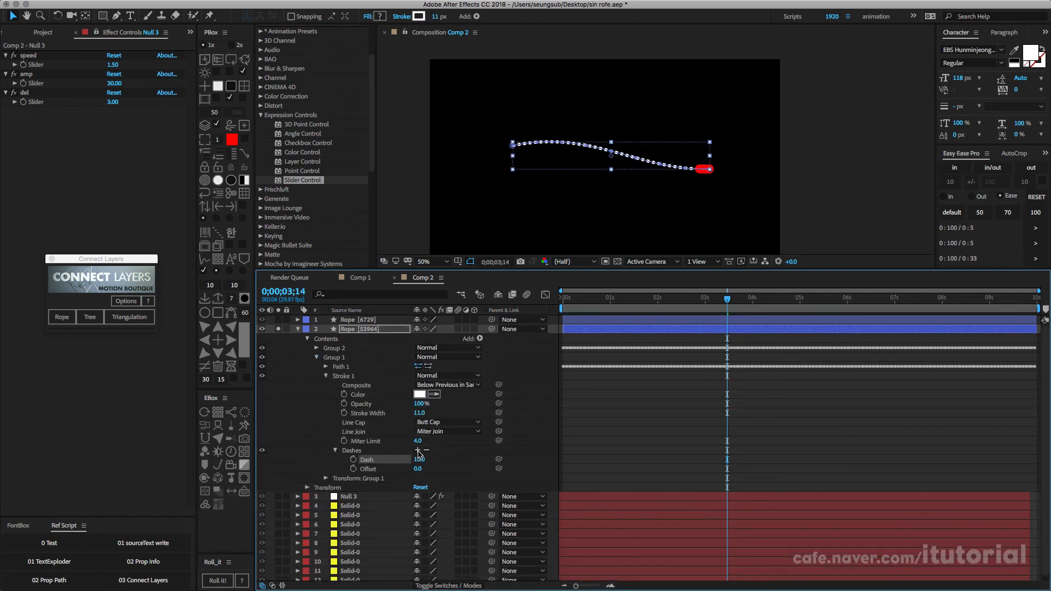
left_click(418, 450)
left_click(520, 406)
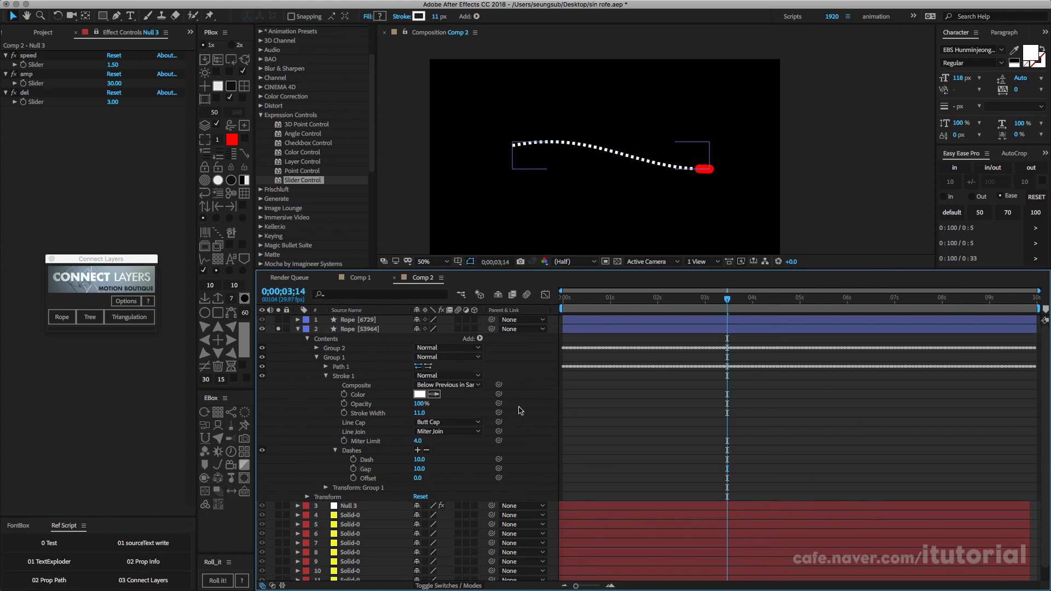
left_click(418, 450)
left_click(418, 450)
left_click_drag(425, 479, 477, 465)
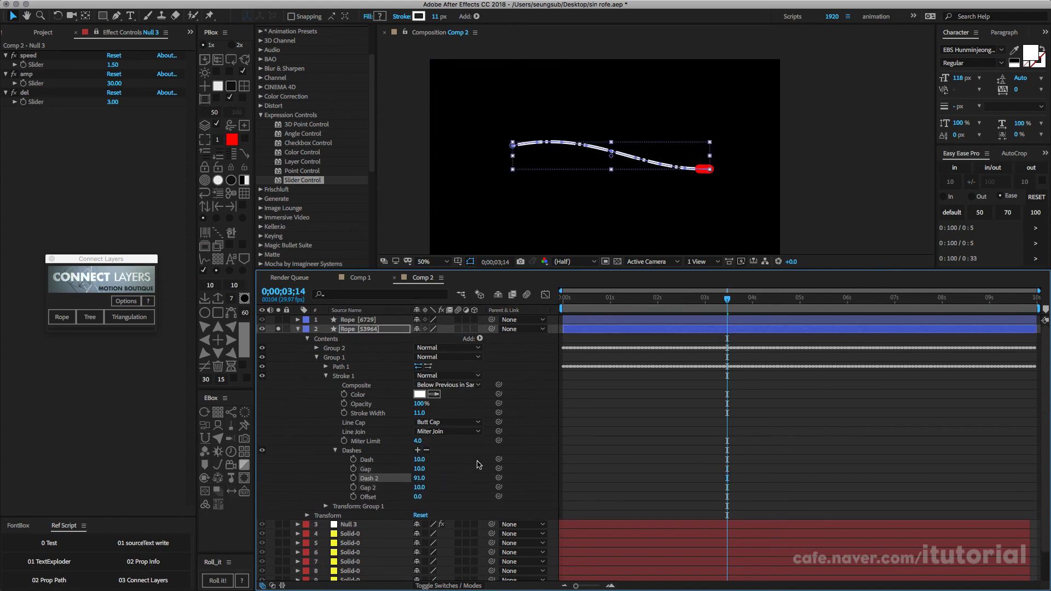
left_click(518, 395)
Step: Preview the dashed rope's motion, collapse the Rope [53964] layer and highlight the solids that drive it
key("space")
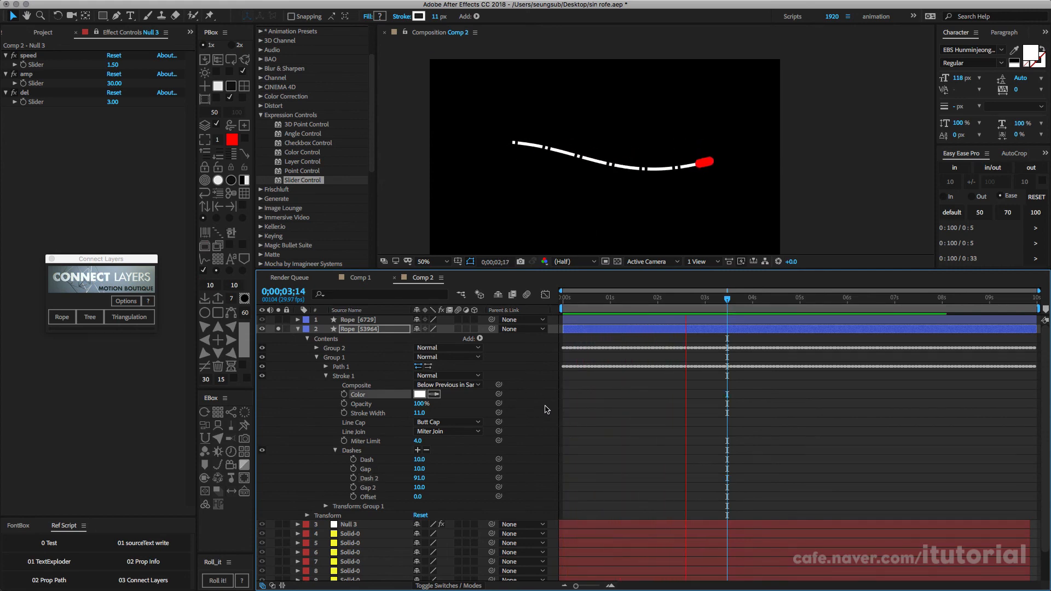
key("space")
left_click(351, 329)
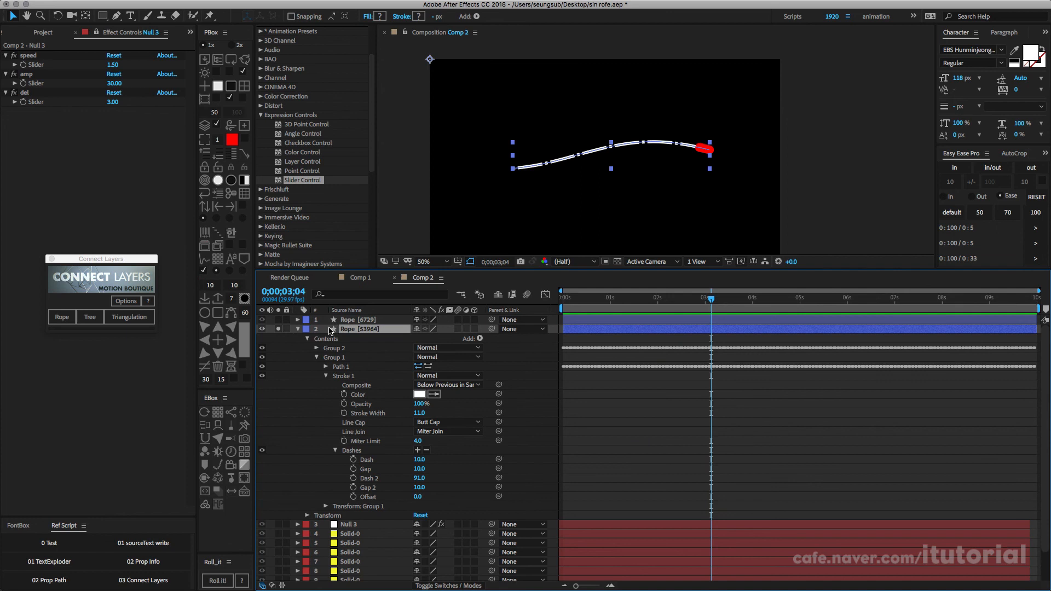
left_click(298, 329)
left_click_drag(358, 436, 353, 344)
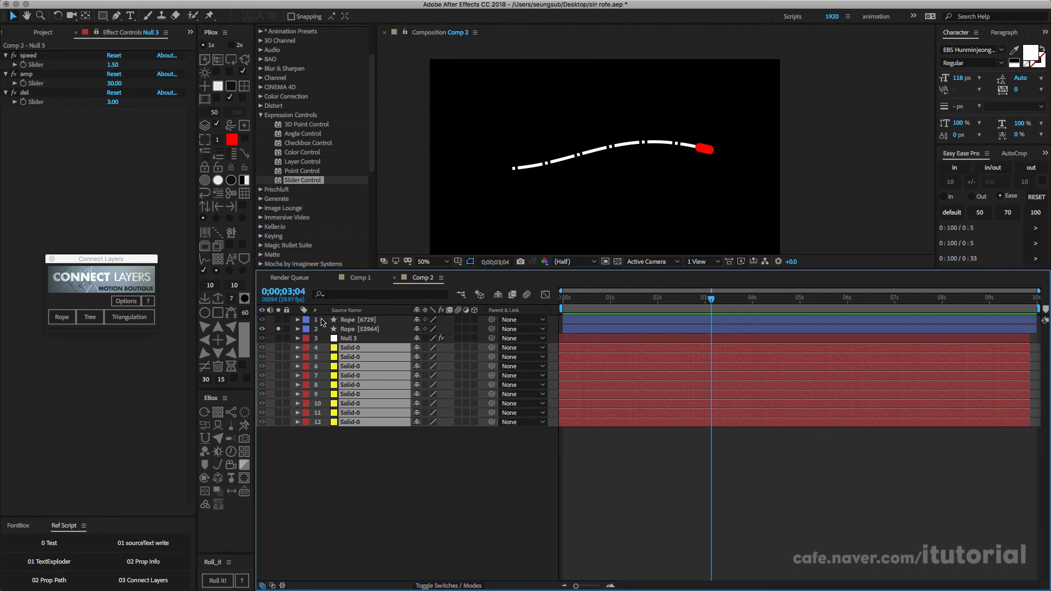
Step: Add Wiggle Paths to Group 1 of Rope [53964] to roughen the white dashed line
left_click(359, 329)
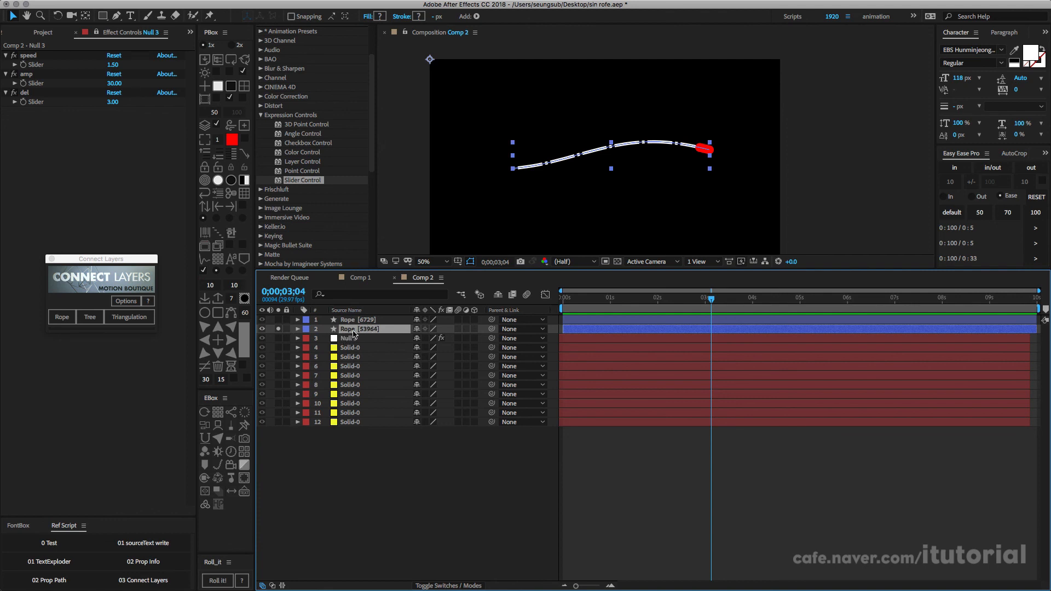
left_click(298, 329)
left_click(325, 377)
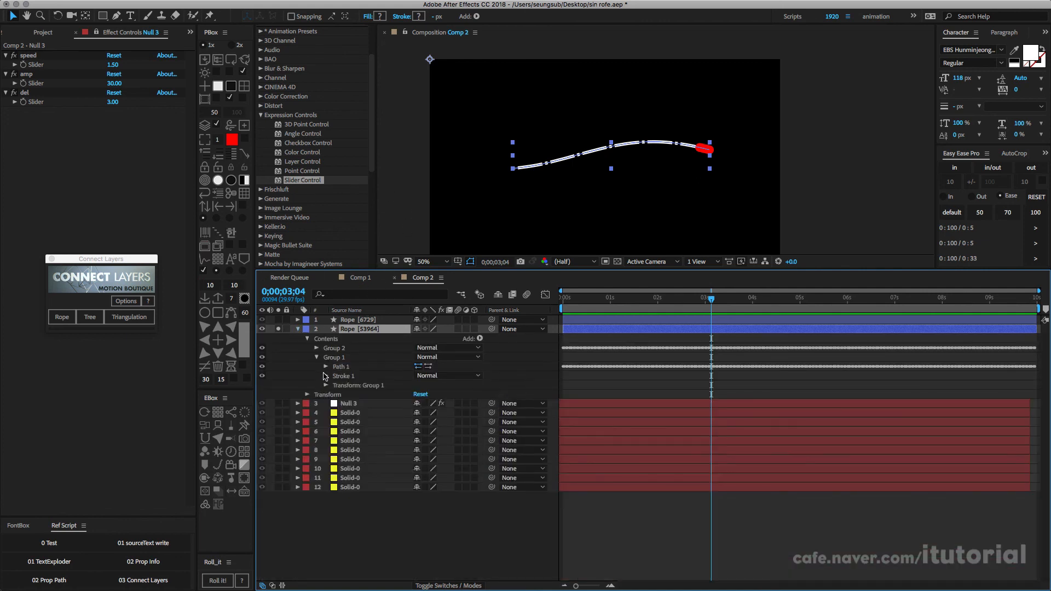
left_click(317, 359)
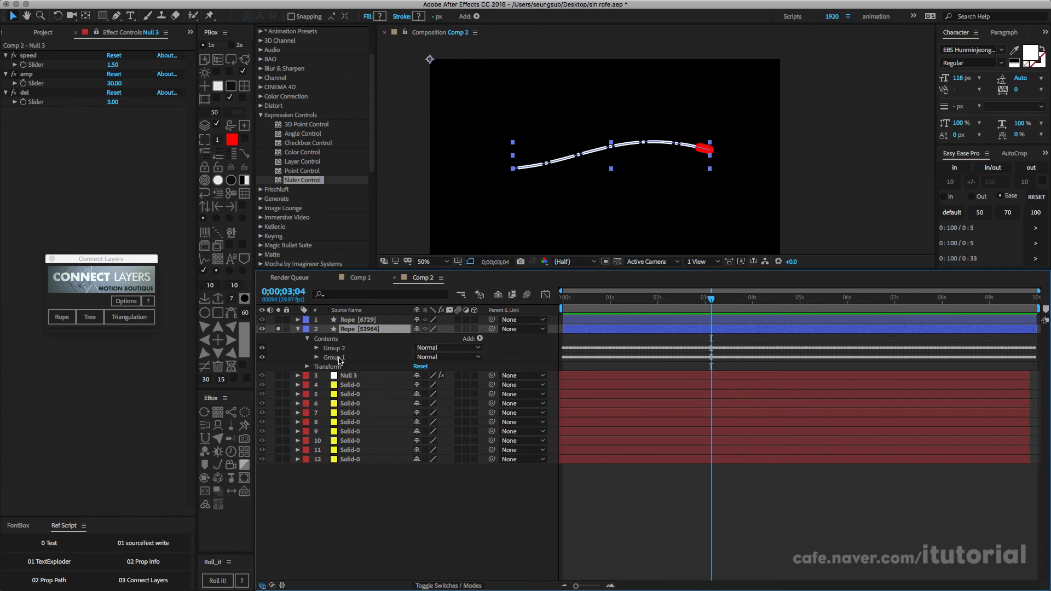
left_click(339, 356)
left_click(480, 339)
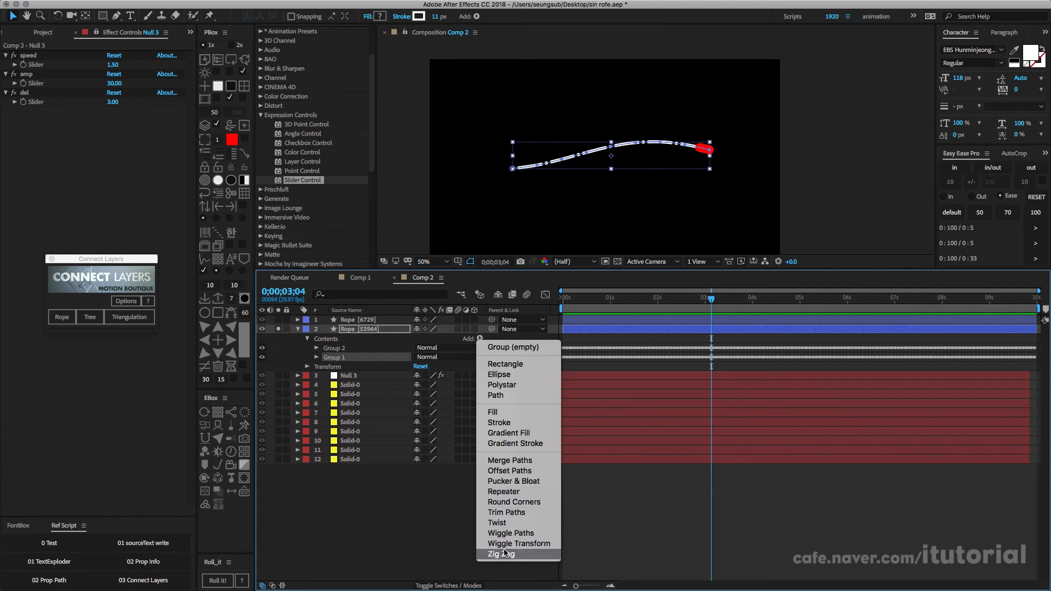
left_click(529, 533)
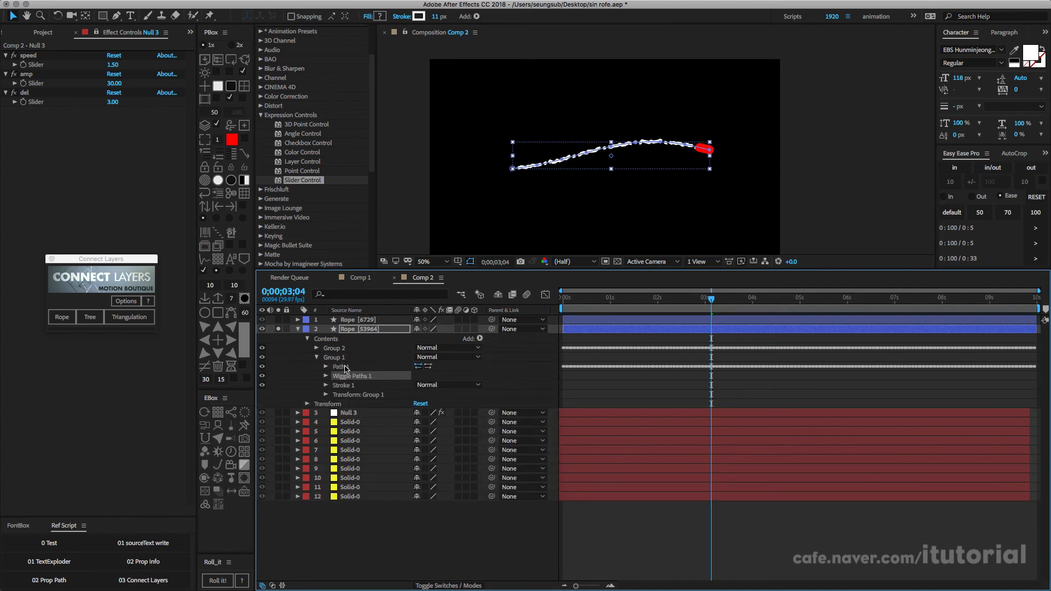
Step: Preview the wiggled rope's animation and collapse the Rope [53964] layer's properties
left_click(460, 524)
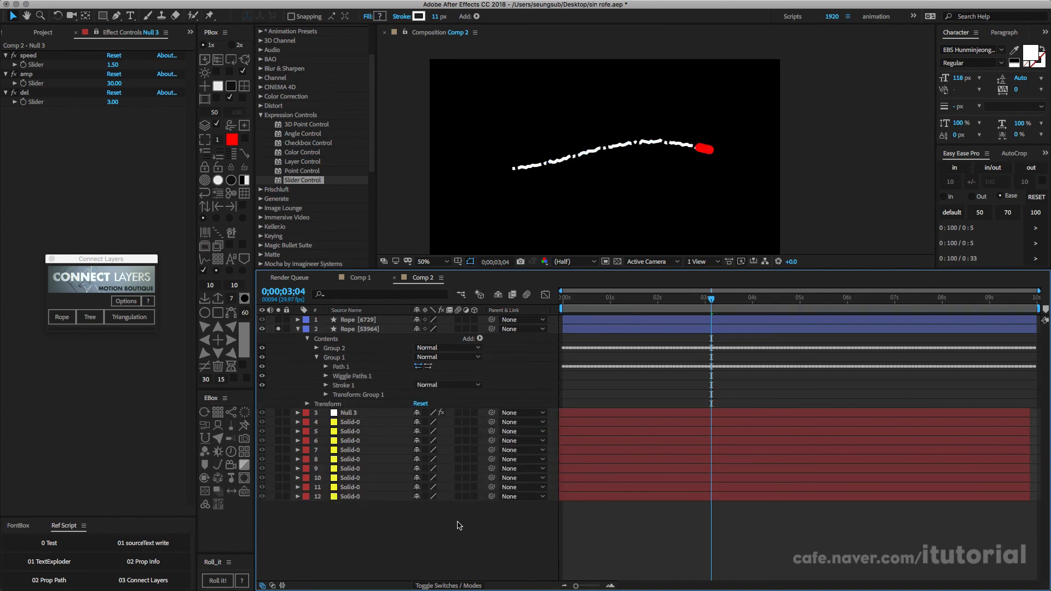
key("space")
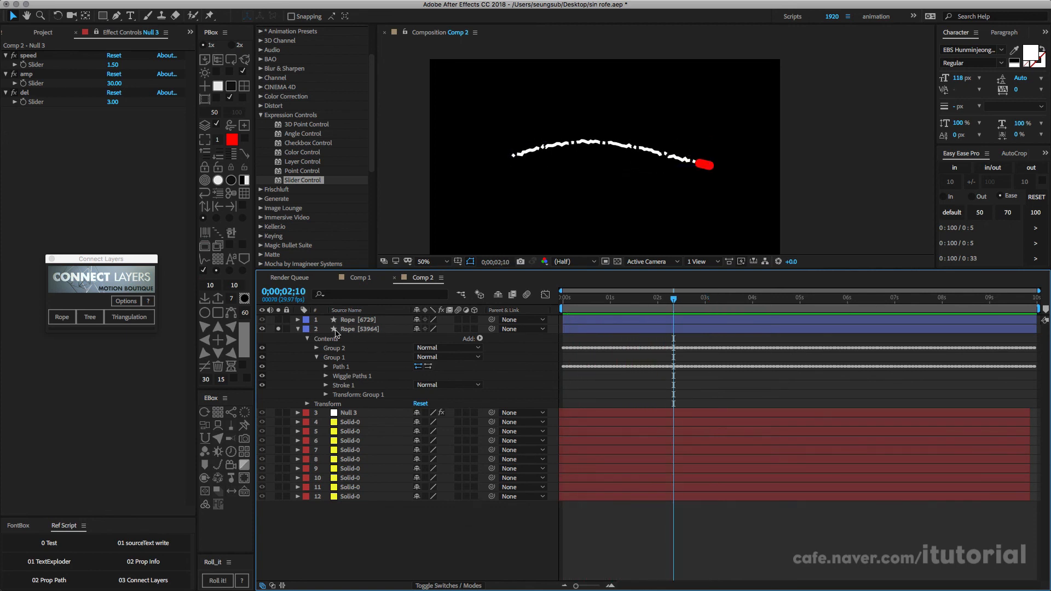
left_click(297, 329)
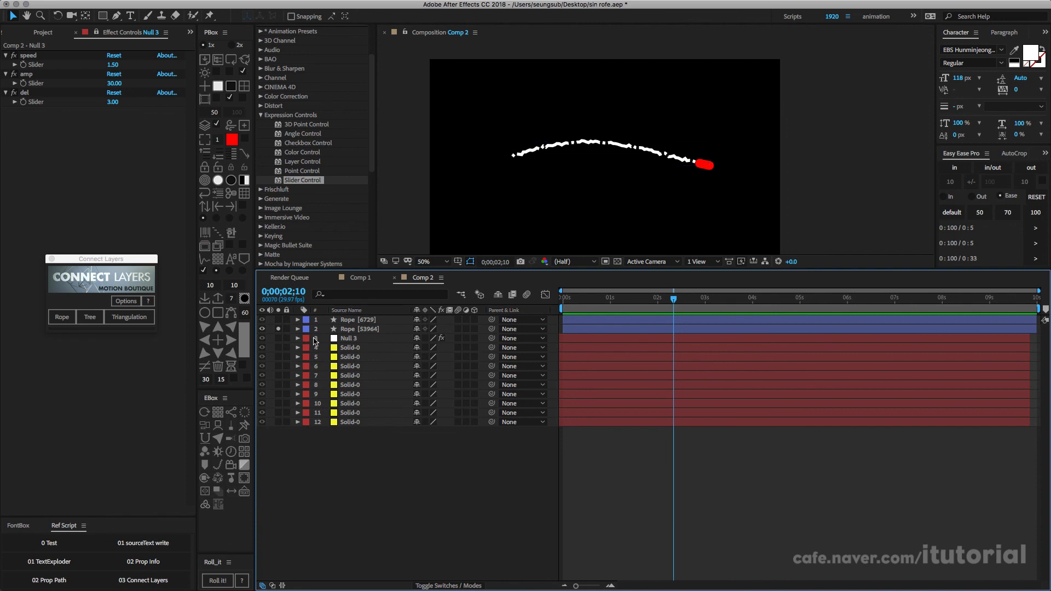